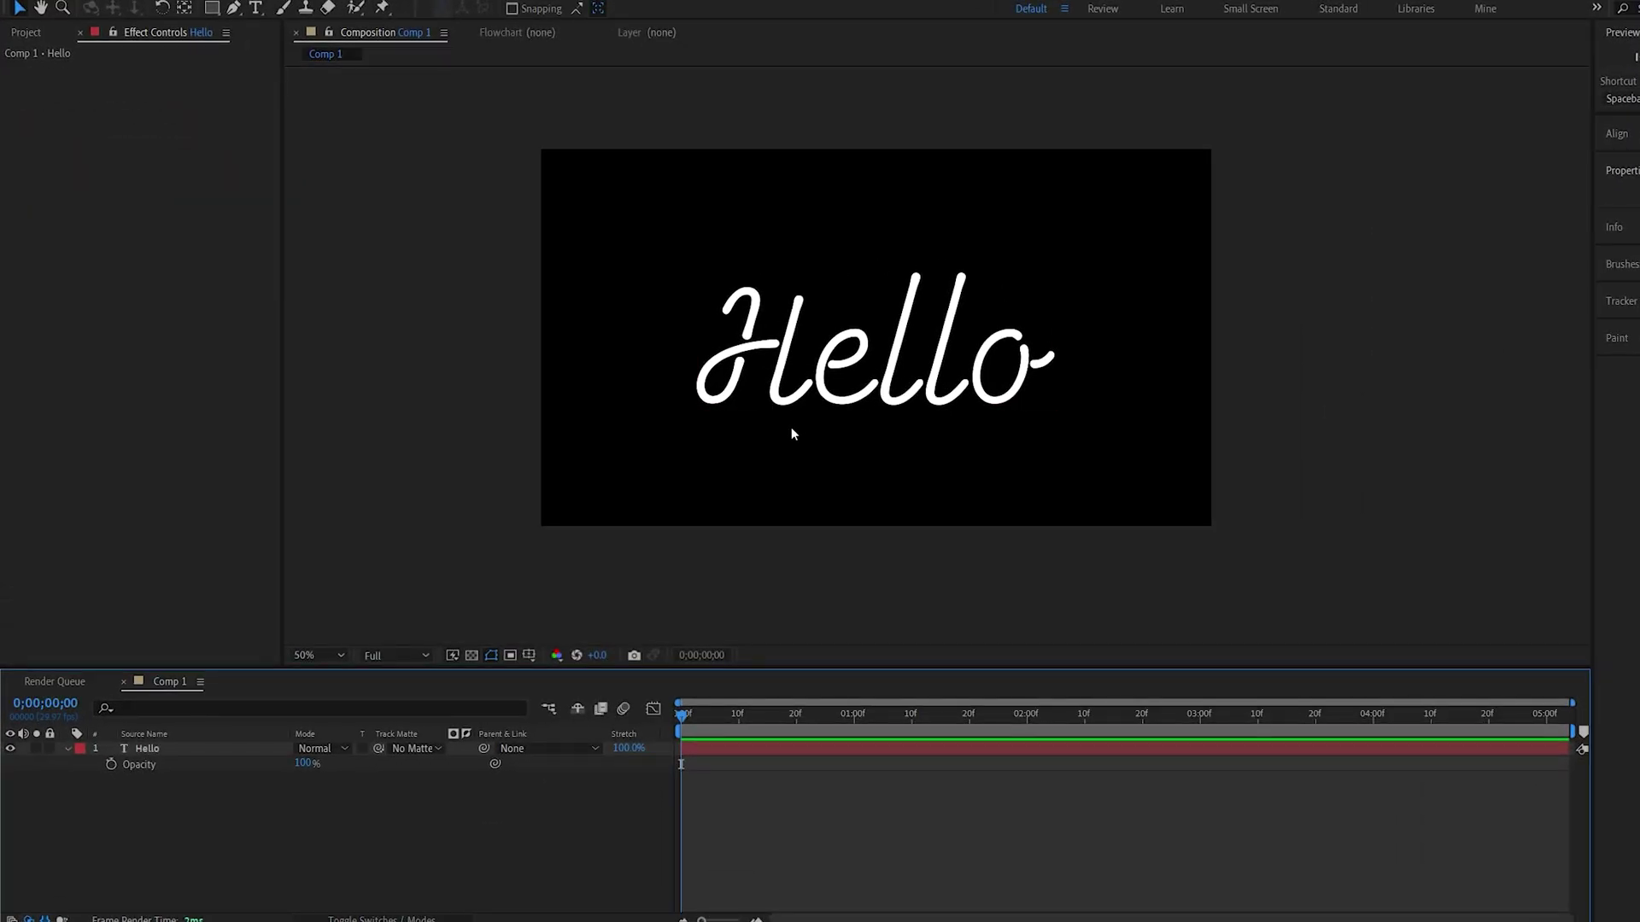
# - Trace the strokes of the Hello text layer with the Pen tool, creating seven open mask paths along the letters
pyautogui.click(915, 359)
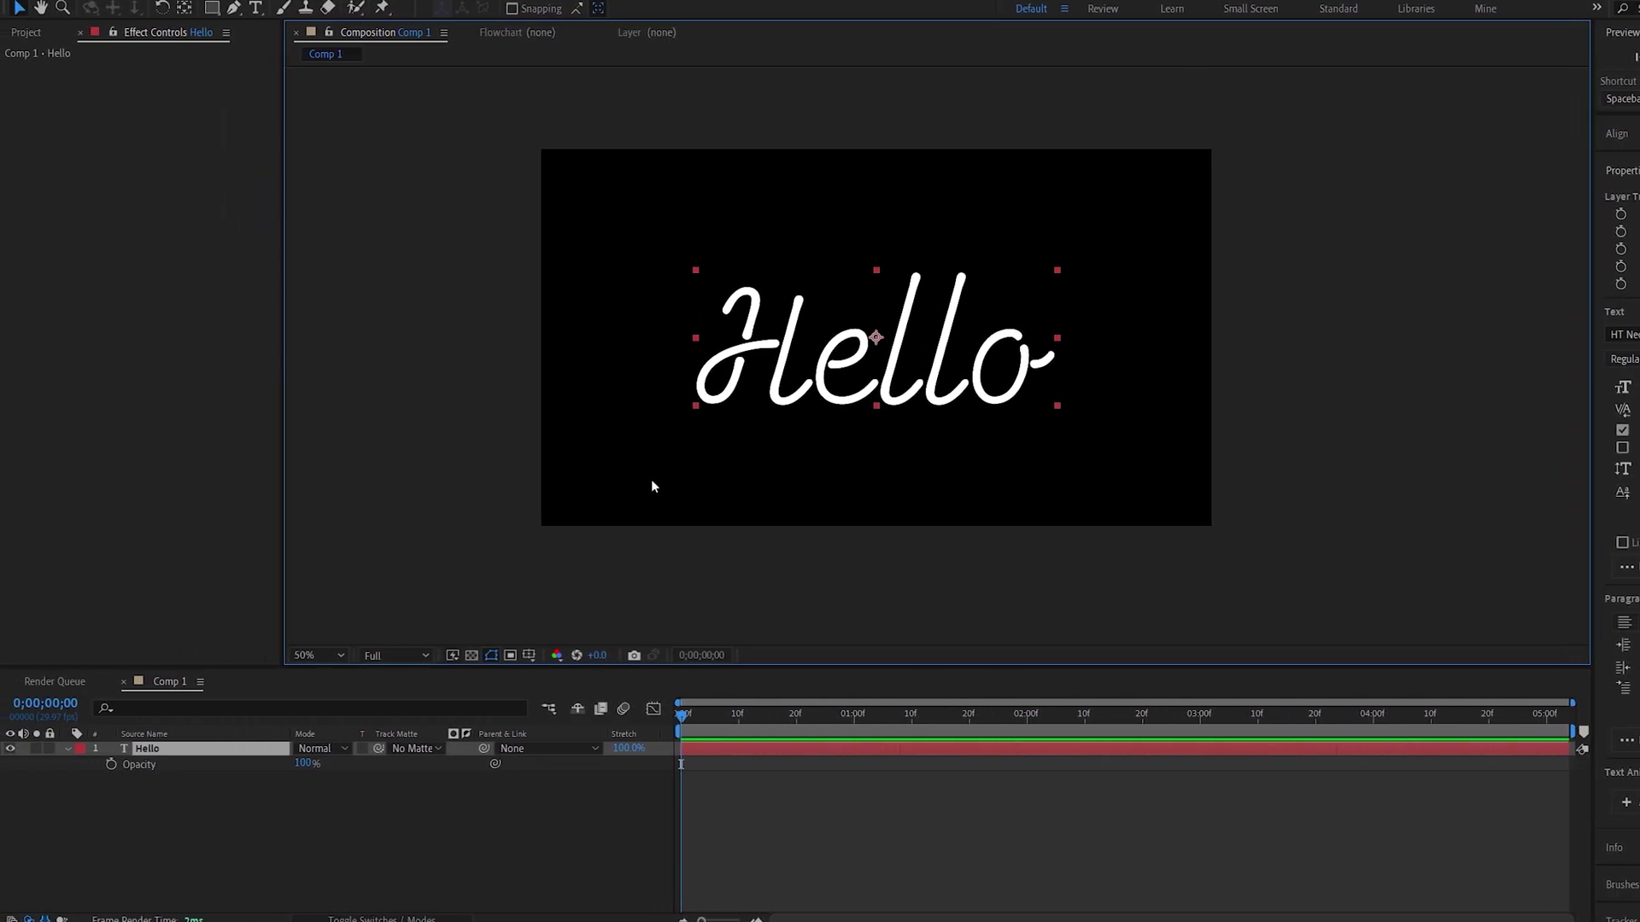
pyautogui.press('/')
pyautogui.moveTo(794, 500); pyautogui.dragTo(877, 506)
pyautogui.press('v')
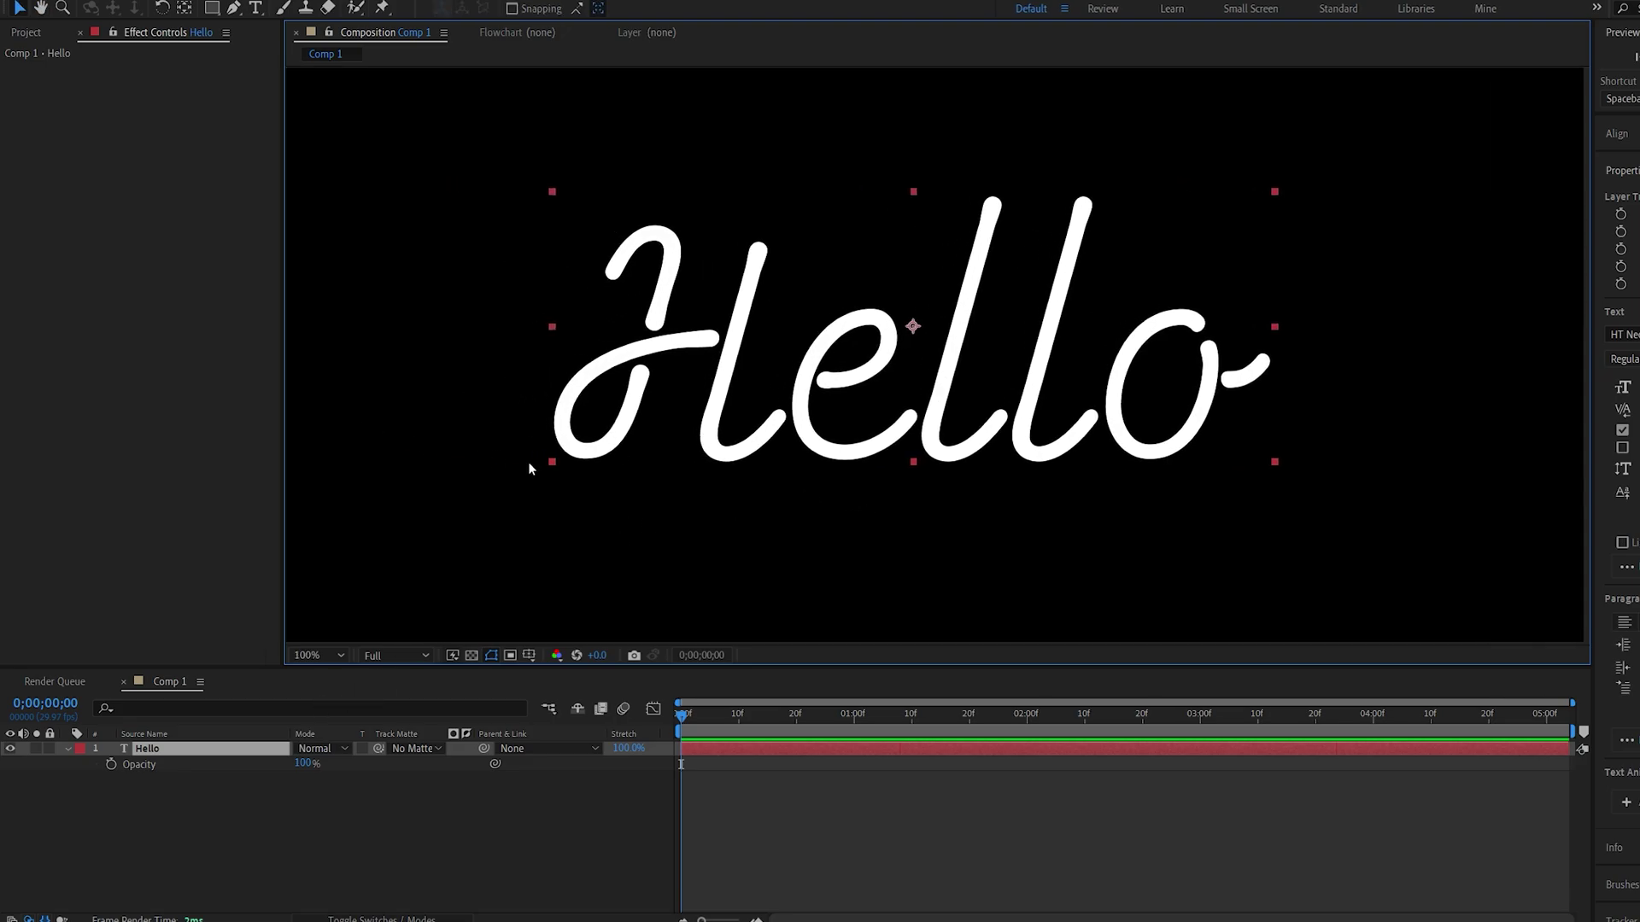
pyautogui.click(235, 16)
pyautogui.moveTo(603, 311); pyautogui.dragTo(751, 366)
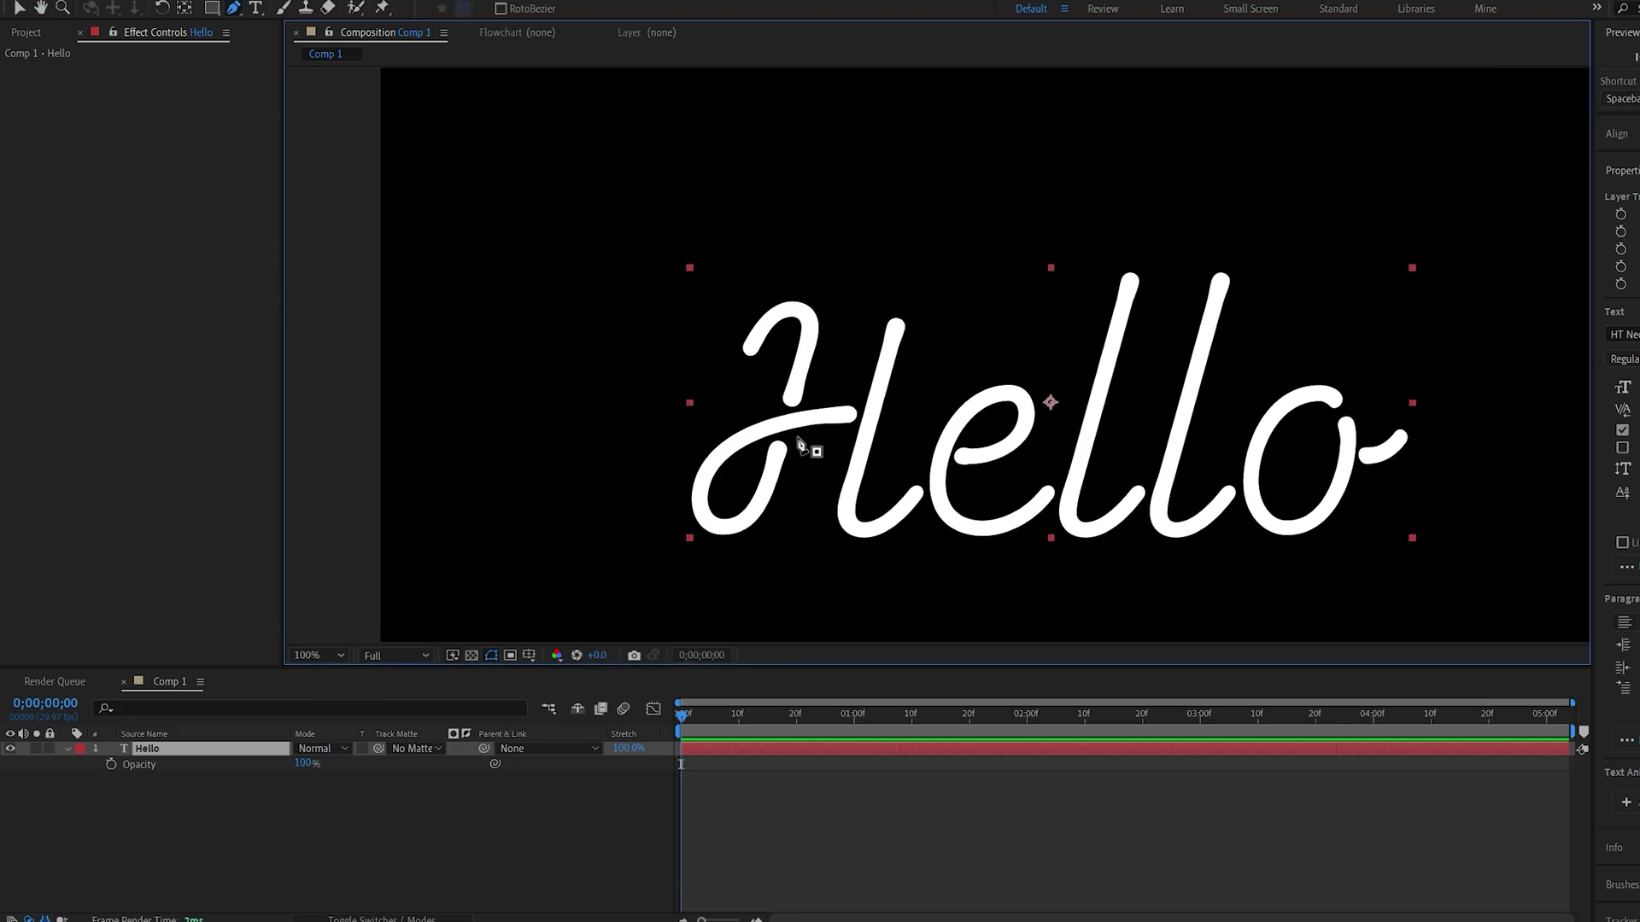
pyautogui.press('.')
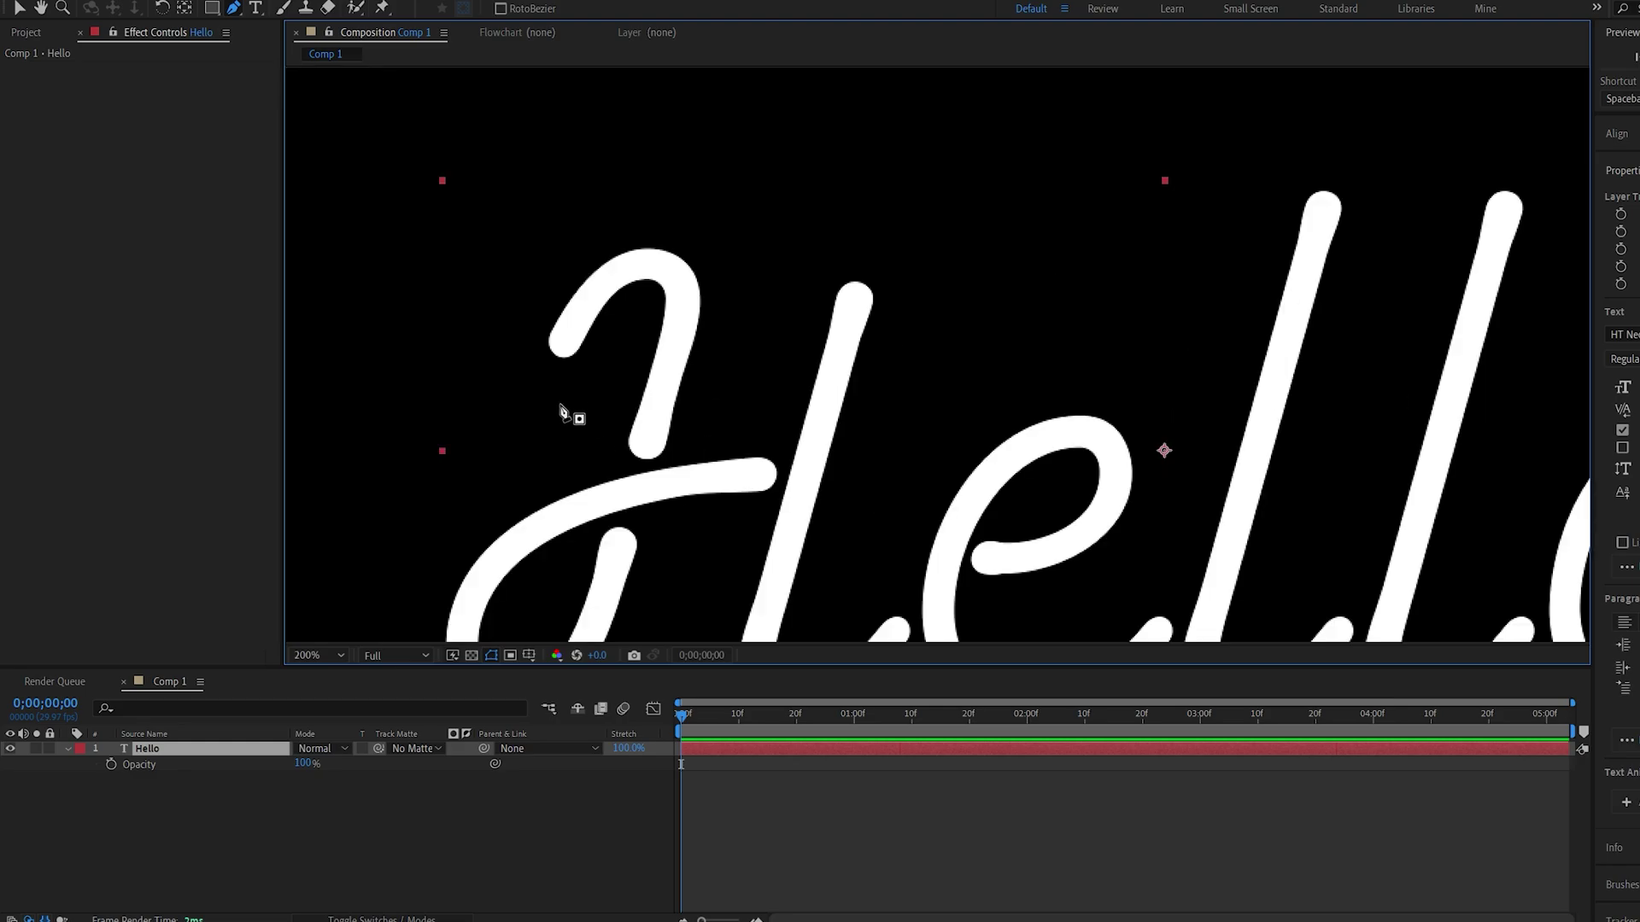
pyautogui.moveTo(560, 413)
pyautogui.mouseDown()
pyautogui.moveTo(684, 369)
pyautogui.moveTo(688, 327)
pyautogui.moveTo(731, 262)
pyautogui.moveTo(799, 286)
pyautogui.mouseUp()
pyautogui.moveTo(786, 374)
pyautogui.mouseDown()
pyautogui.moveTo(765, 451)
pyautogui.moveTo(752, 399)
pyautogui.mouseUp()
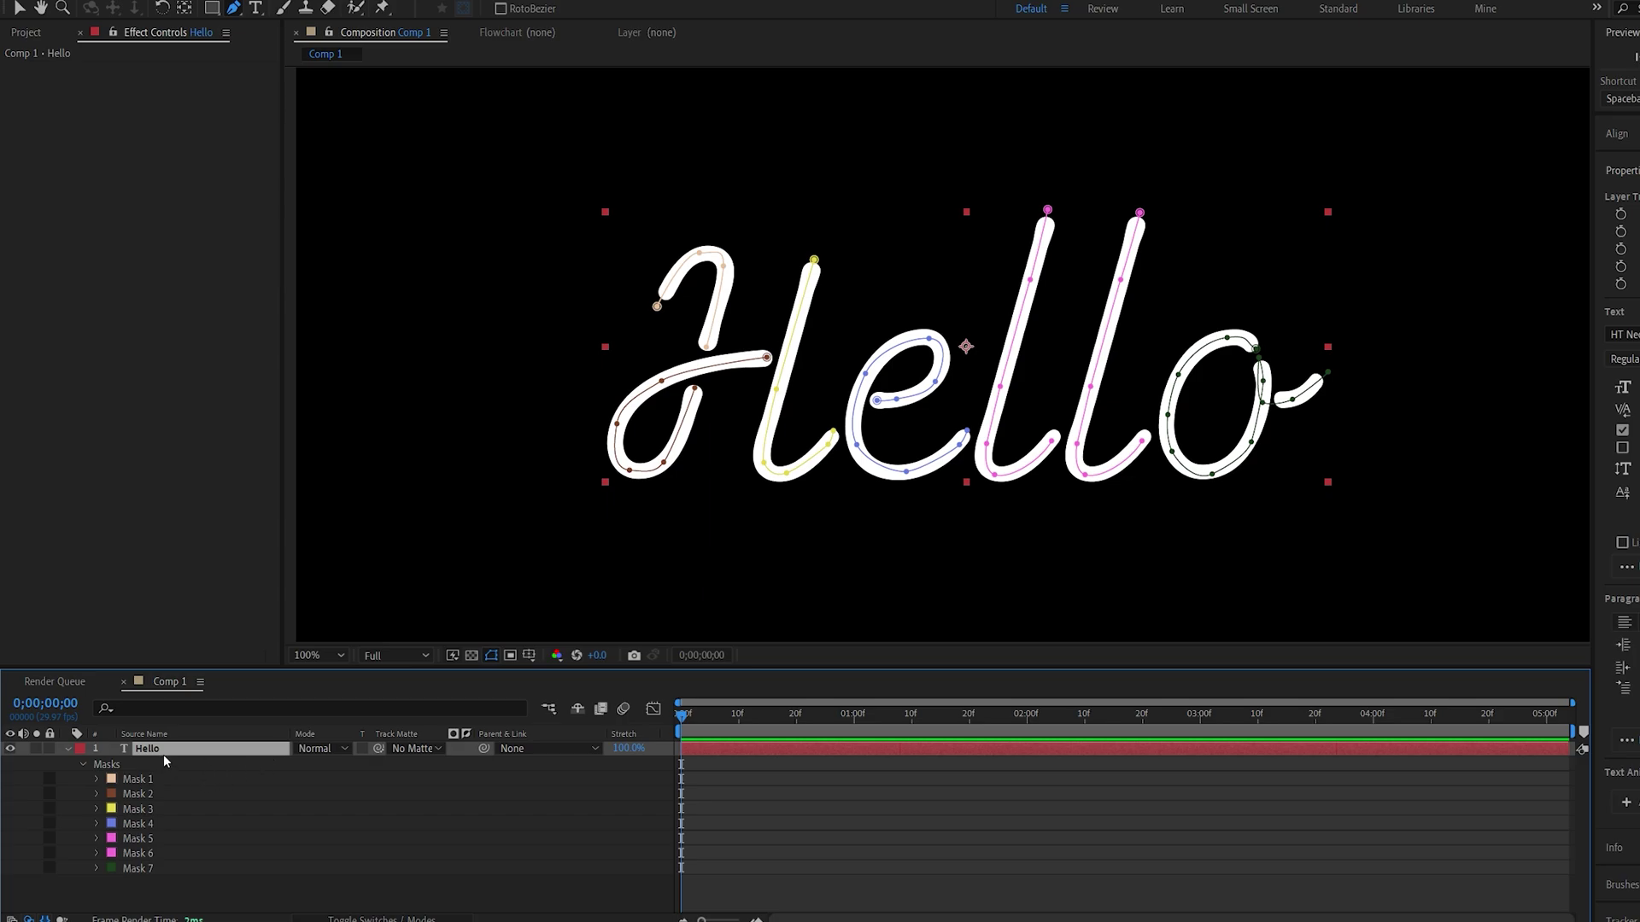
# - Apply the Stroke effect to the Hello layer and set its Paint Style to Reveal Original Image
pyautogui.hotkey('ctrl', 'space')
pyautogui.write('stroke')
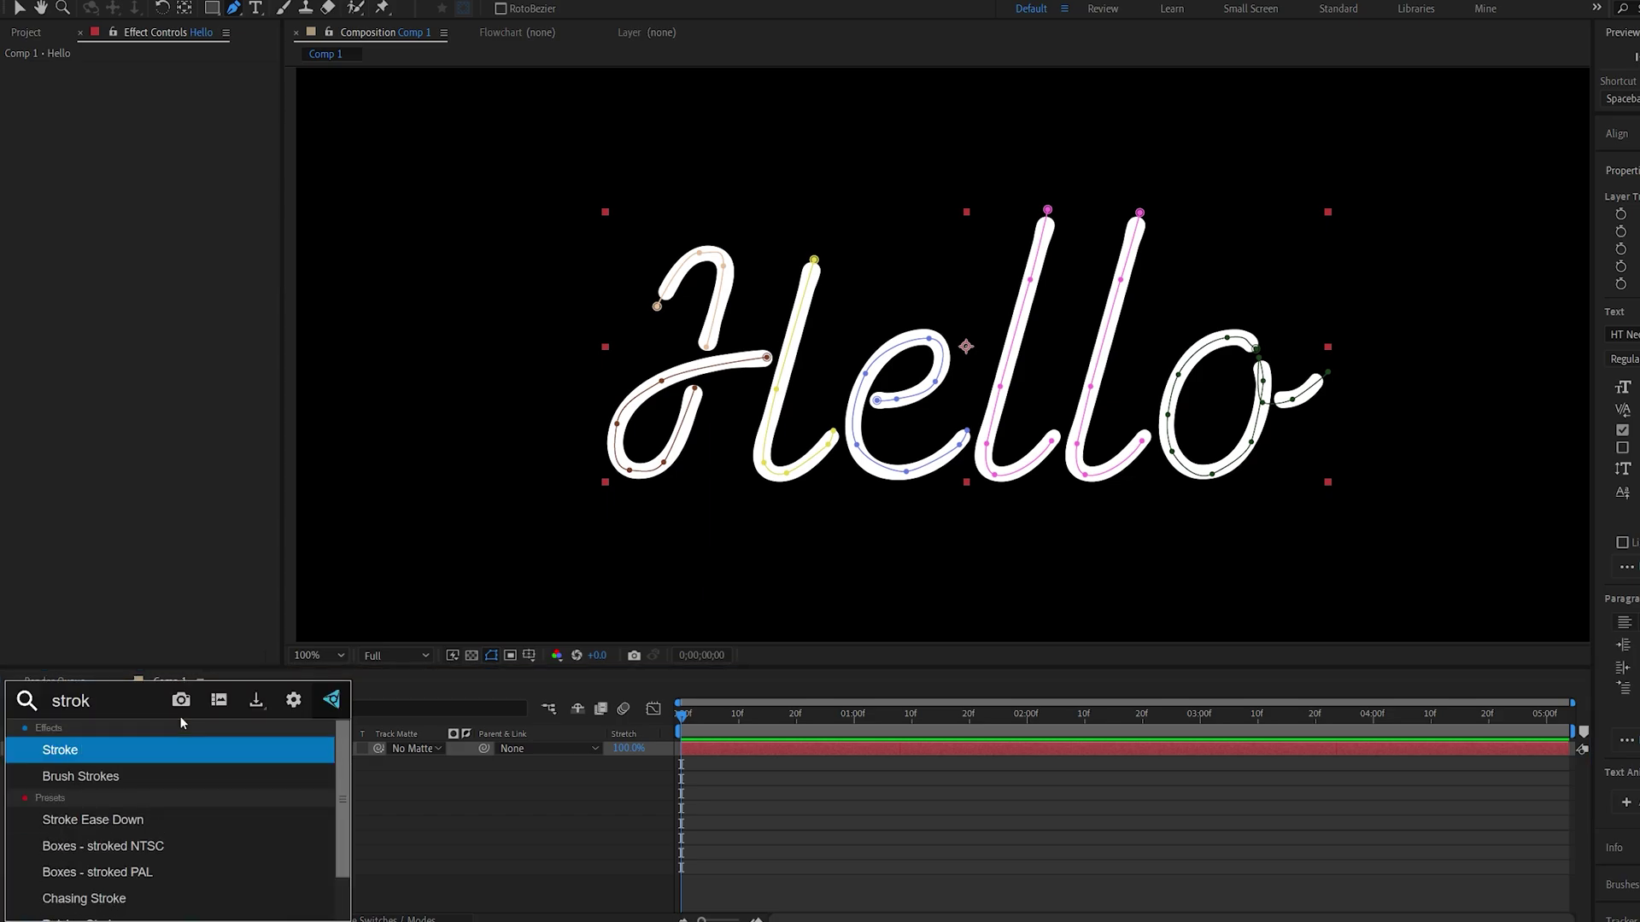
pyautogui.press('Return')
pyautogui.click(185, 298)
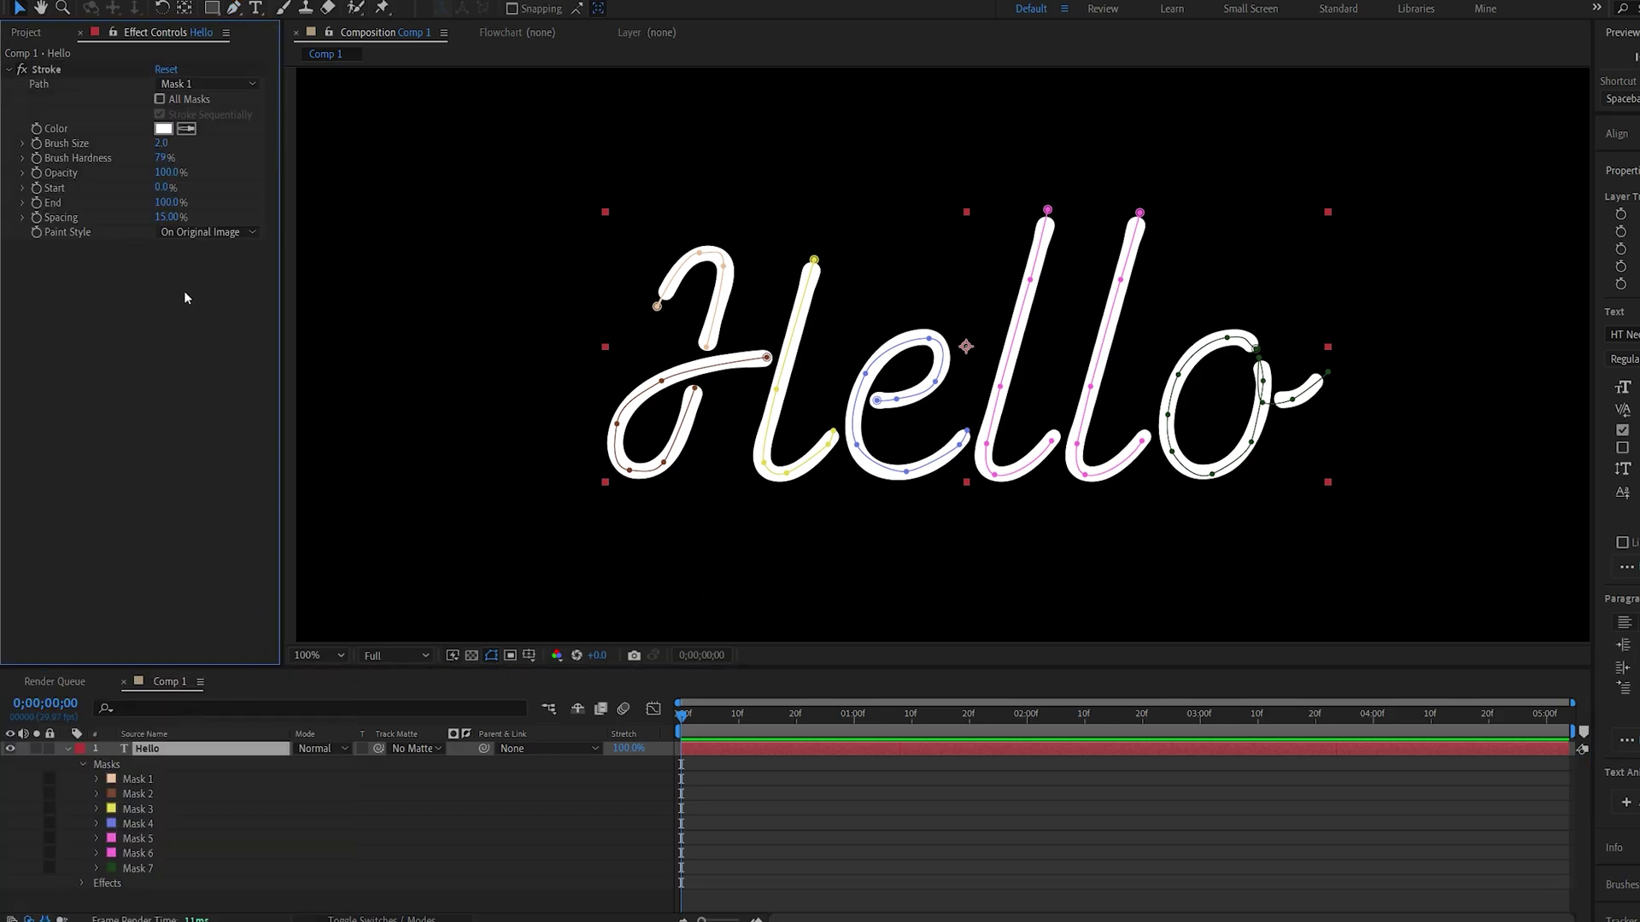
pyautogui.click(210, 231)
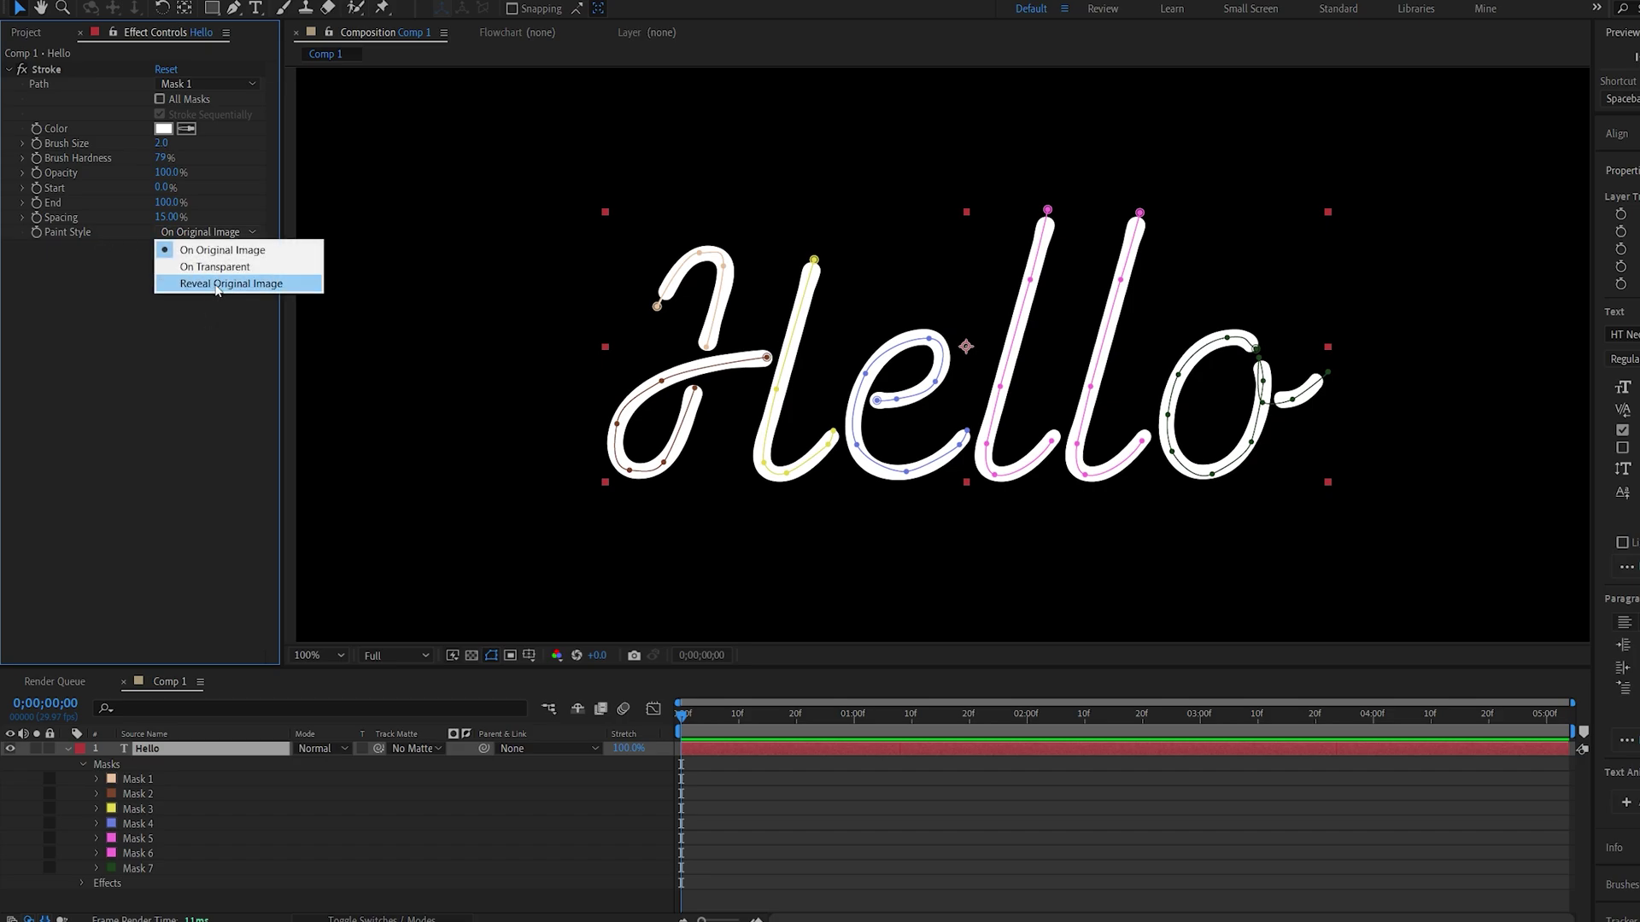
pyautogui.click(213, 285)
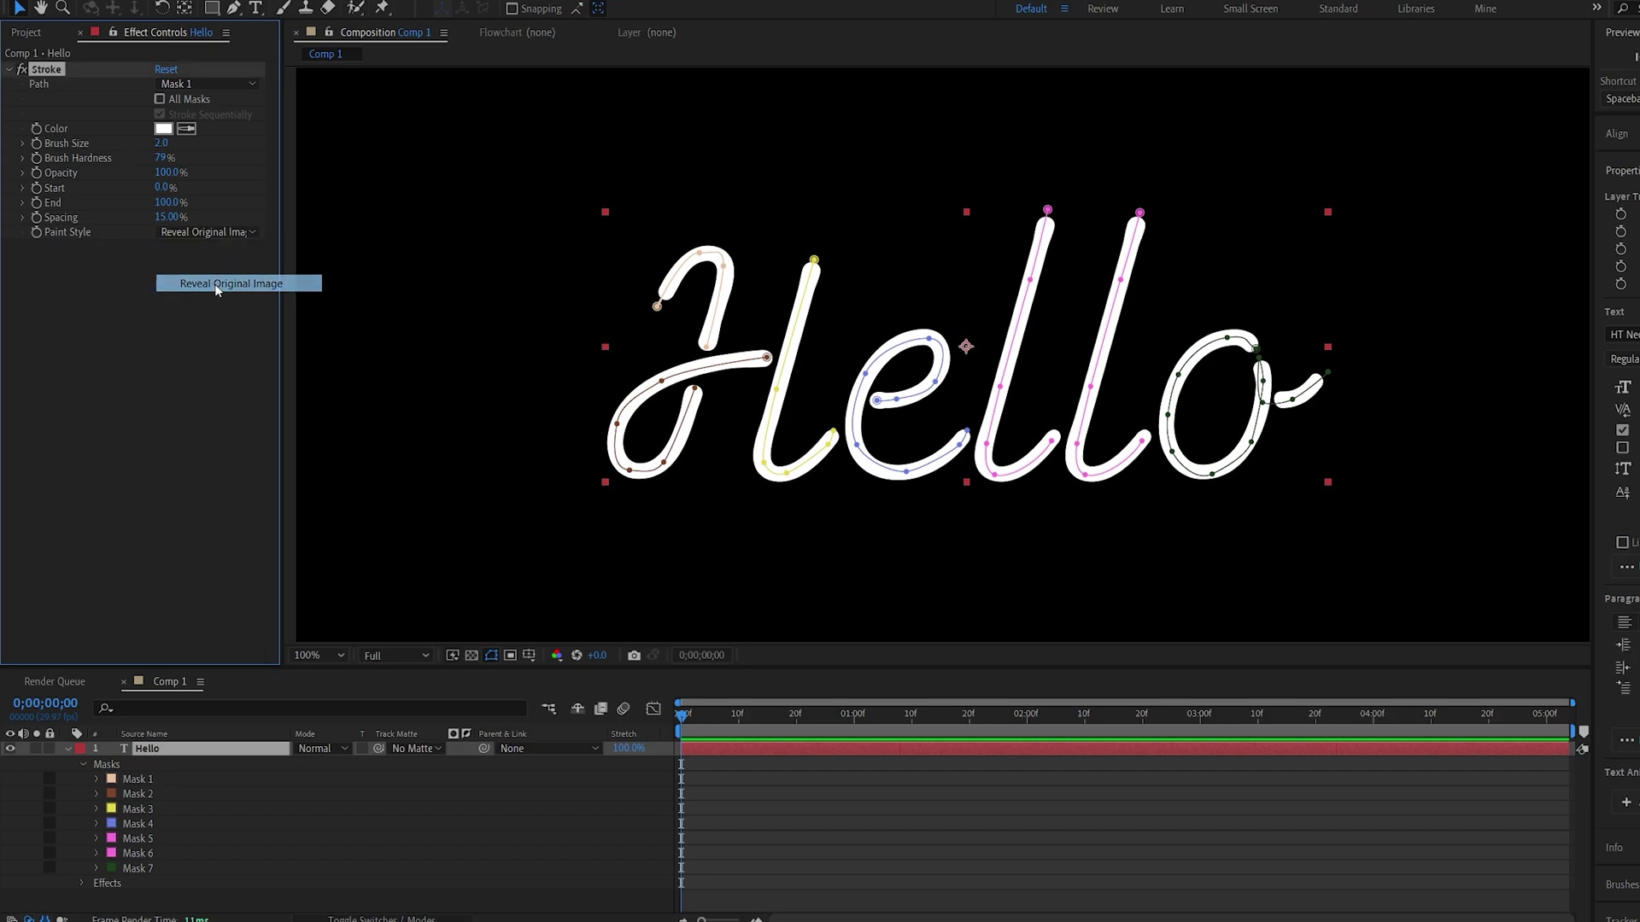
# - Set the Stroke effect's Brush Size to 15, Brush Hardness to 100% and Spacing to 0%
pyautogui.click(160, 143)
pyautogui.write('15')
pyautogui.press('Return')
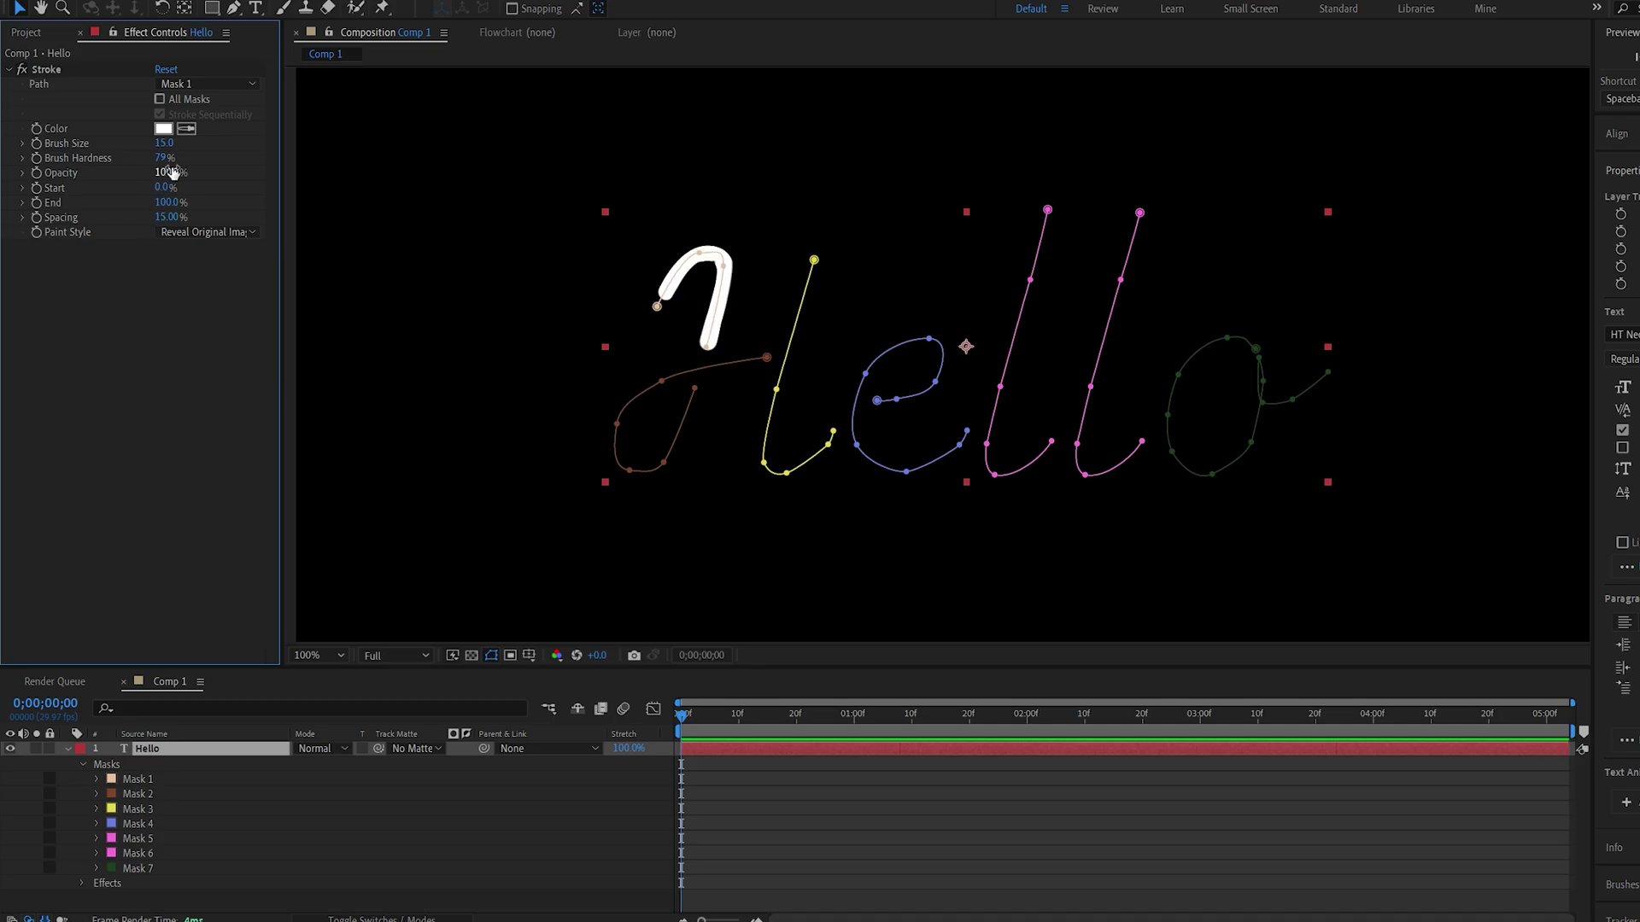
pyautogui.click(162, 158)
pyautogui.write('100')
pyautogui.press('Return')
pyautogui.click(167, 217)
pyautogui.write('0')
pyautogui.press('Return')
# - Keyframe the Stroke's End value from 0% at the first frame to 100% at 0;00;03;00
pyautogui.click(164, 203)
pyautogui.write('0')
pyautogui.press('Return')
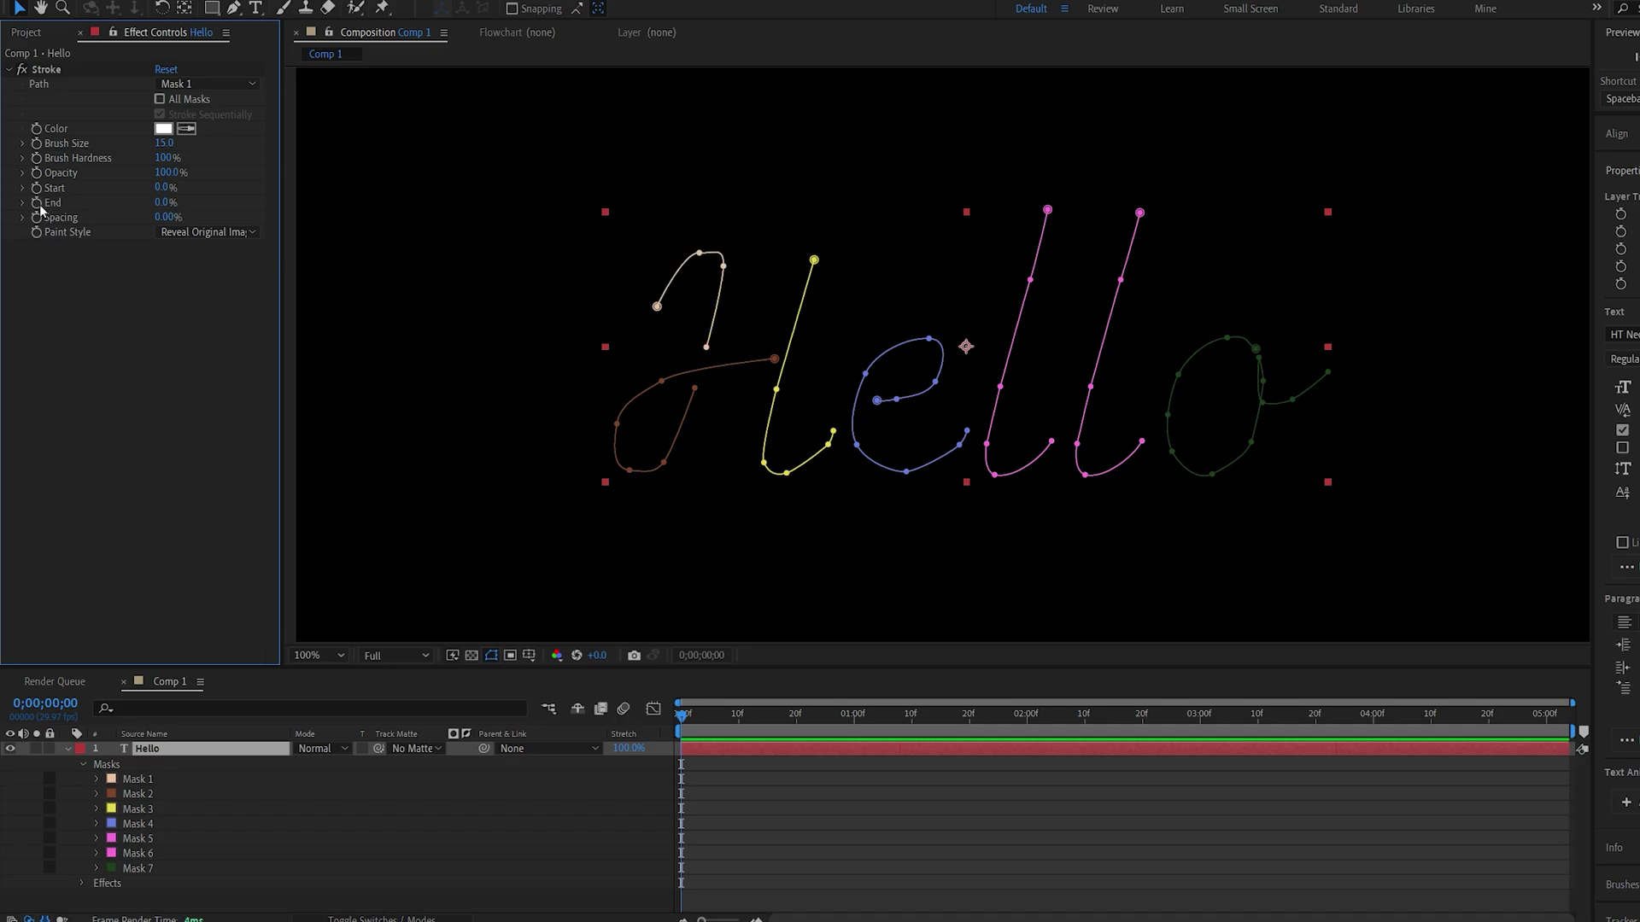
pyautogui.click(39, 207)
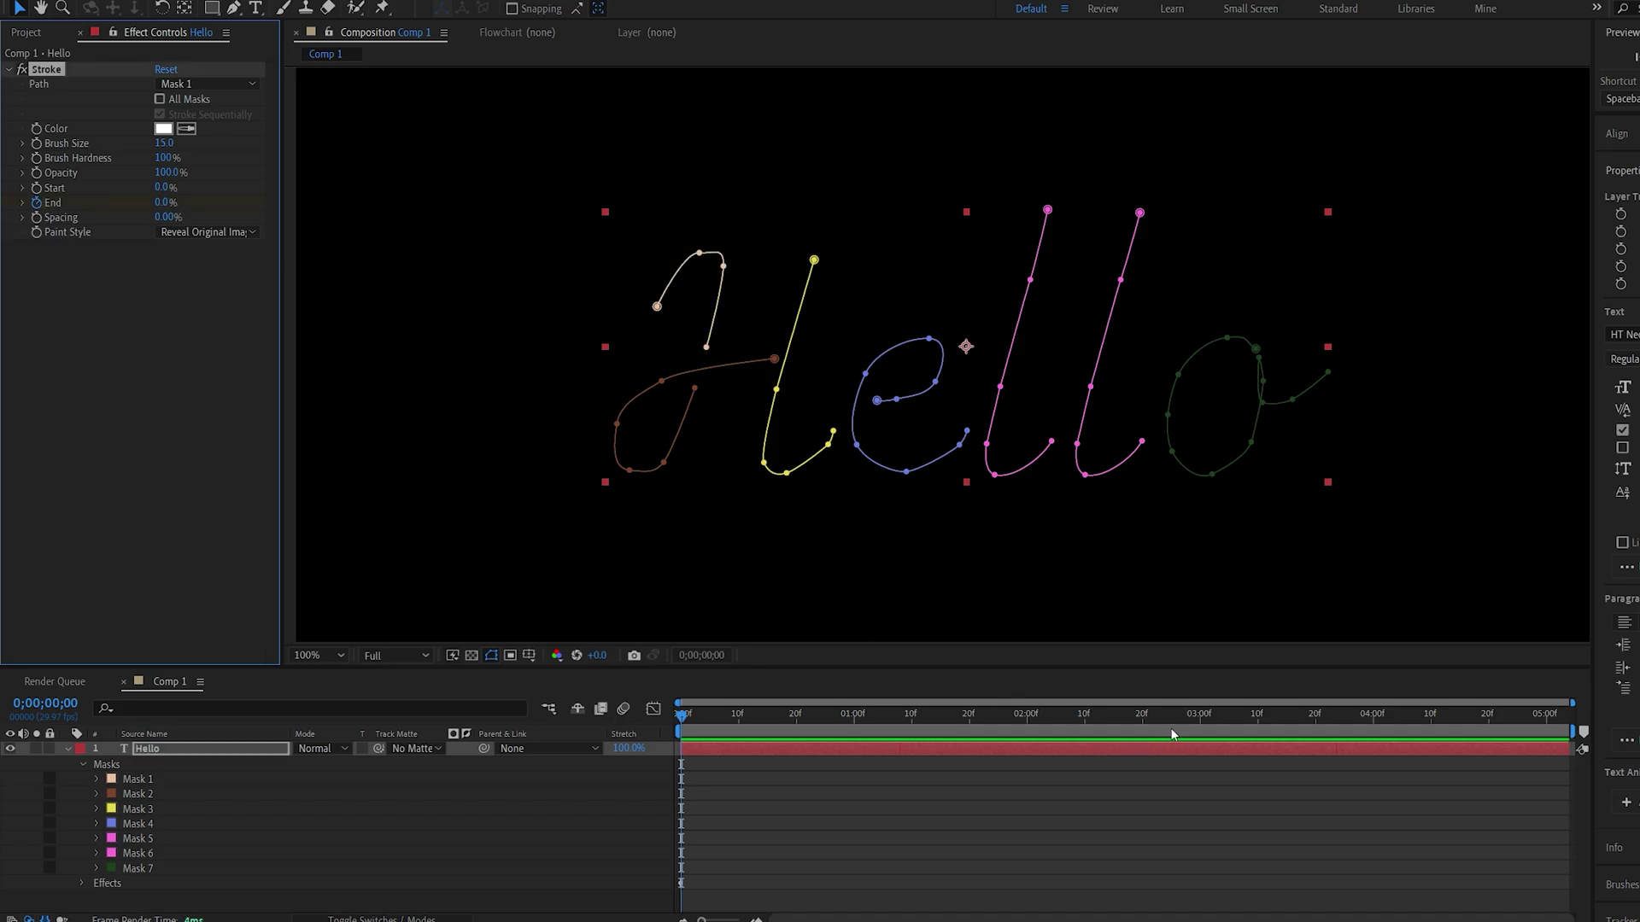
pyautogui.click(1201, 727)
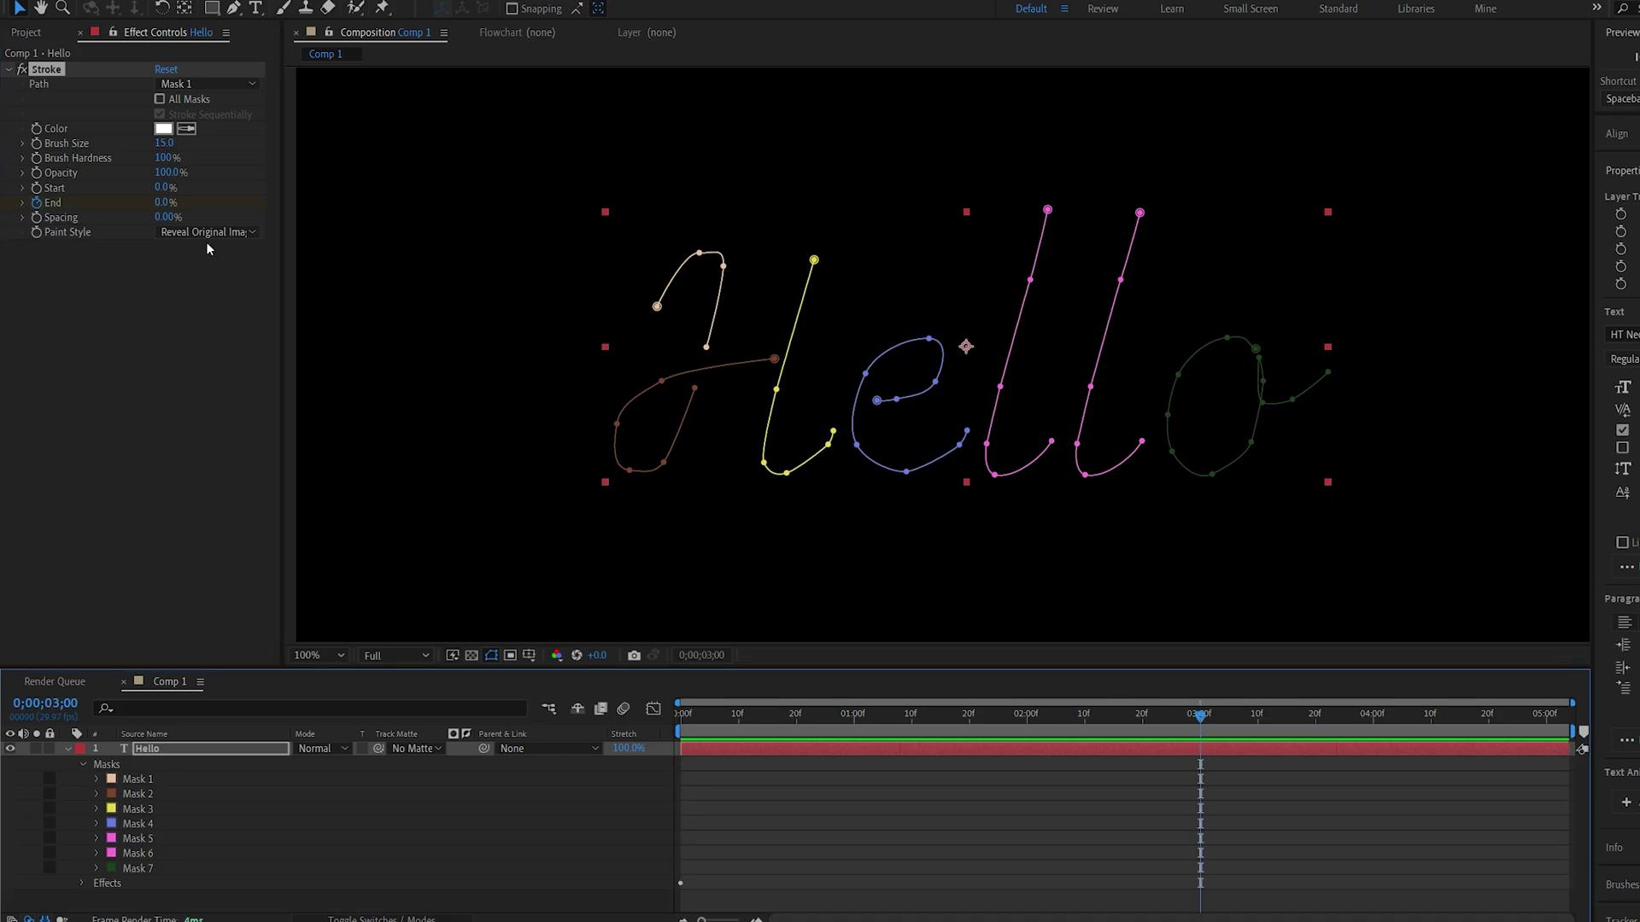
pyautogui.click(165, 203)
pyautogui.write('100')
pyautogui.press('Return')
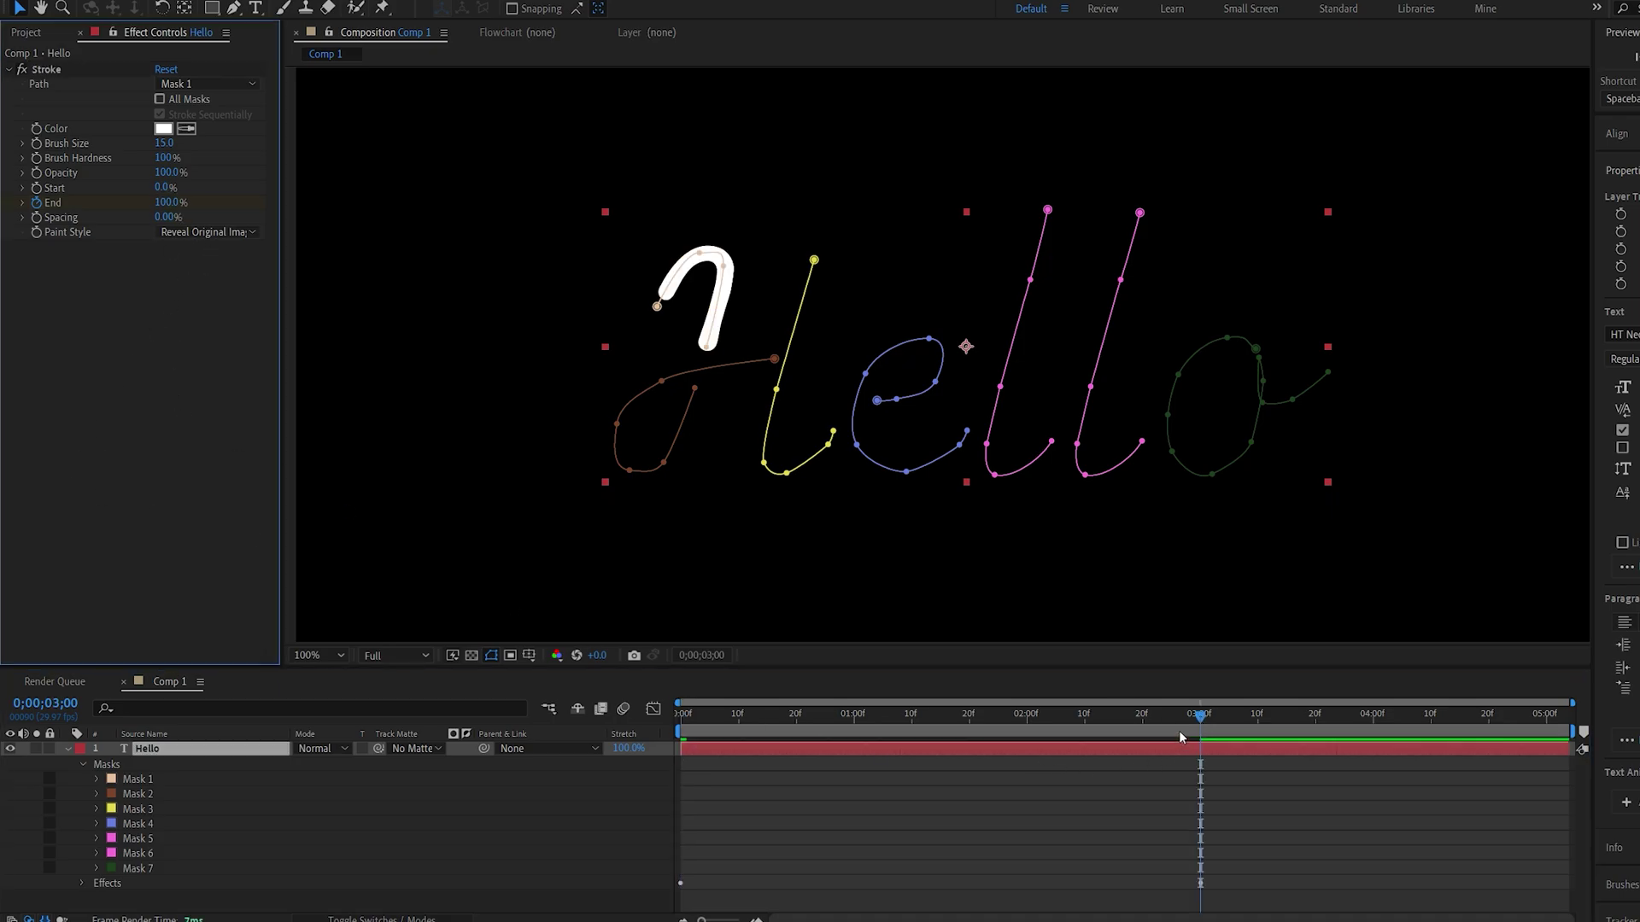
# - Make the Stroke effect use All Masks and preview the write-on animation from the start
pyautogui.click(1181, 738)
pyautogui.press('Home')
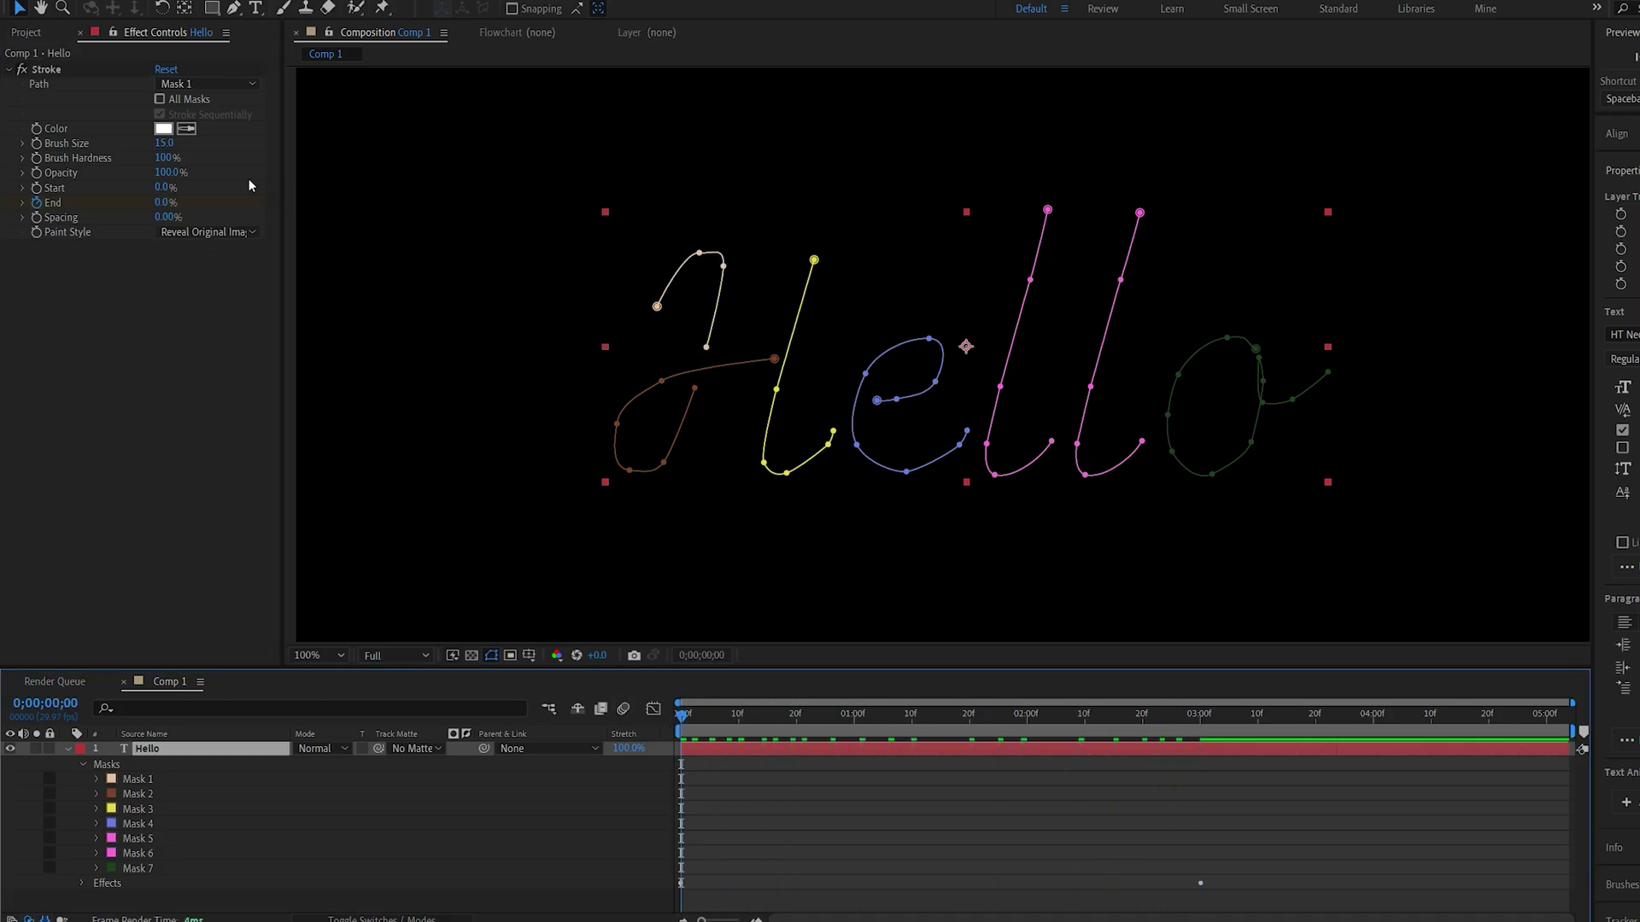
pyautogui.click(160, 99)
pyautogui.click(597, 733)
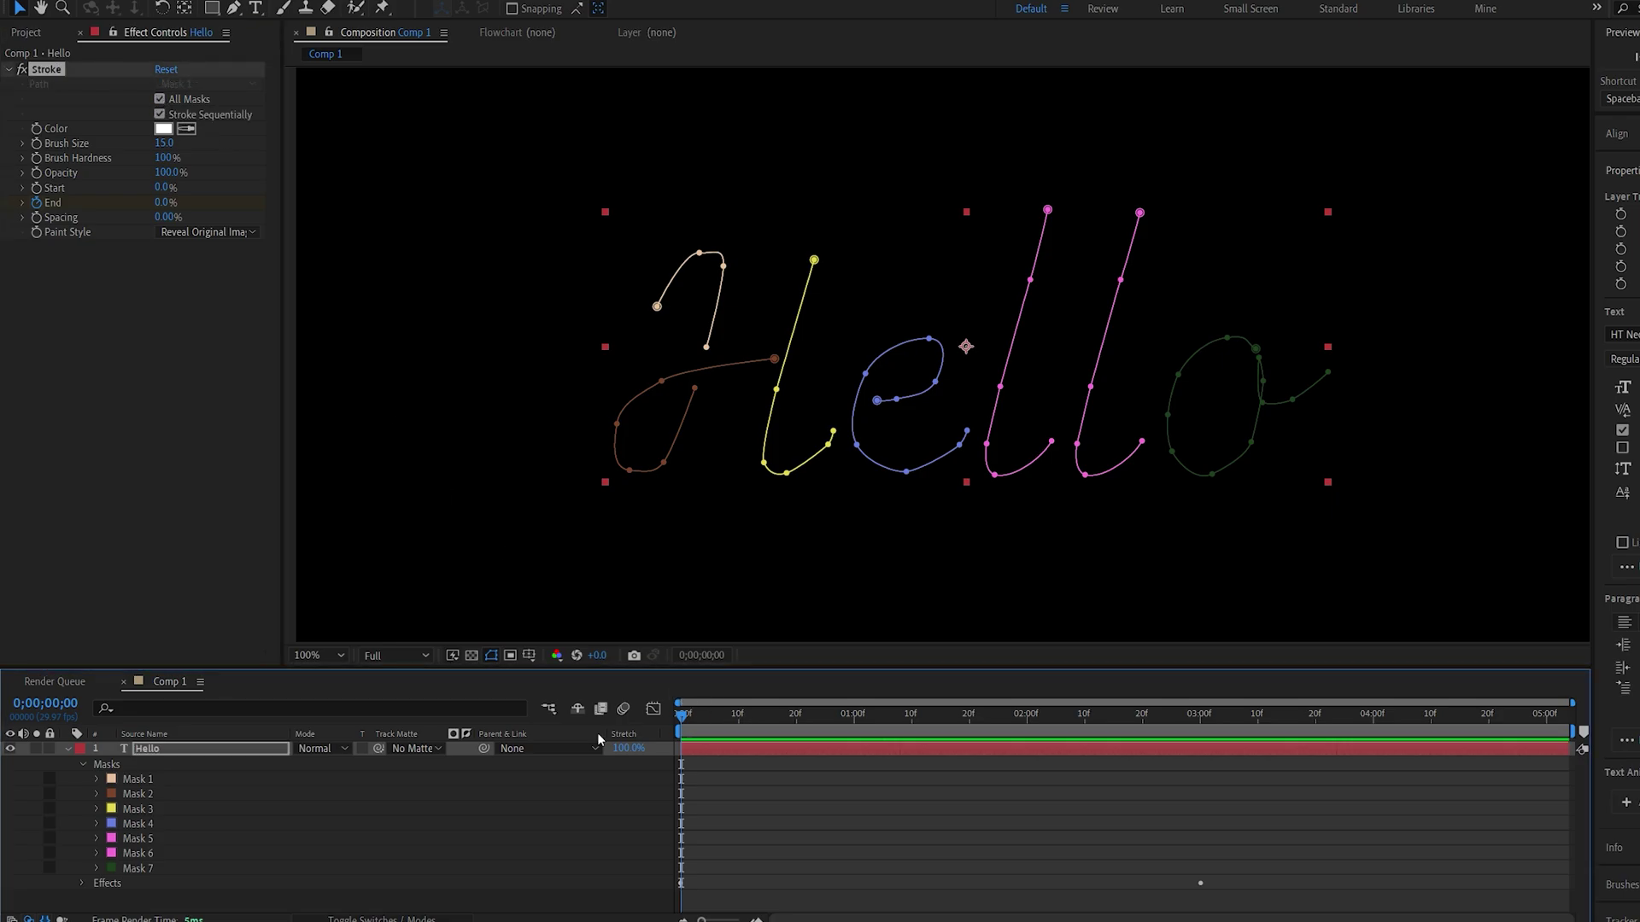
pyautogui.press('space')
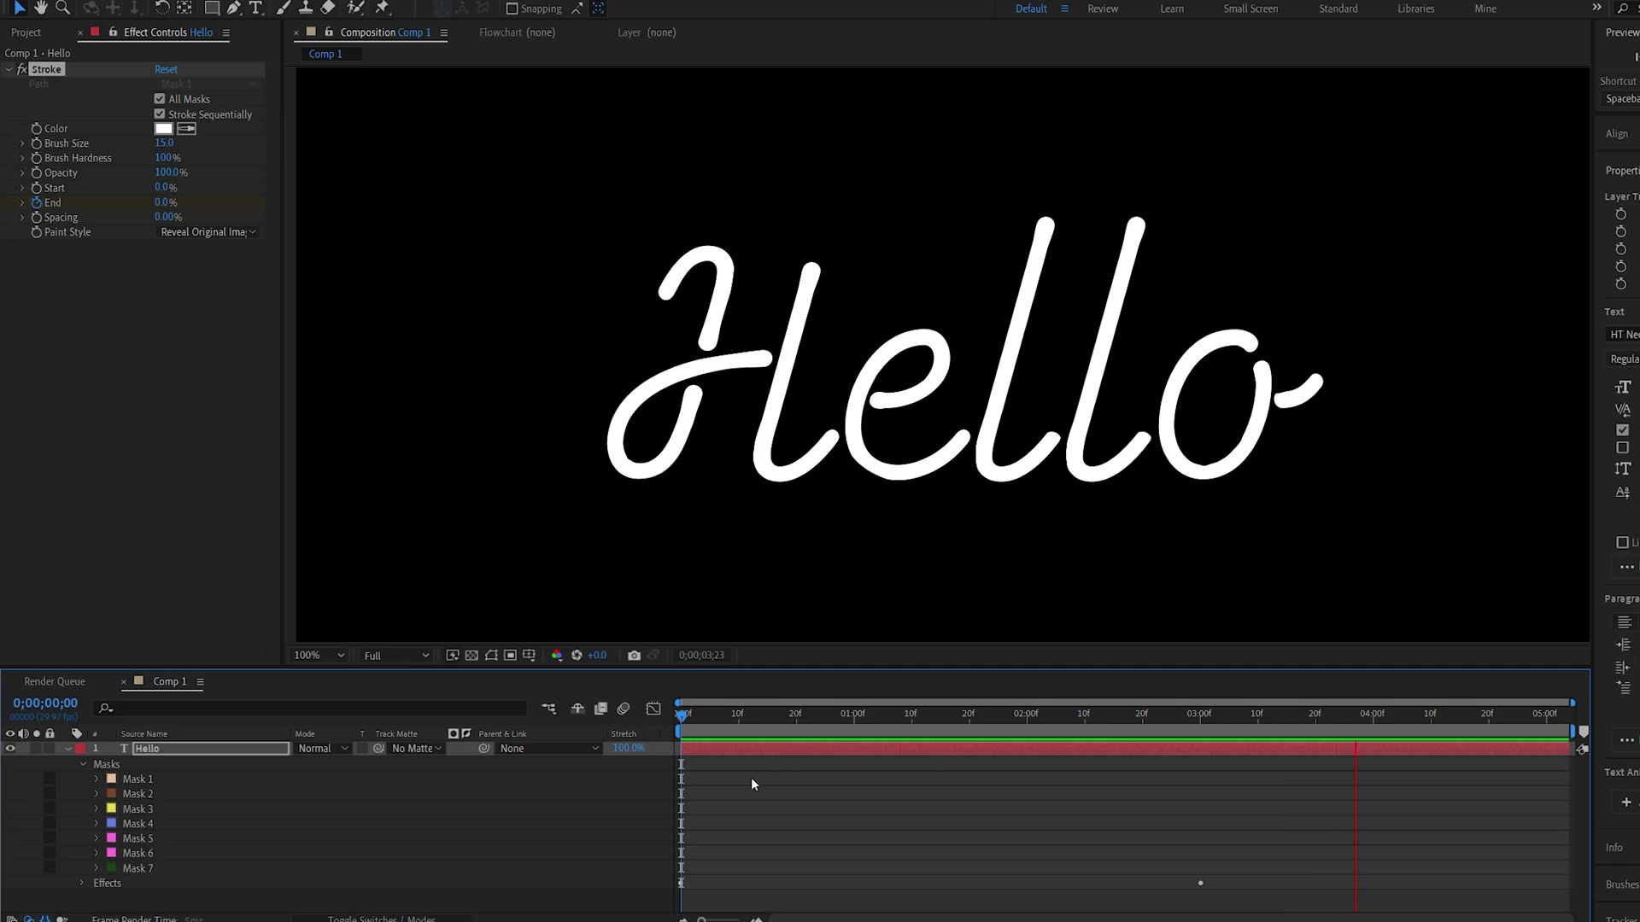
# - At 0;00;00;18, move Mask 2's starting point inward onto the end of the H's crossbar
pyautogui.click(784, 724)
pyautogui.scroll(4, 752, 367)
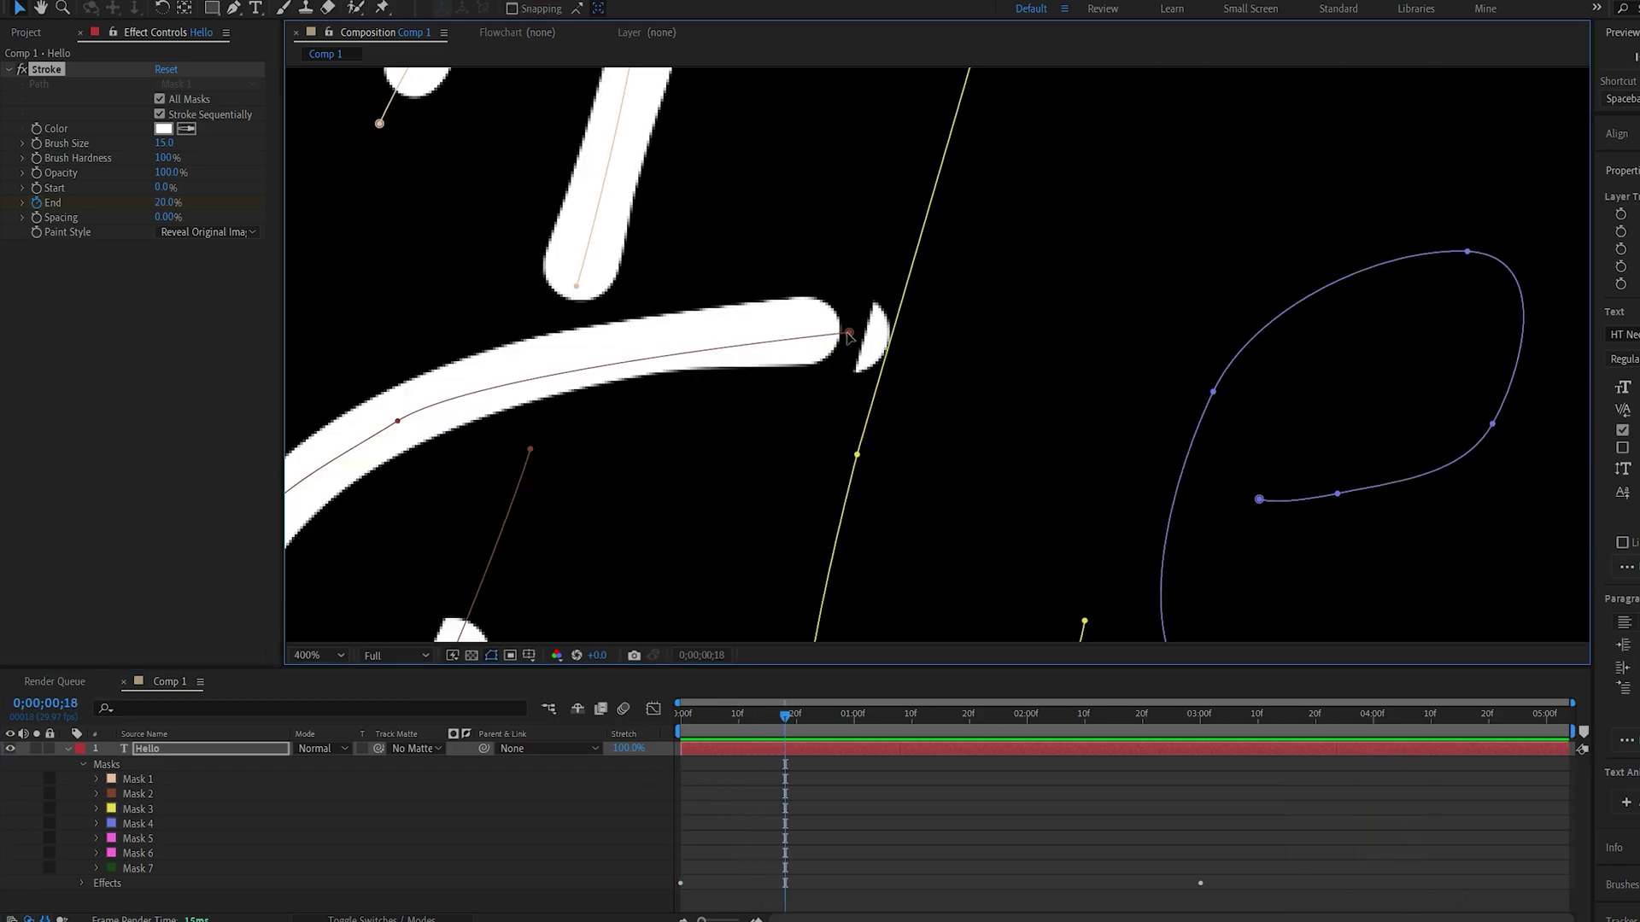
pyautogui.moveTo(849, 333); pyautogui.dragTo(825, 333)
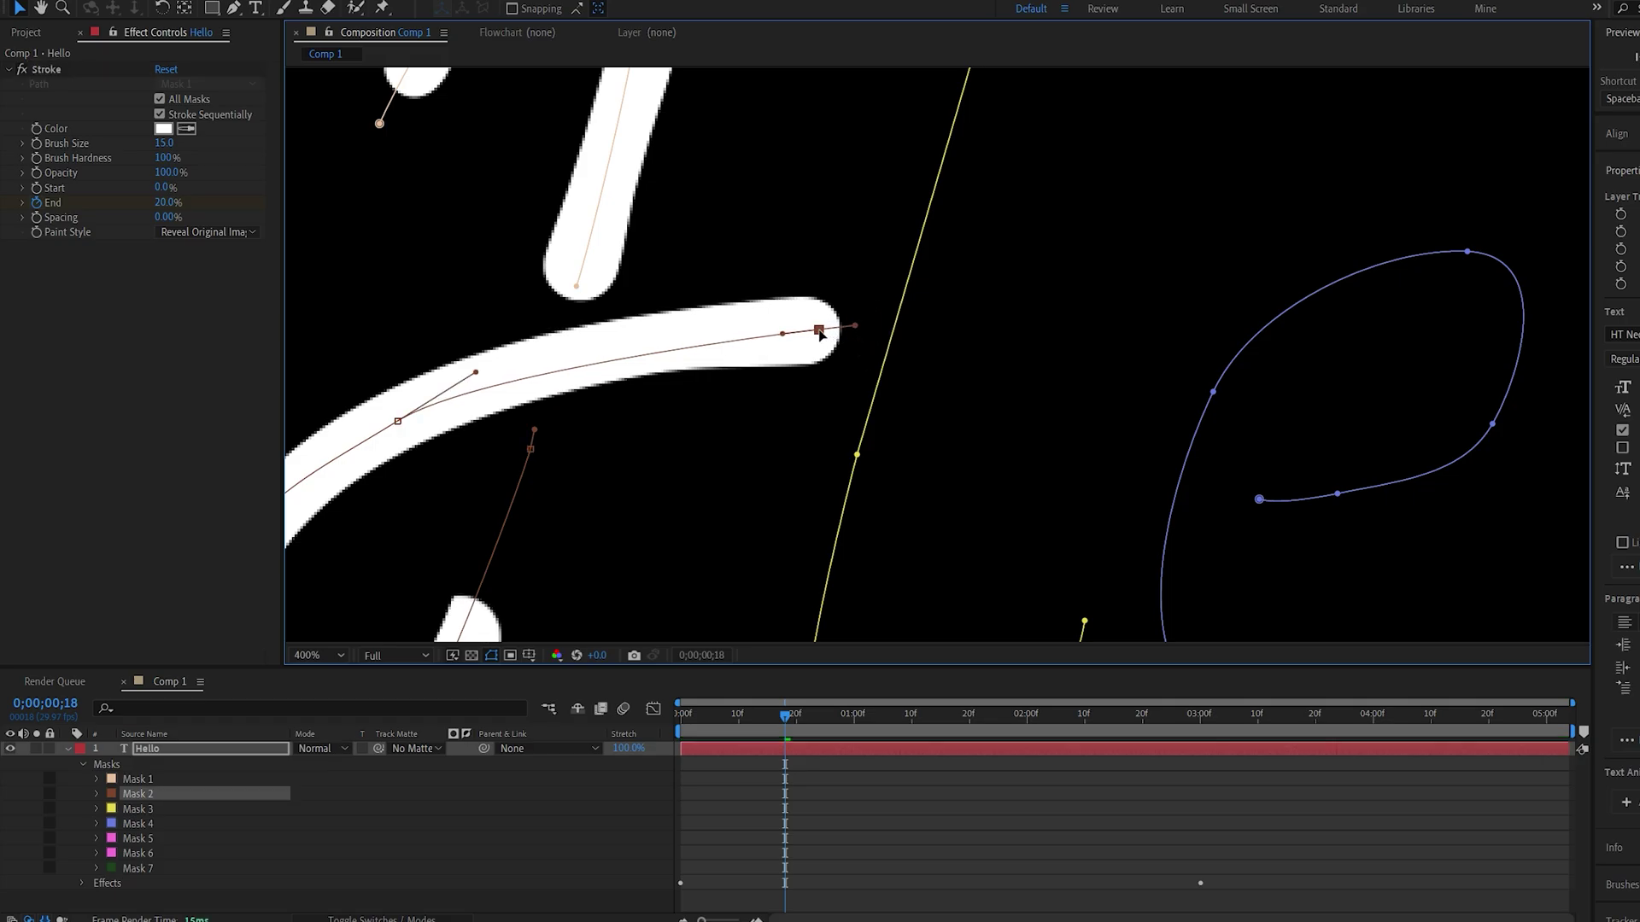
pyautogui.scroll(-2, 822, 333)
pyautogui.moveTo(996, 456); pyautogui.dragTo(990, 351)
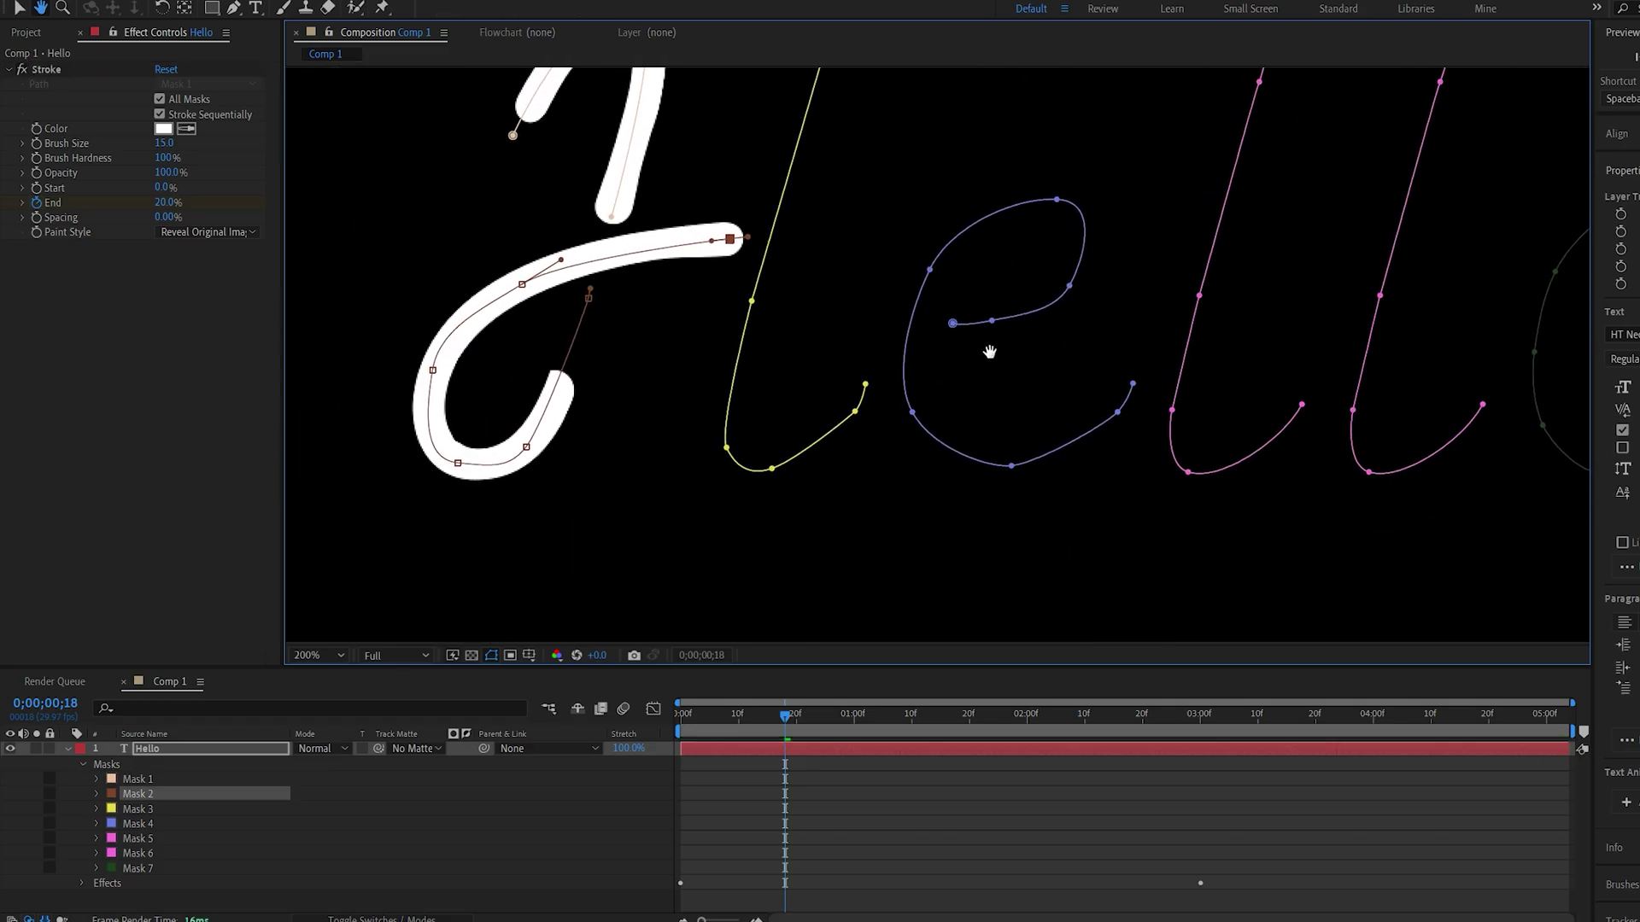
# - Set the Stroke's Brush Size to 16 and nudge Mask 2's lowest point to follow the centre of the H's lower loop
pyautogui.moveTo(595, 404); pyautogui.dragTo(1134, 335)
pyautogui.scroll(1, 1134, 336)
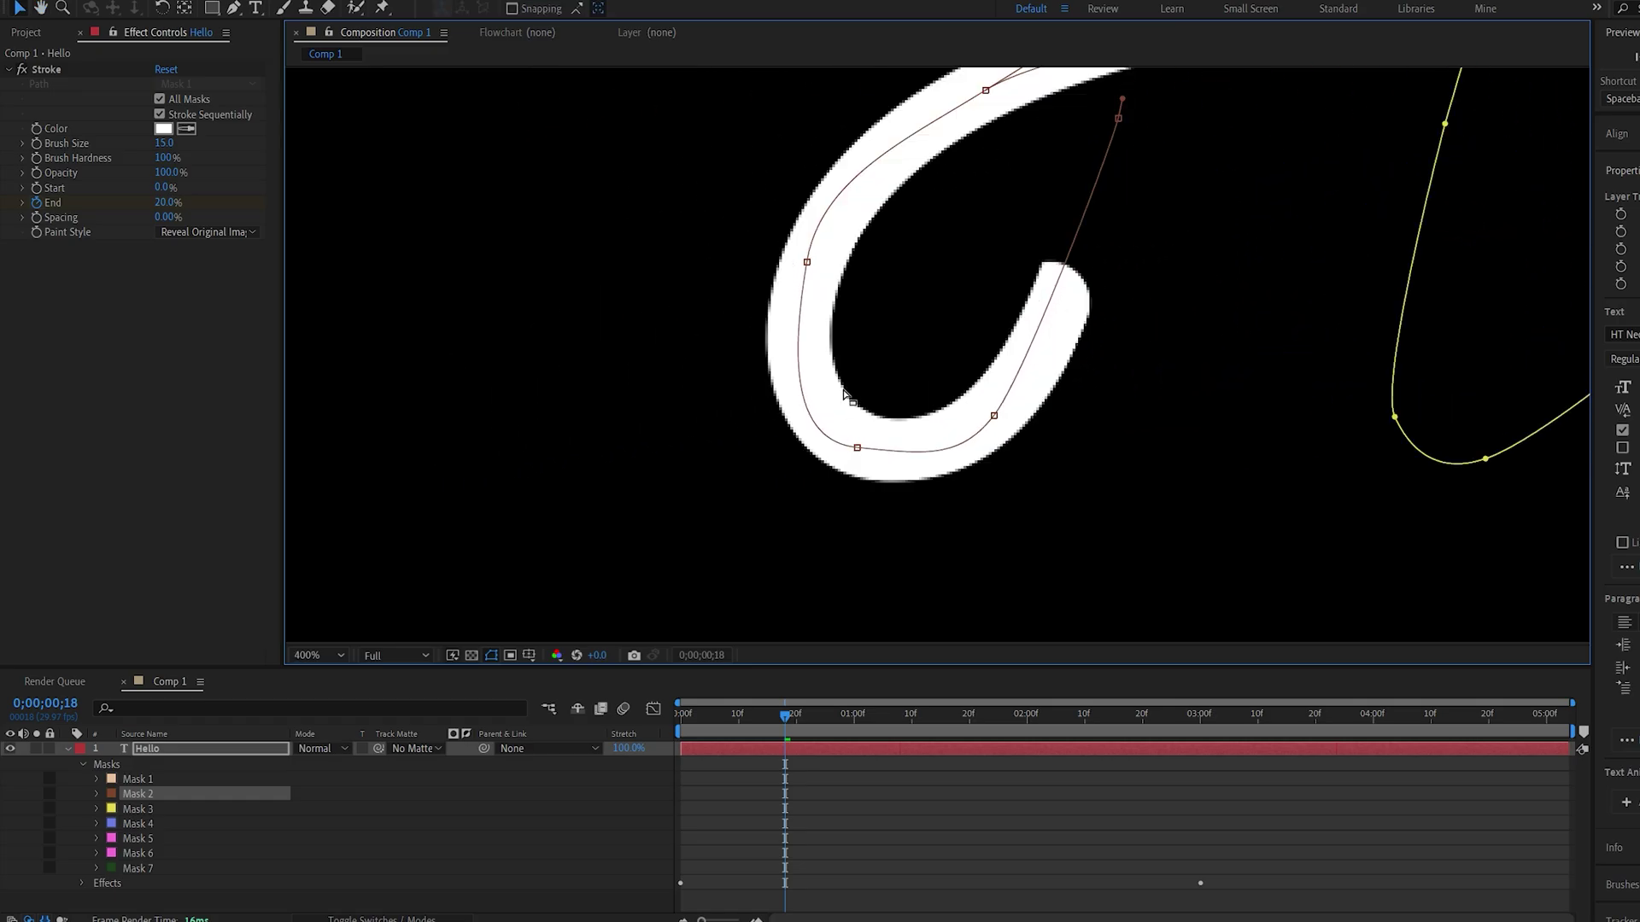
pyautogui.click(166, 143)
pyautogui.write('16')
pyautogui.press('Return')
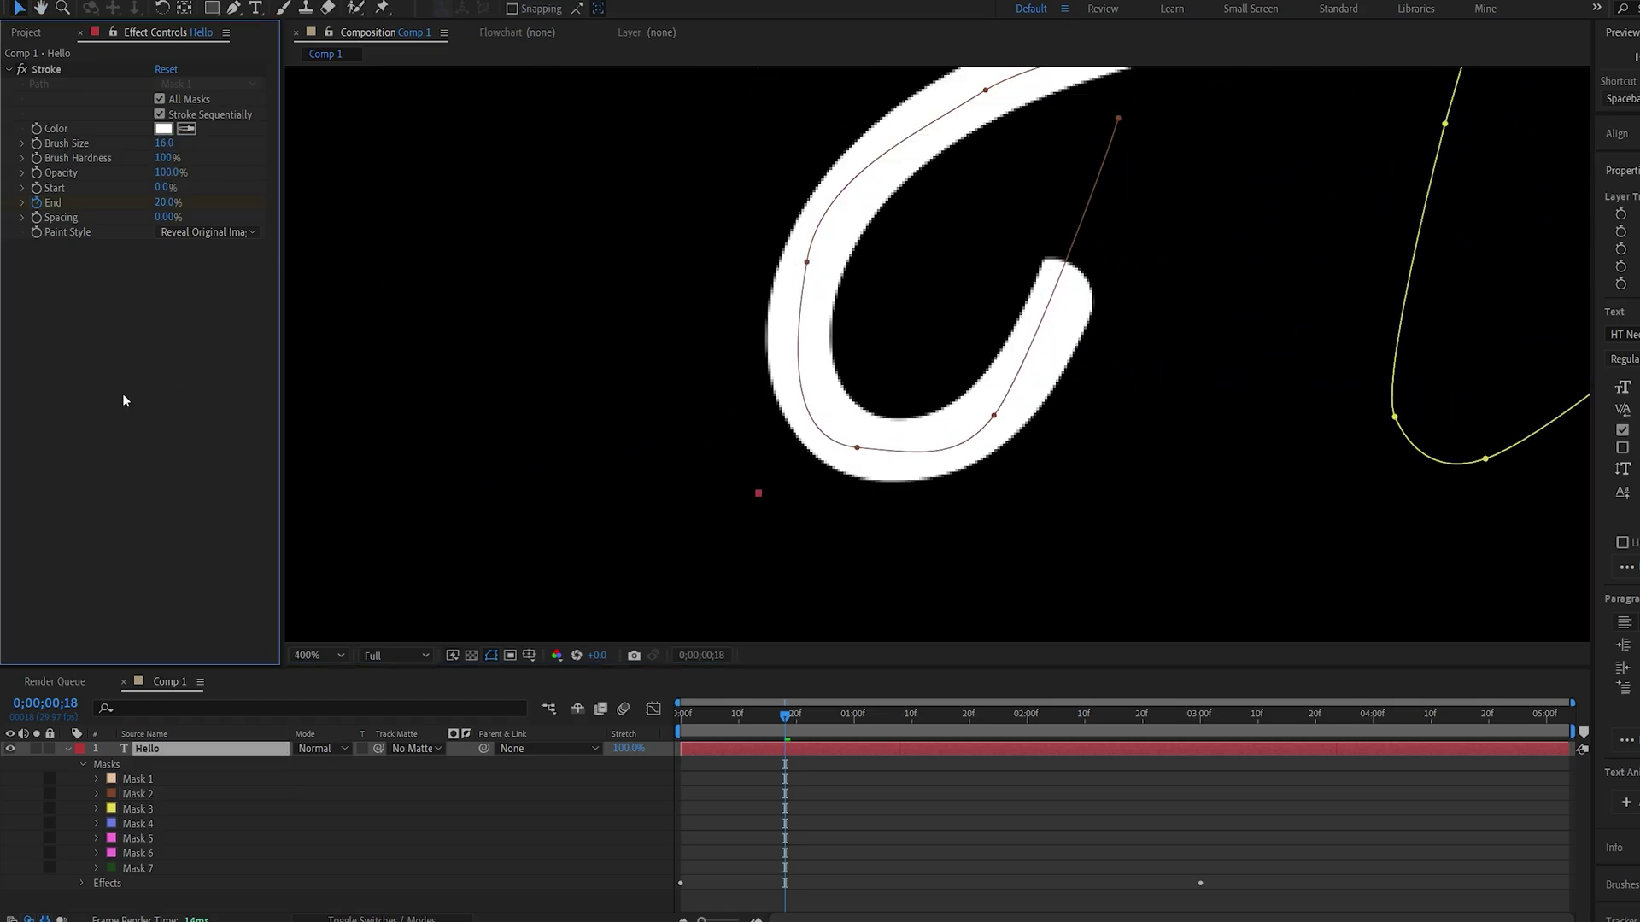
pyautogui.moveTo(859, 448); pyautogui.dragTo(866, 441)
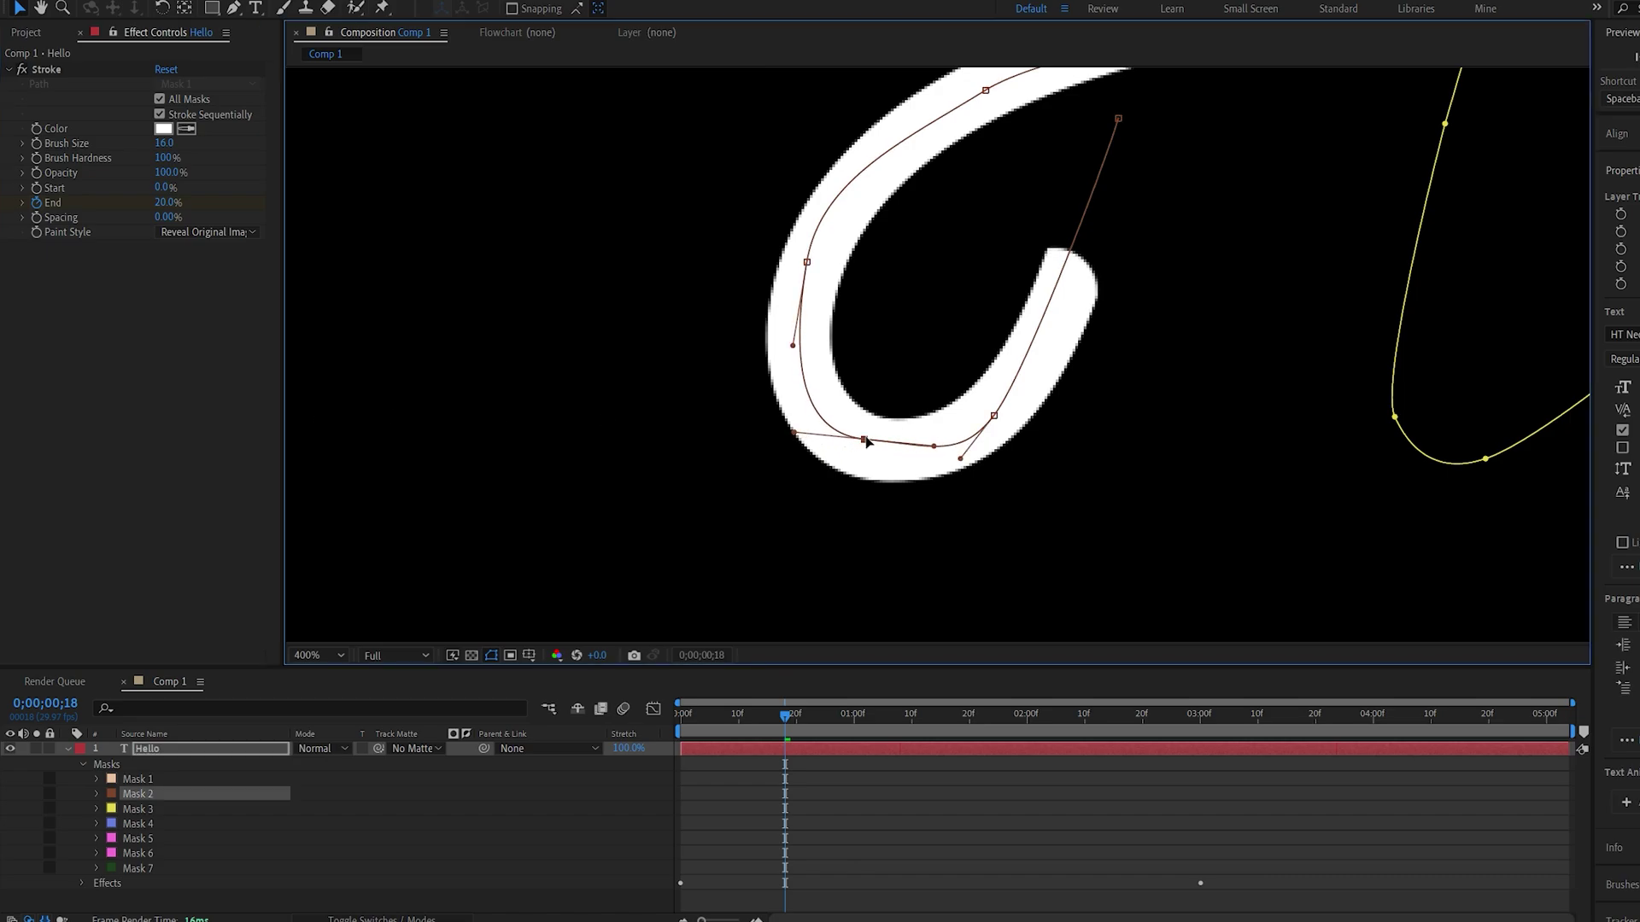
pyautogui.scroll(-4, 836, 243)
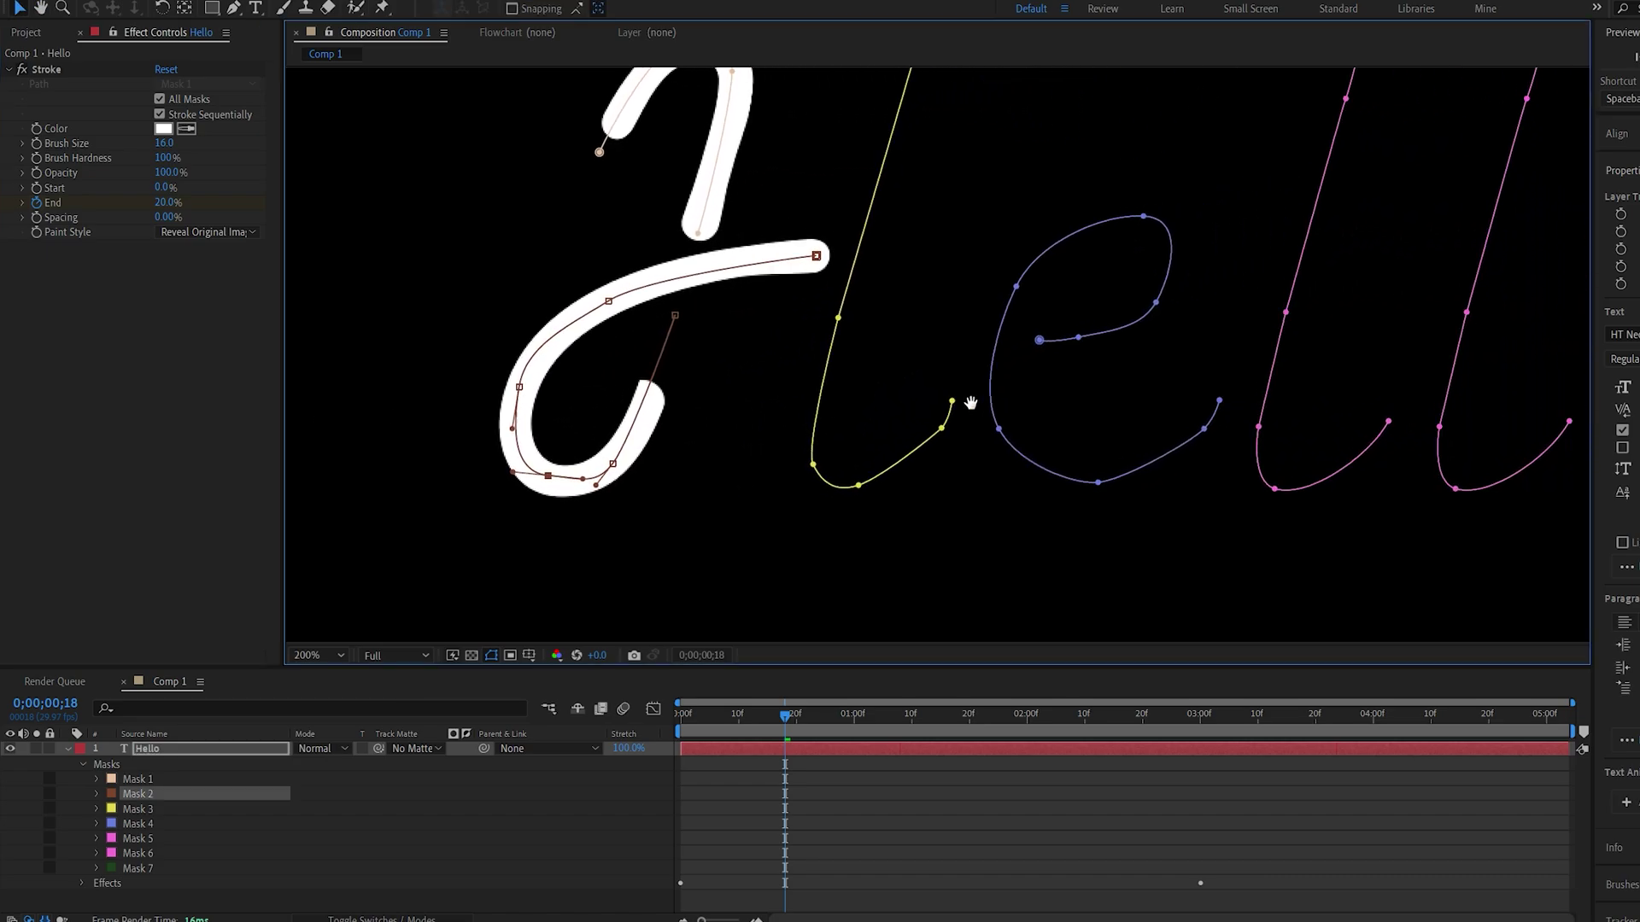
# - Check how the masks cover the remaining letters later in the animation and pick the end point of the first l's path
pyautogui.click(840, 827)
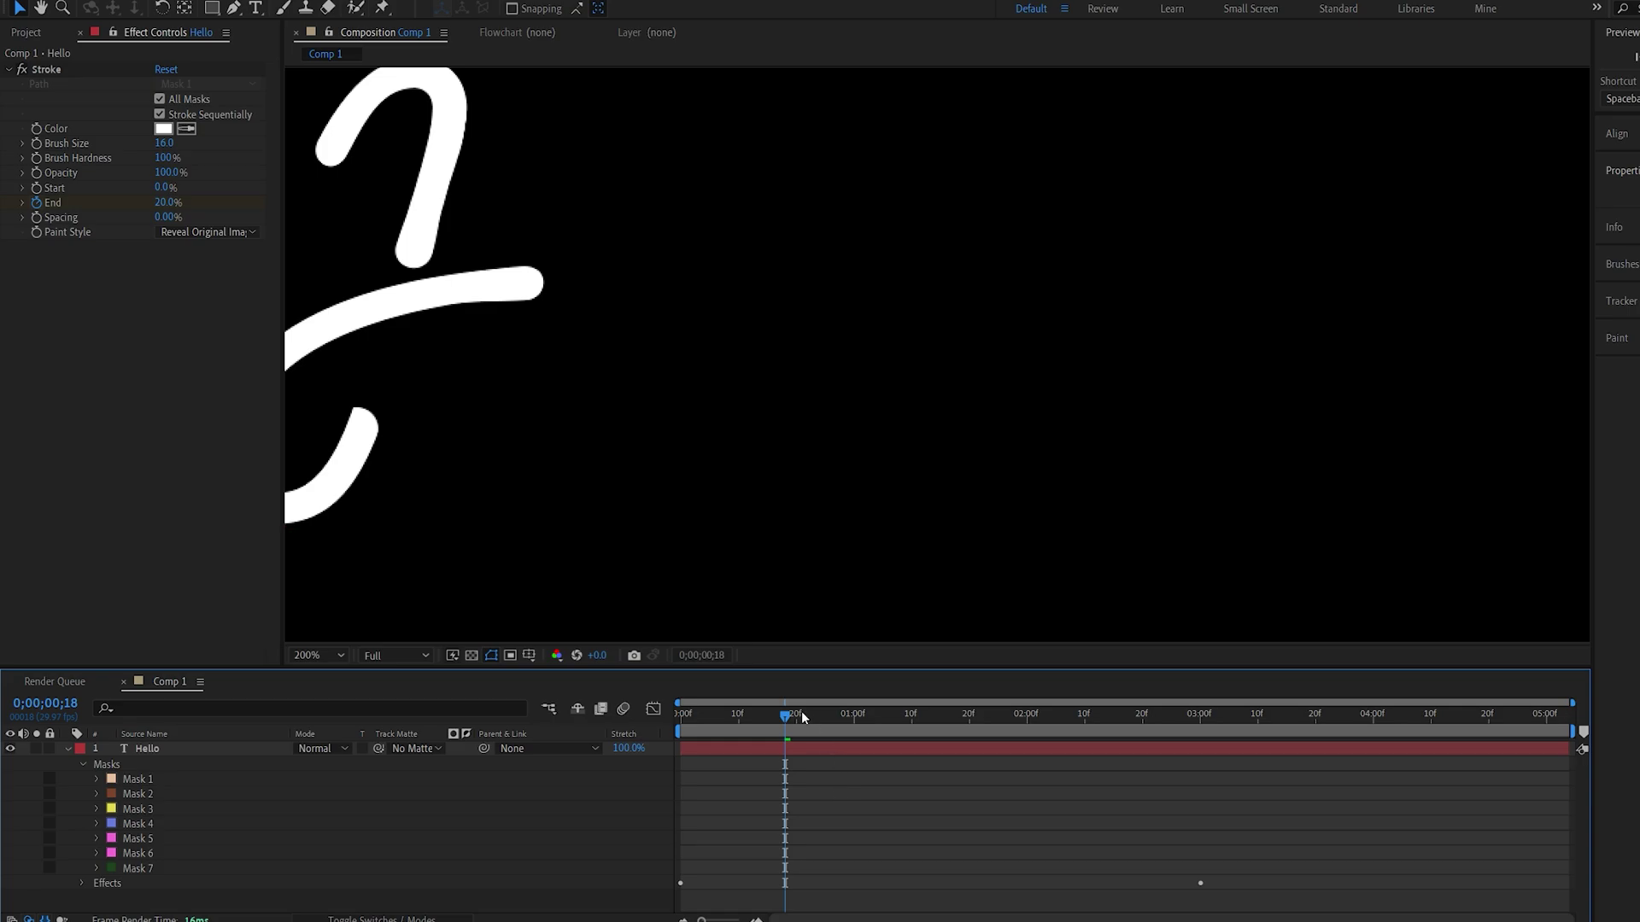
pyautogui.moveTo(802, 719); pyautogui.dragTo(1072, 720)
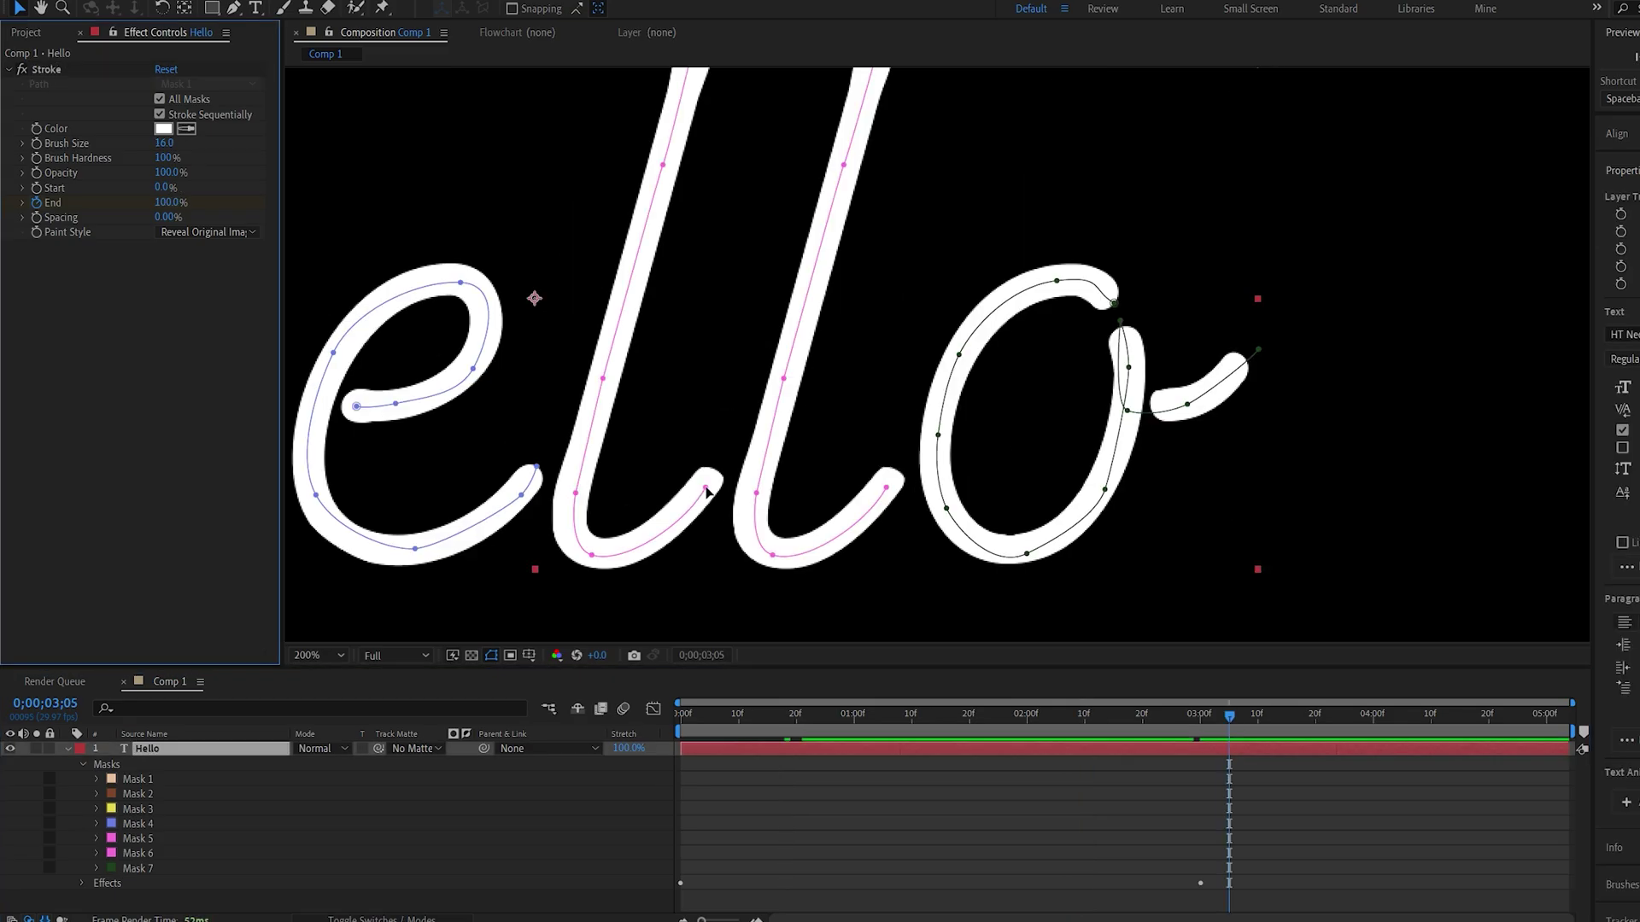
pyautogui.click(707, 492)
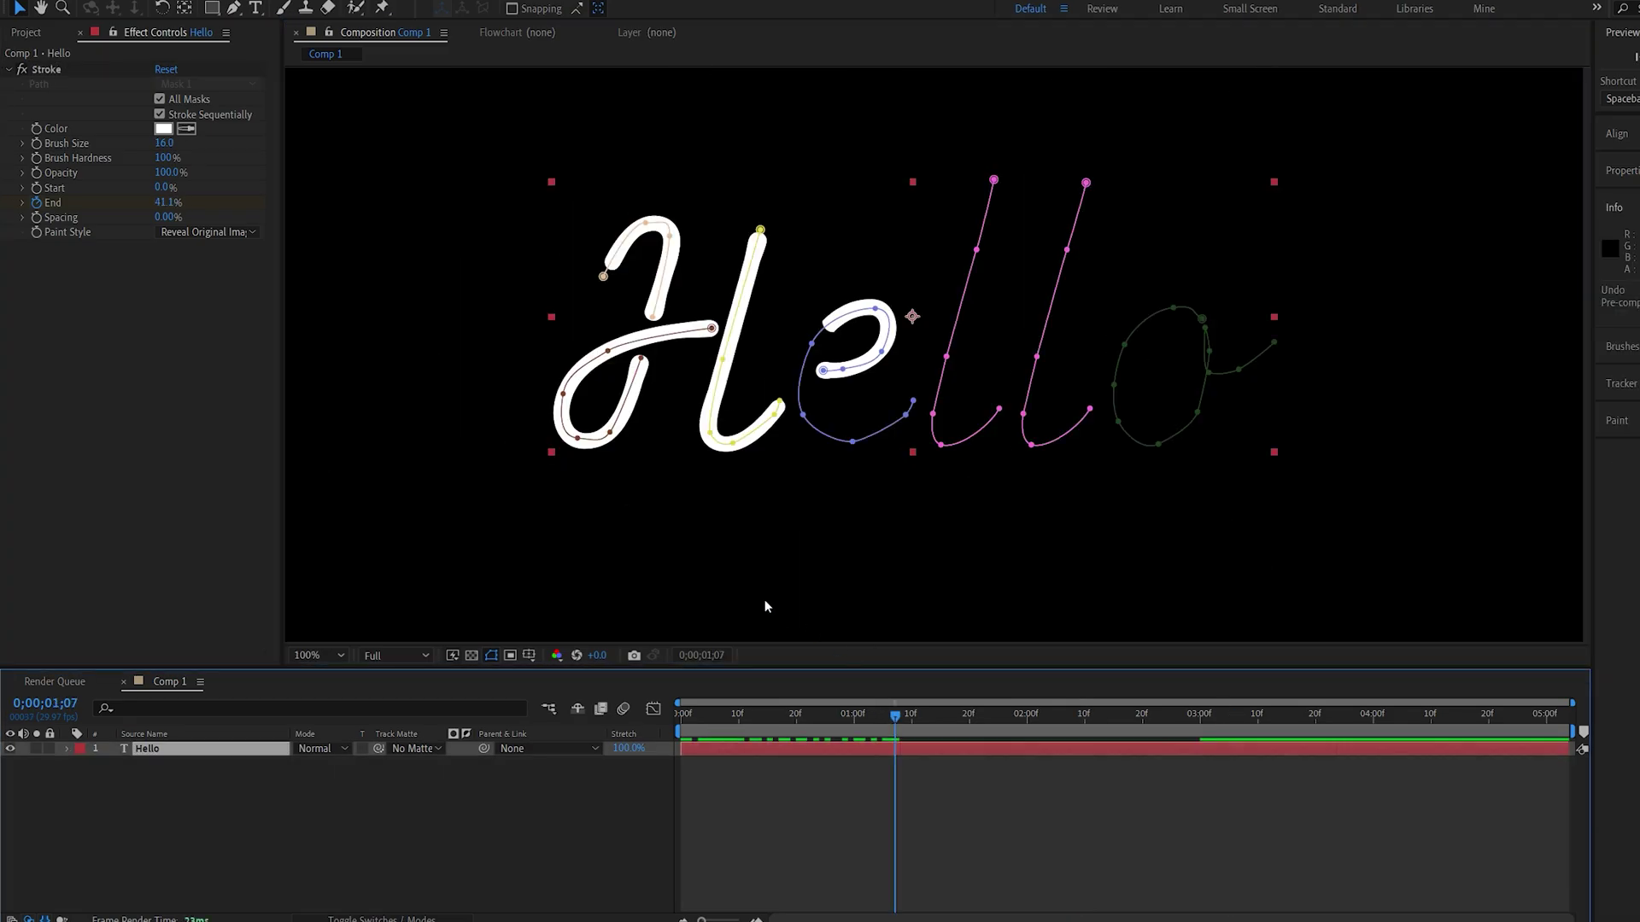
# - Turn off Stroke Sequentially so all letters draw at once, and preview the animation from the start
pyautogui.click(159, 114)
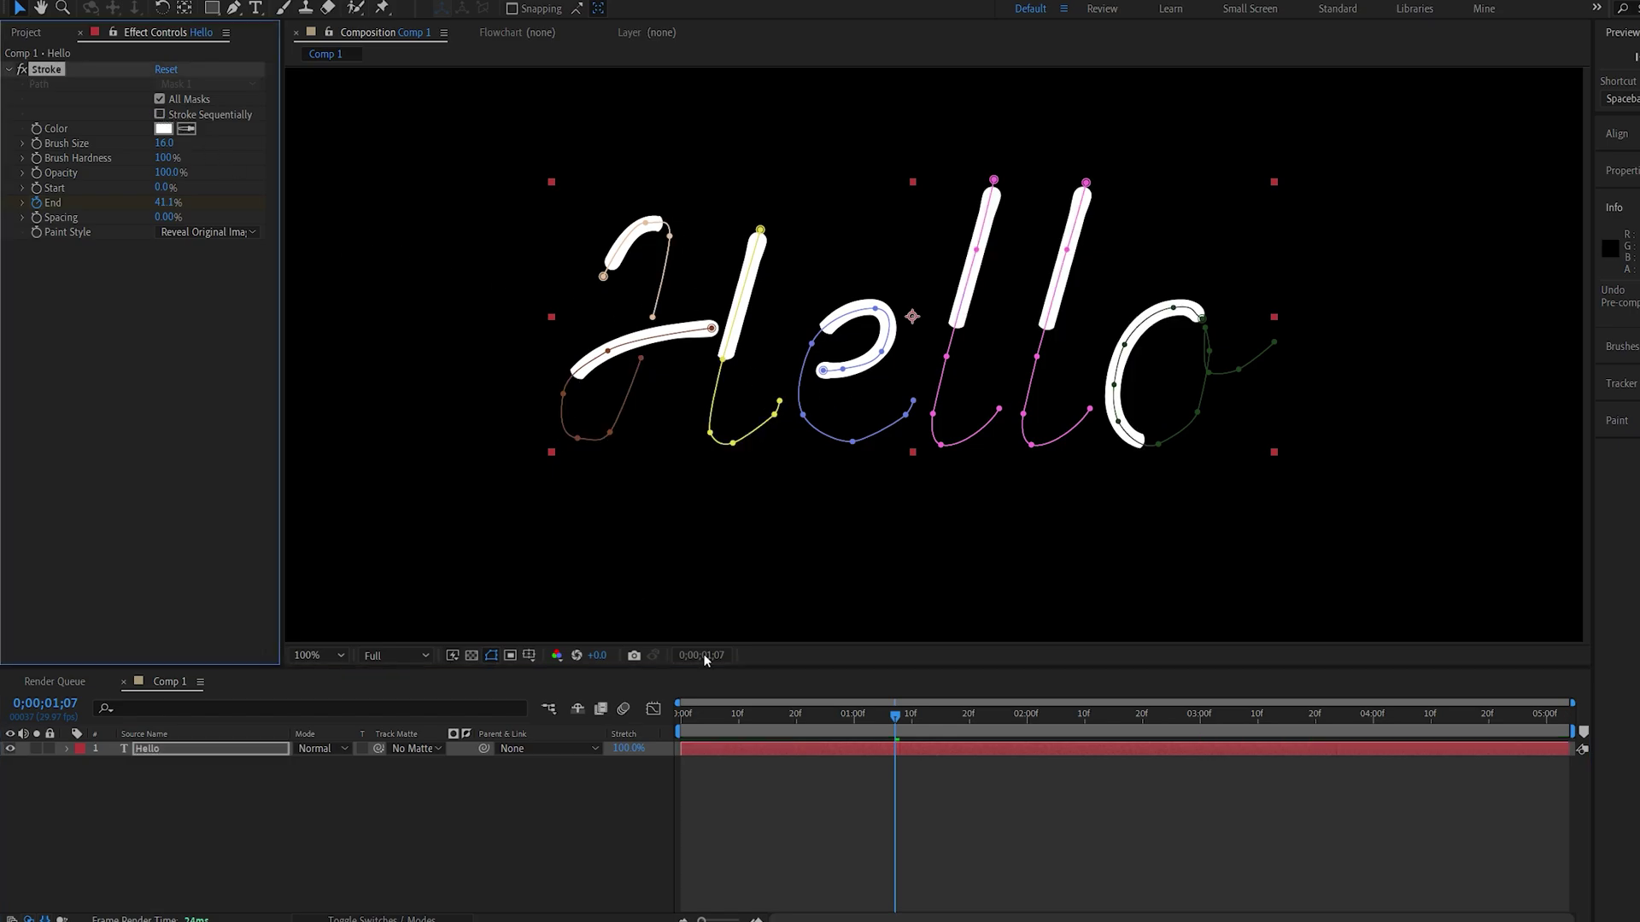
pyautogui.moveTo(863, 722); pyautogui.dragTo(597, 718)
pyautogui.press('space')
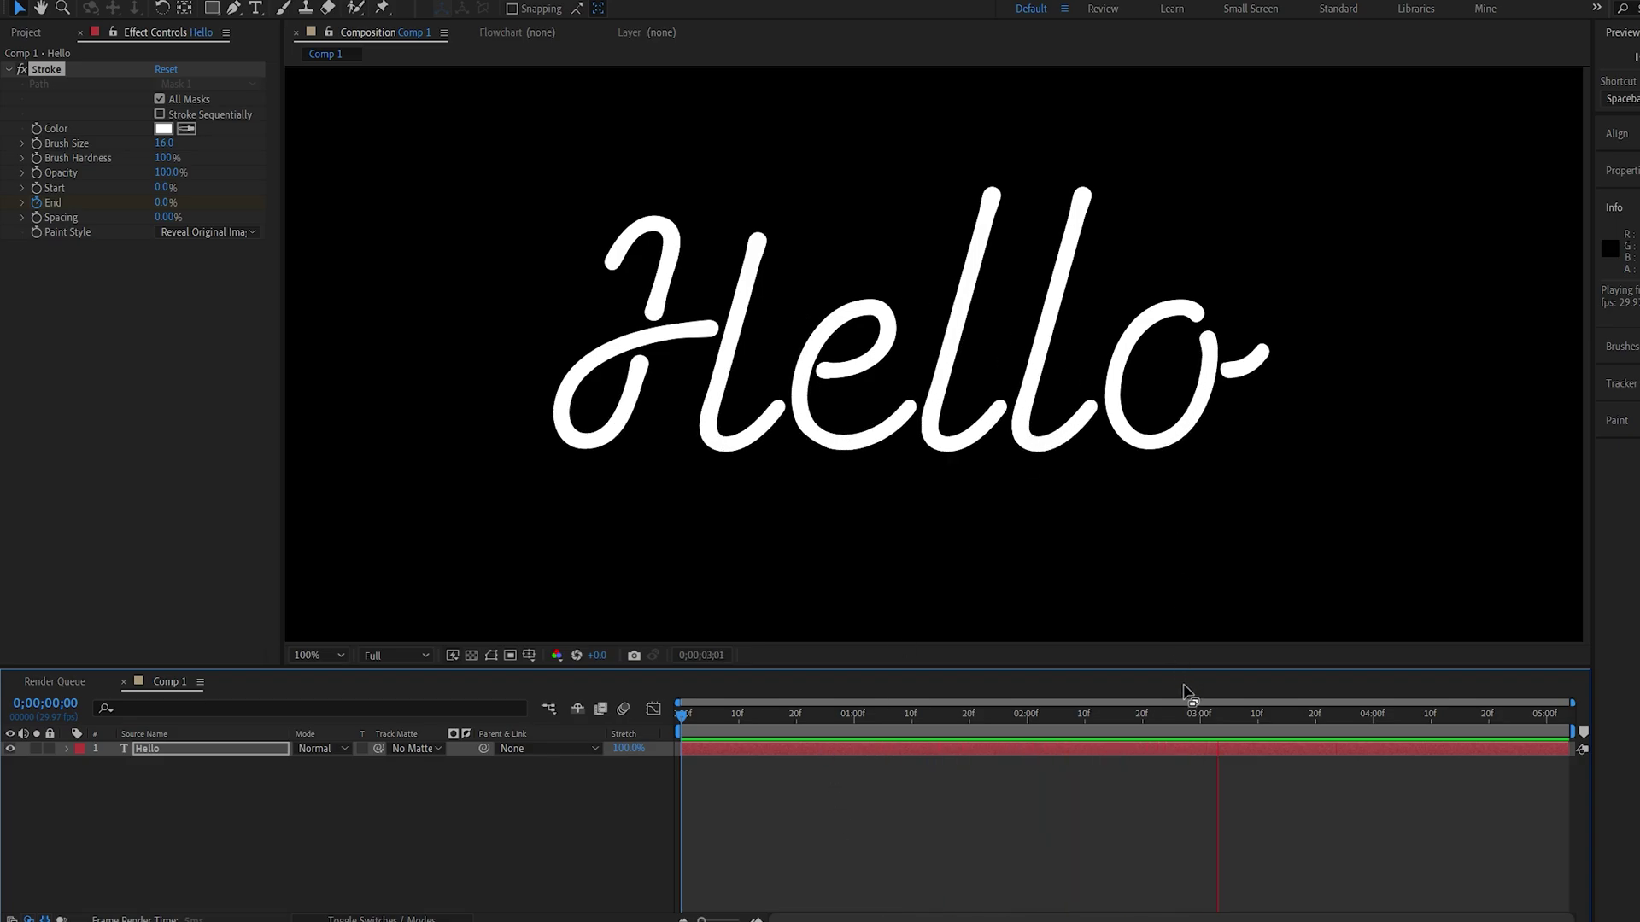
pyautogui.click(1227, 745)
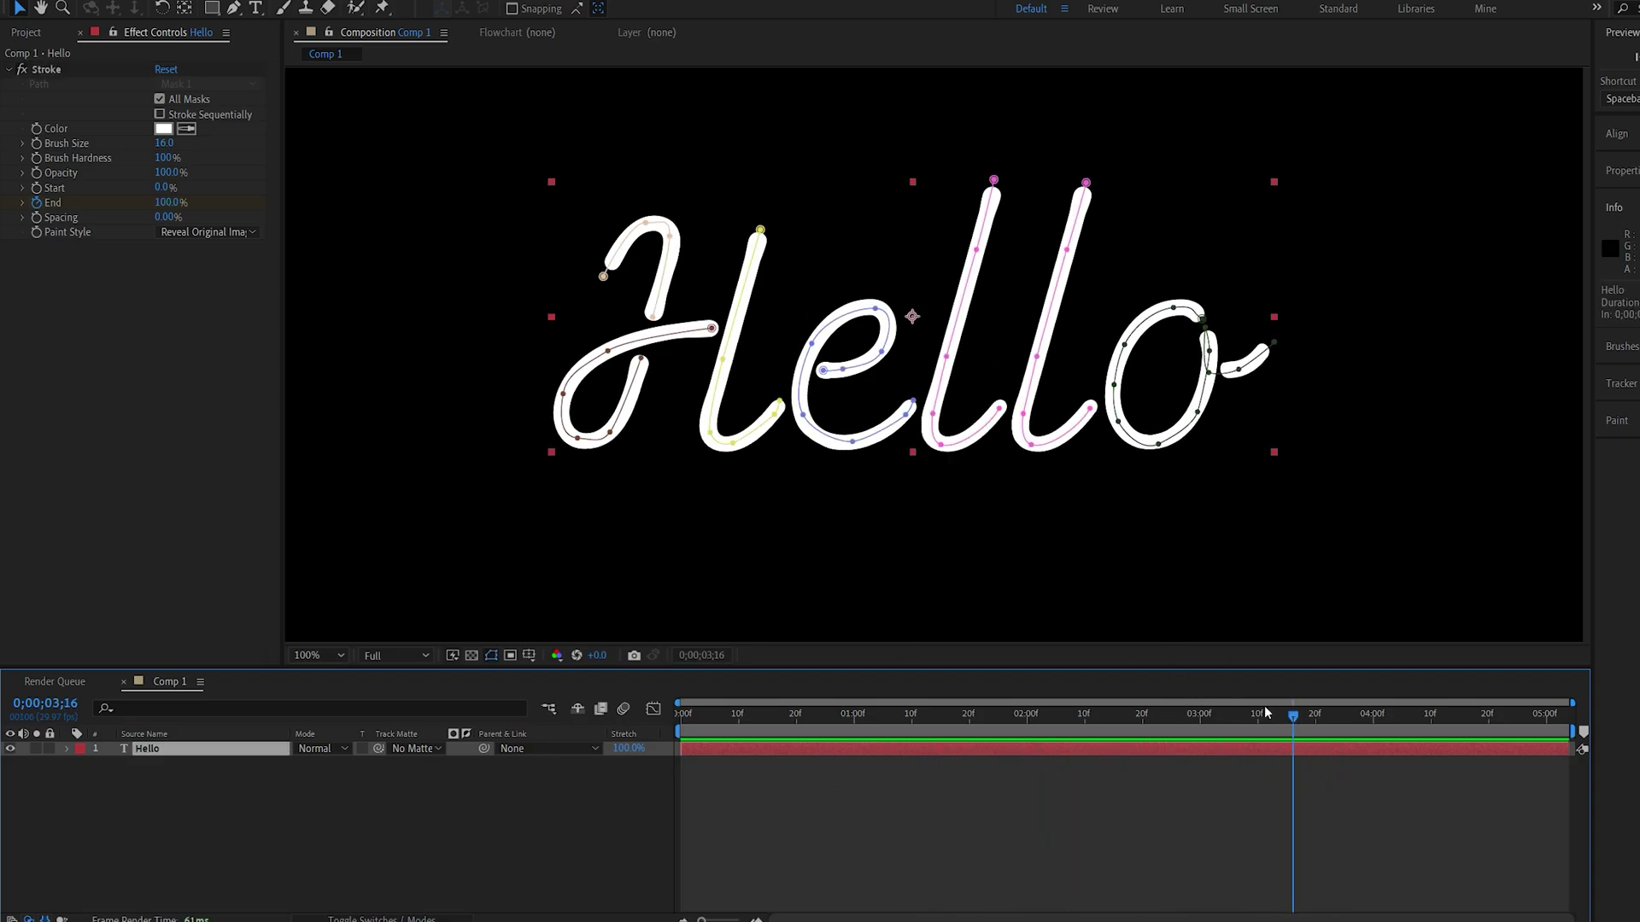
# - Apply Easy Ease to both End keyframes, shift the second one to about 2 seconds
pyautogui.press('u')
pyautogui.moveTo(1232, 771); pyautogui.dragTo(694, 848)
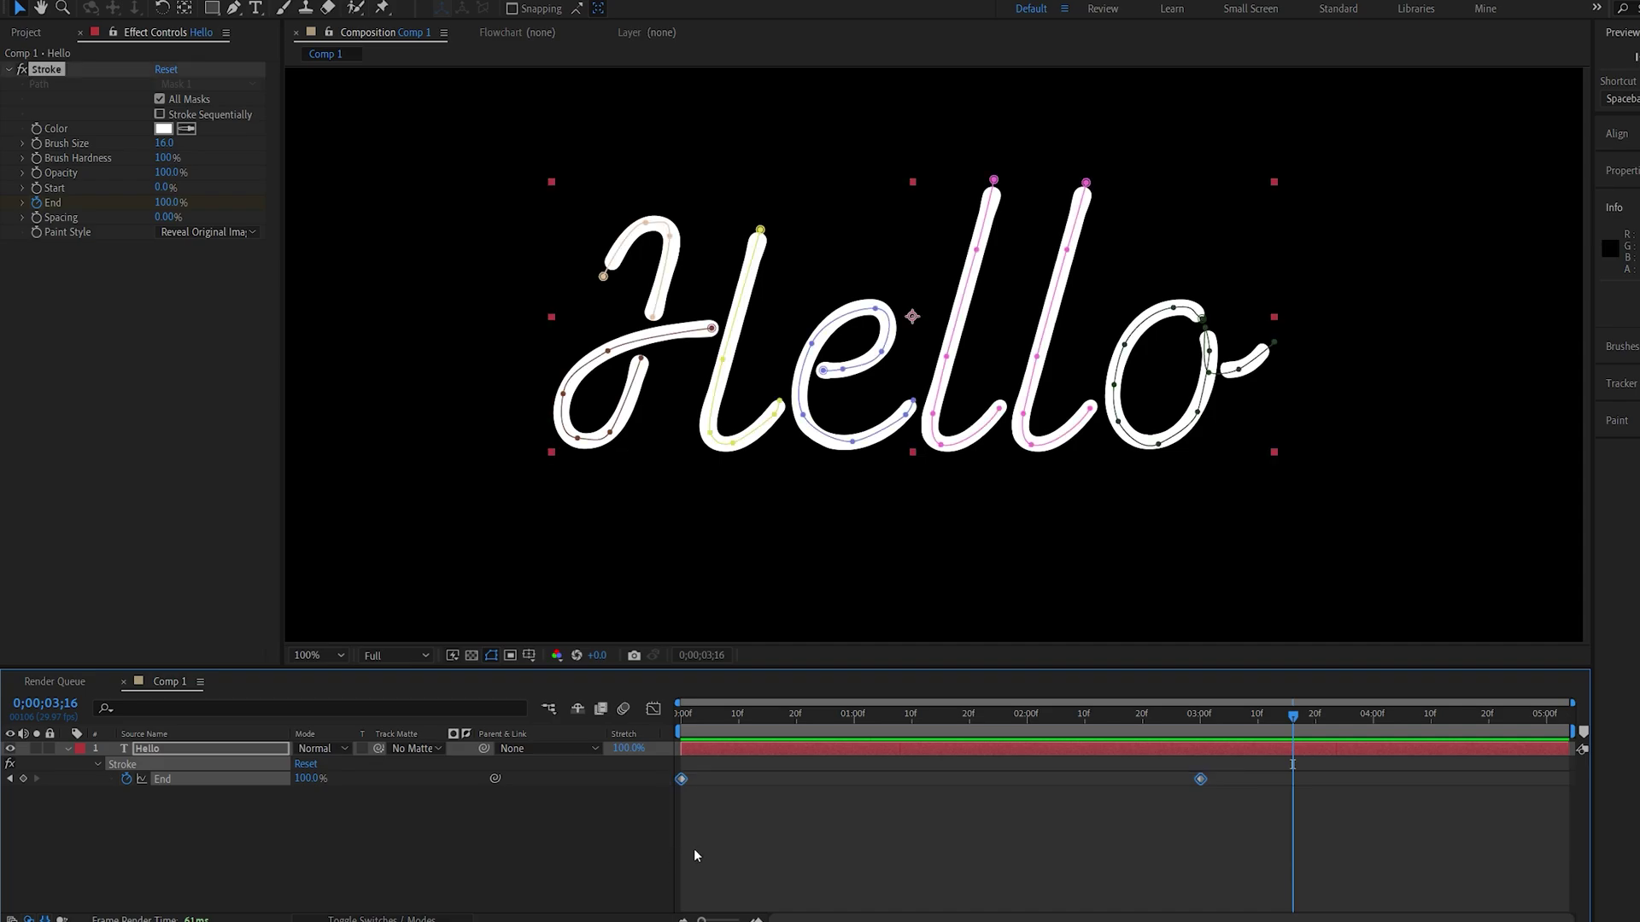
pyautogui.press('F9')
pyautogui.click(1189, 854)
pyautogui.moveTo(1201, 777); pyautogui.dragTo(1023, 782)
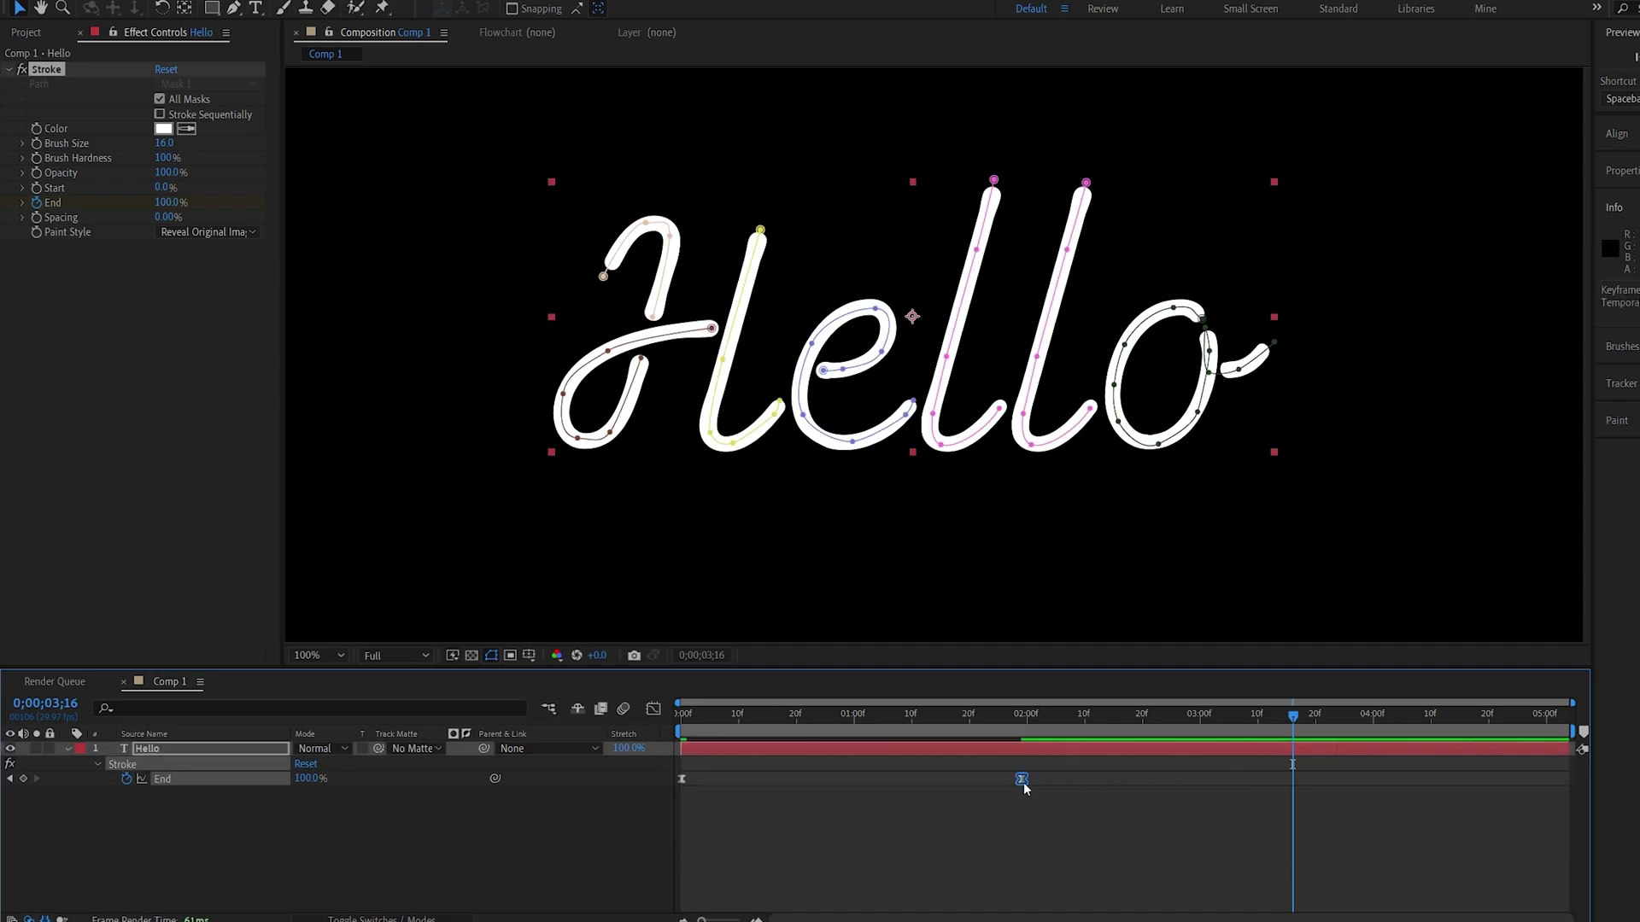
pyautogui.moveTo(1023, 720); pyautogui.dragTo(604, 736)
pyautogui.press('space')
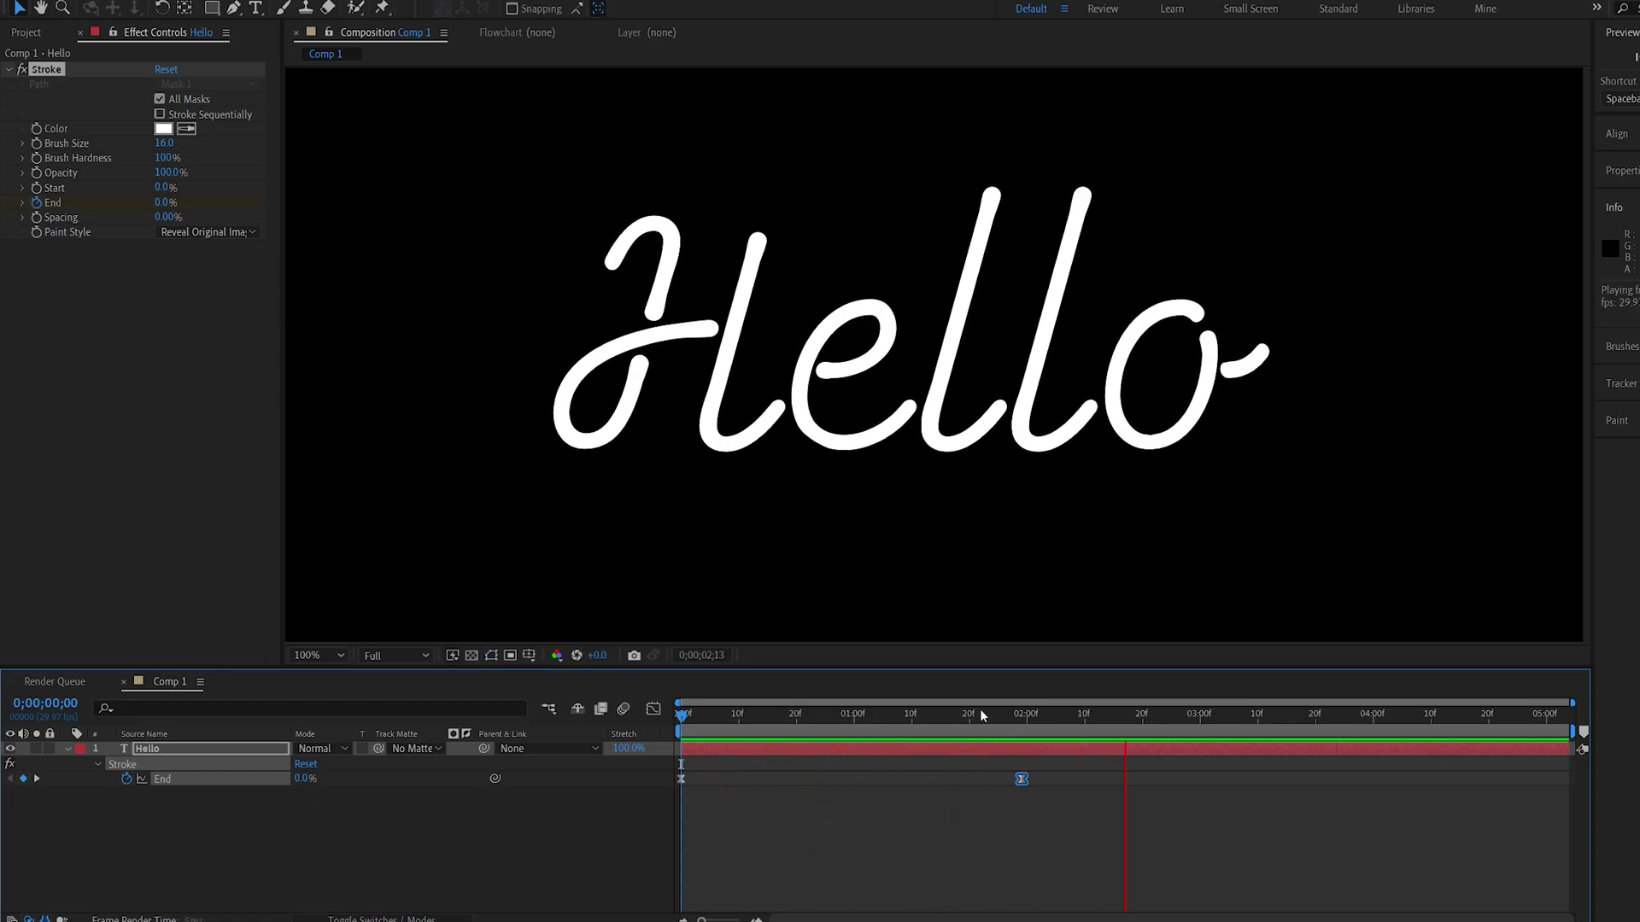
pyautogui.press('space')
# - Pre-compose the Hello layer as "Stroke", moving all attributes into the new composition
pyautogui.hotkey('ctrl', 'shift', 'c')
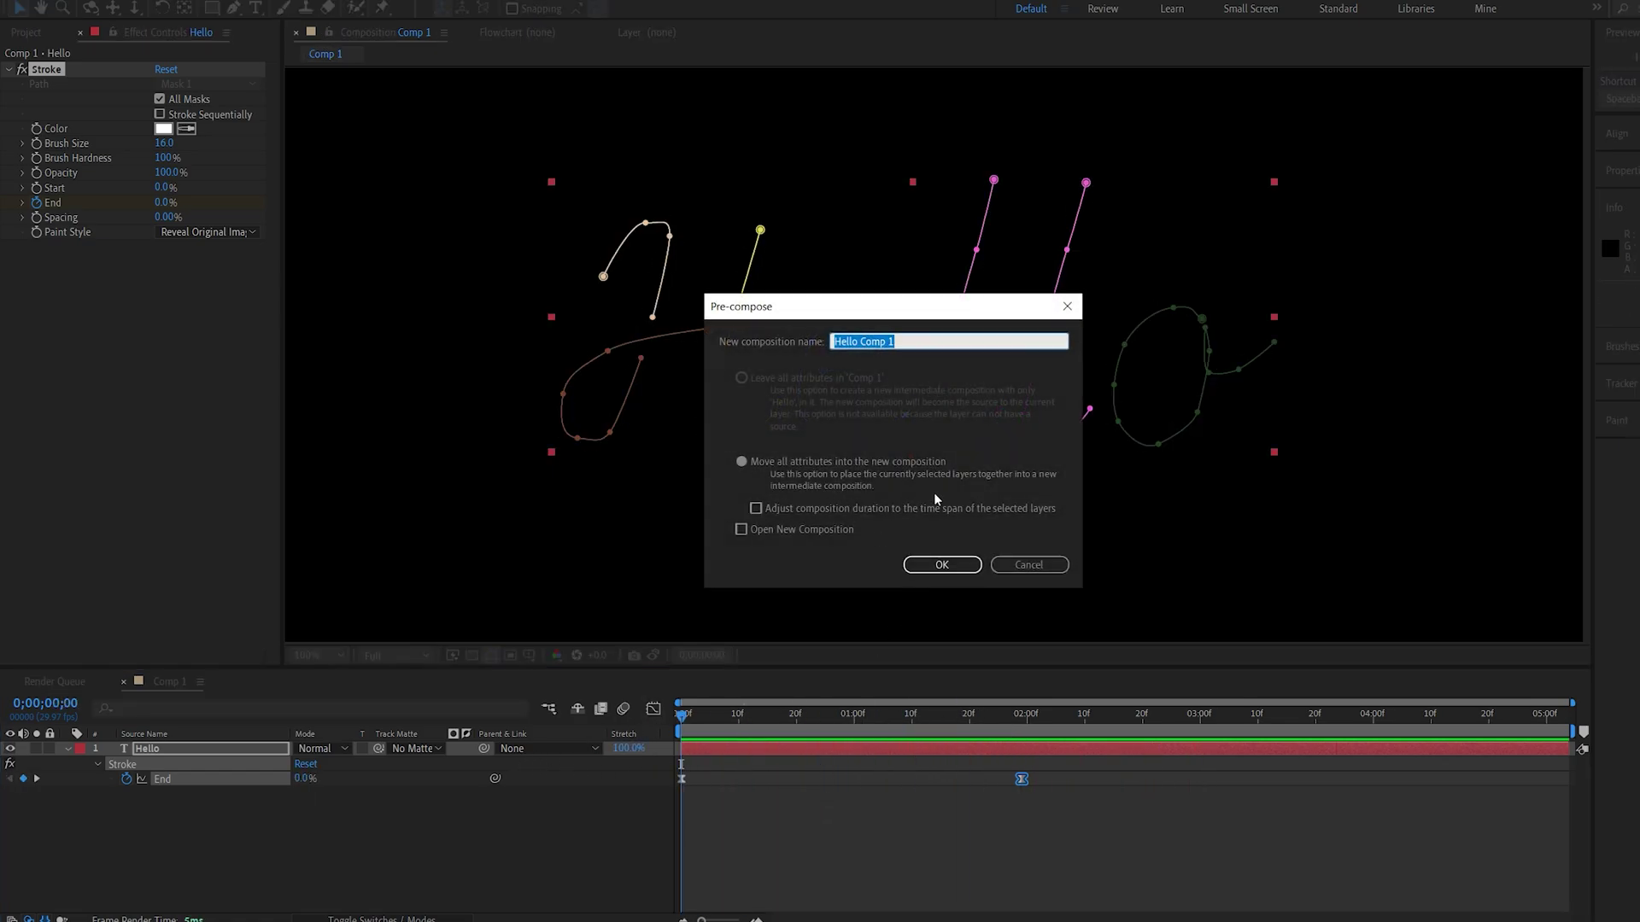
pyautogui.write('Stroke')
pyautogui.press('Return')
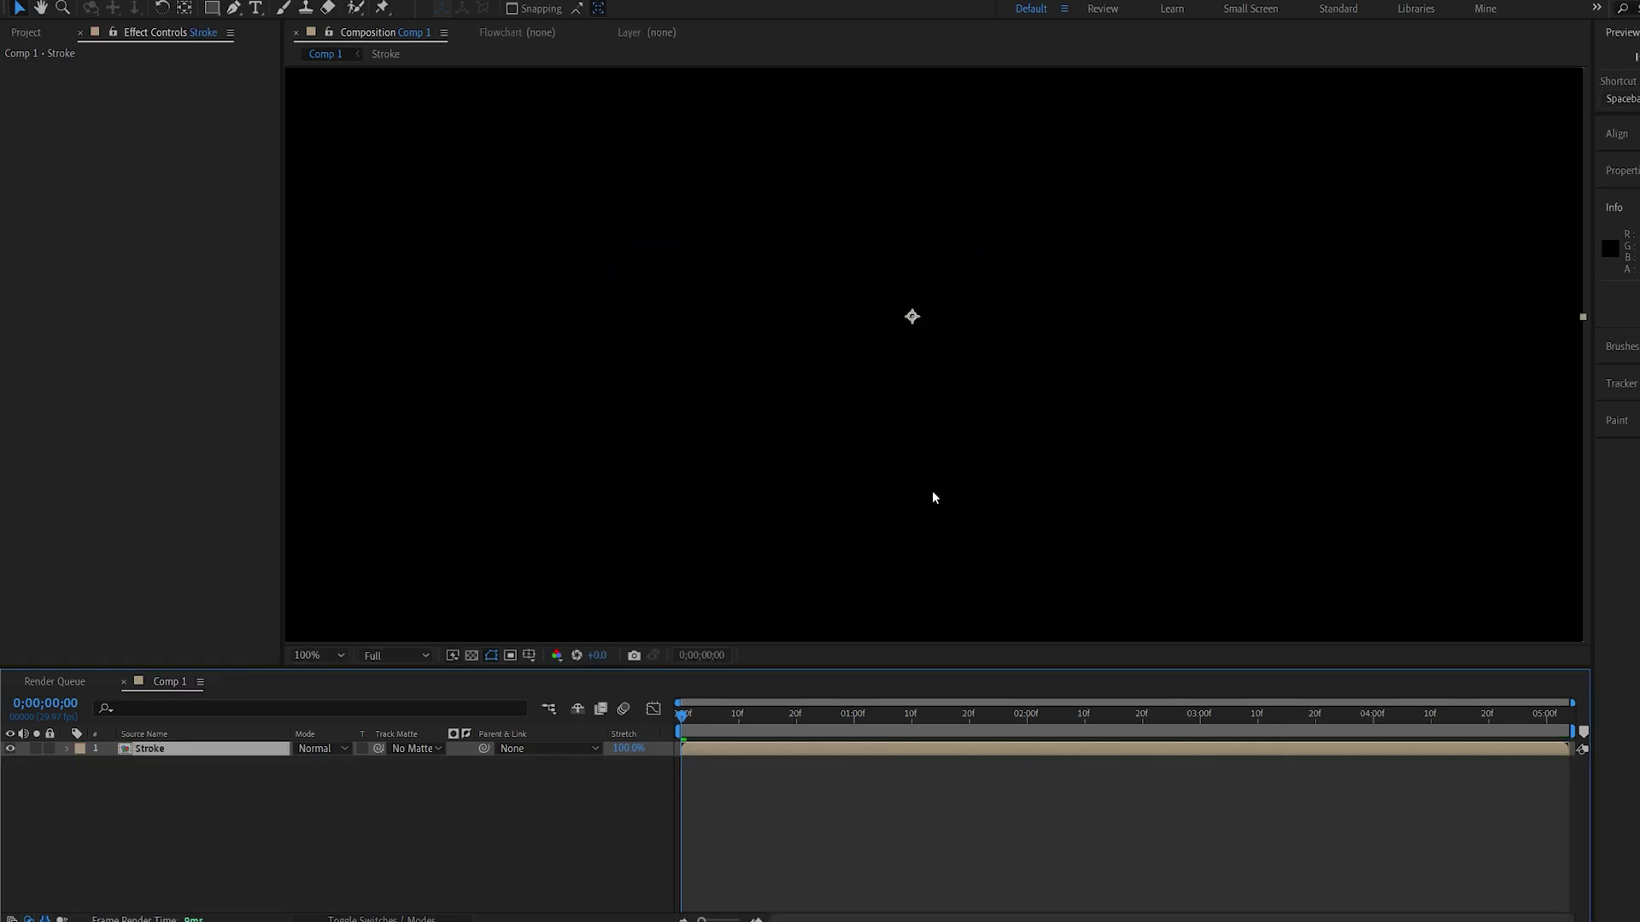
# - Create a new 1920 x 1080 px solid named "Element" in Comp 1
pyautogui.rightClick(435, 813)
pyautogui.moveTo(465, 626)
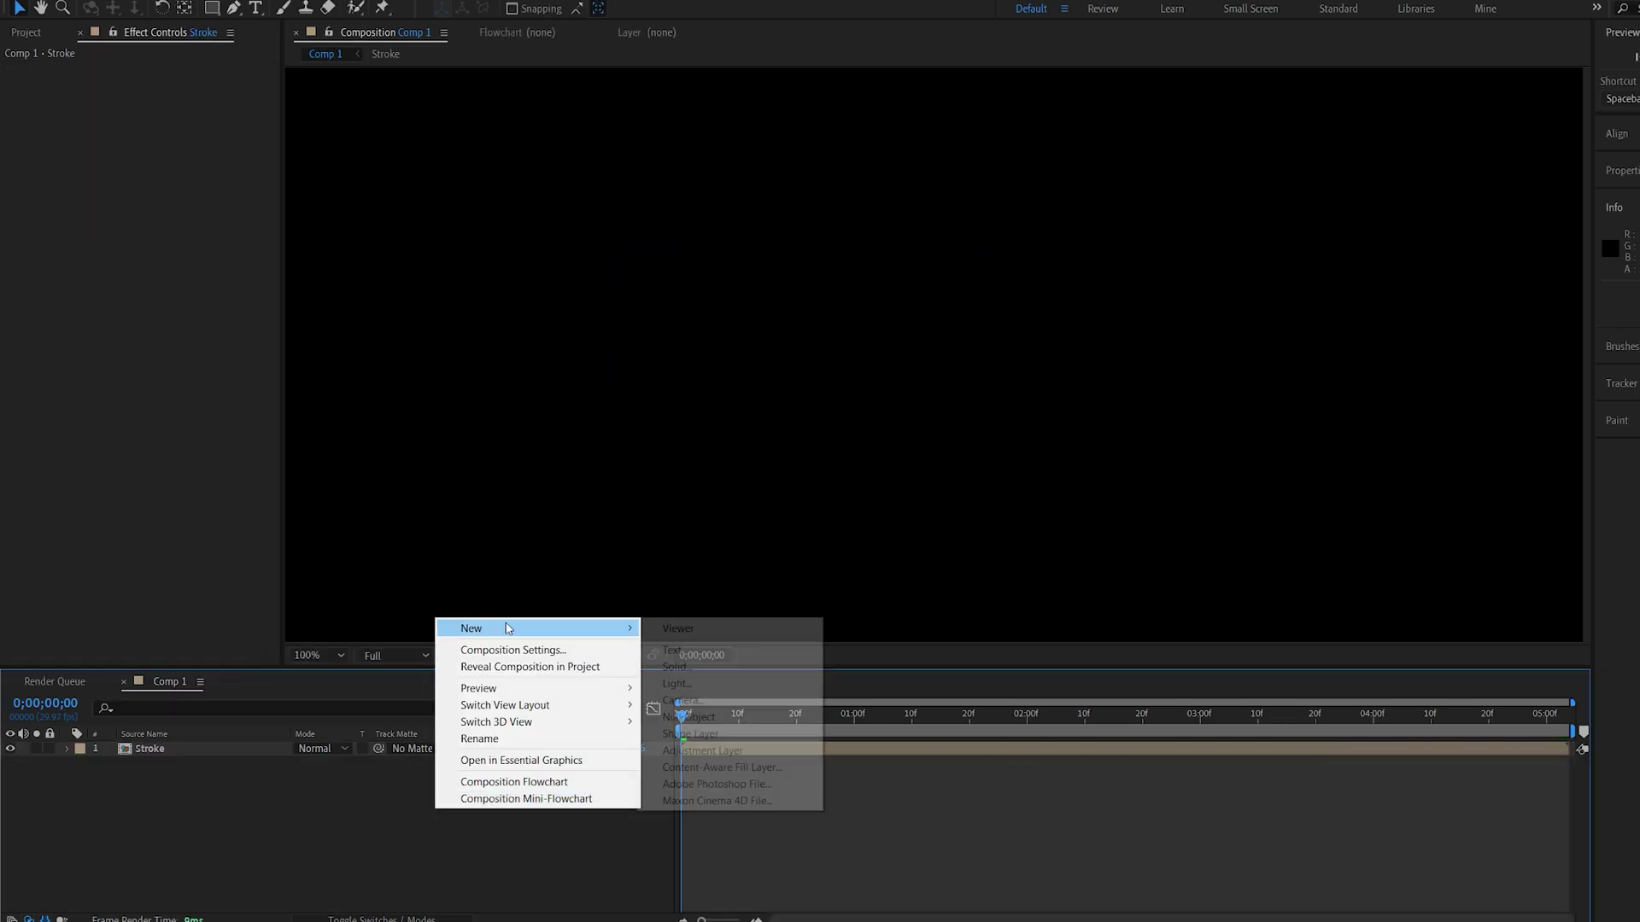
pyautogui.click(716, 668)
pyautogui.write('Element')
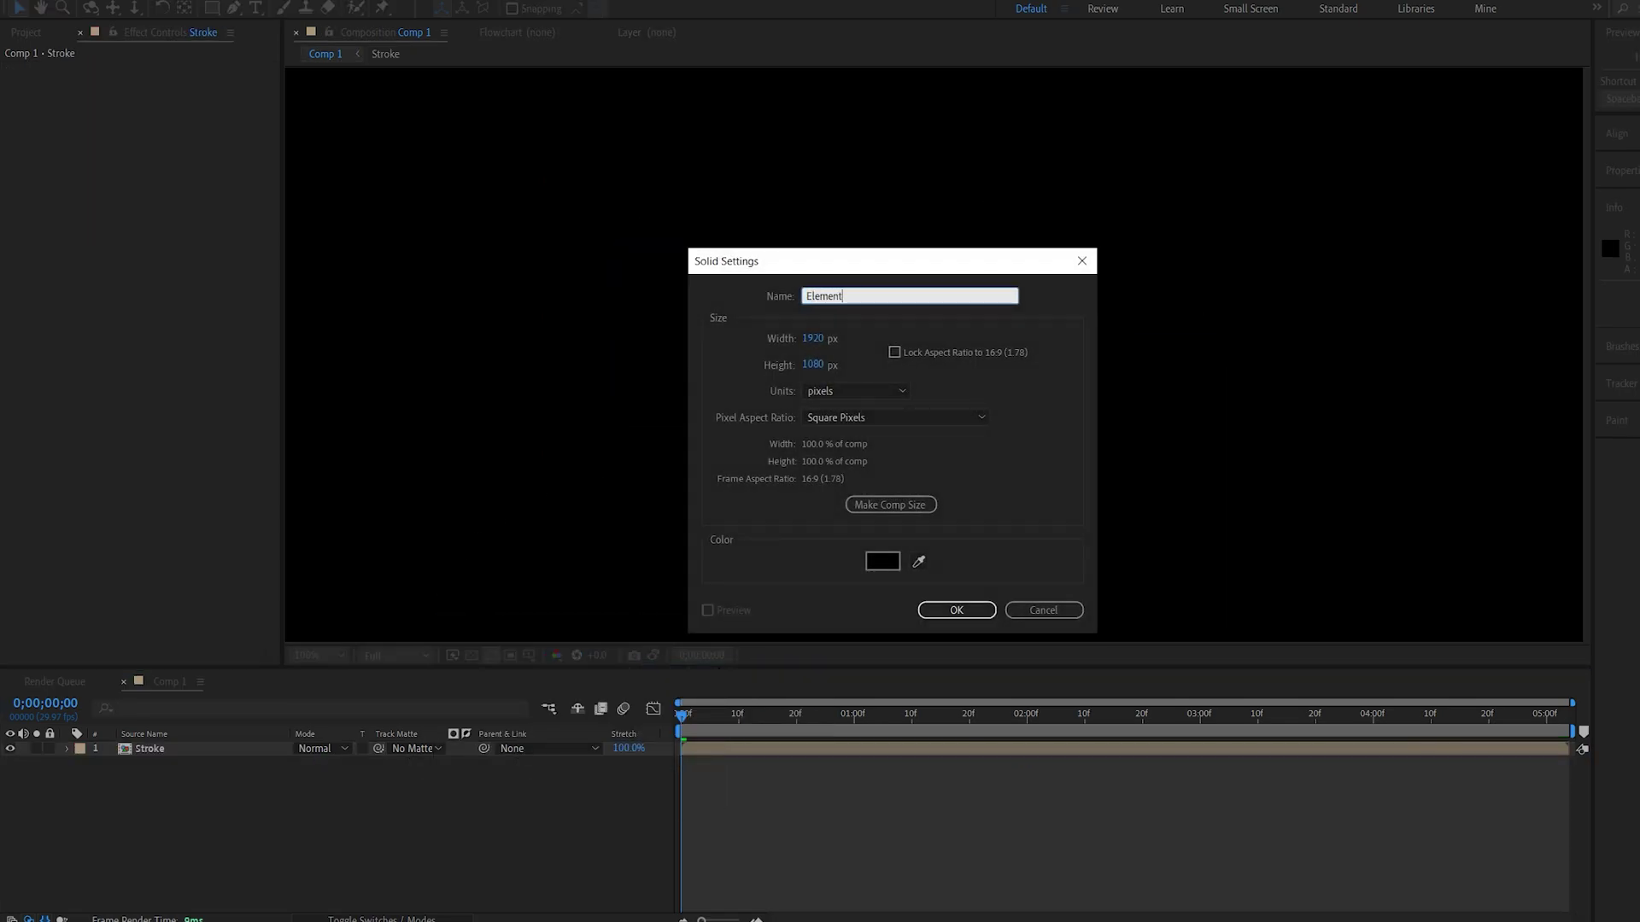
pyautogui.press('Return')
# - Add a Two-Node Camera to the composition with its default settings
pyautogui.rightClick(286, 818)
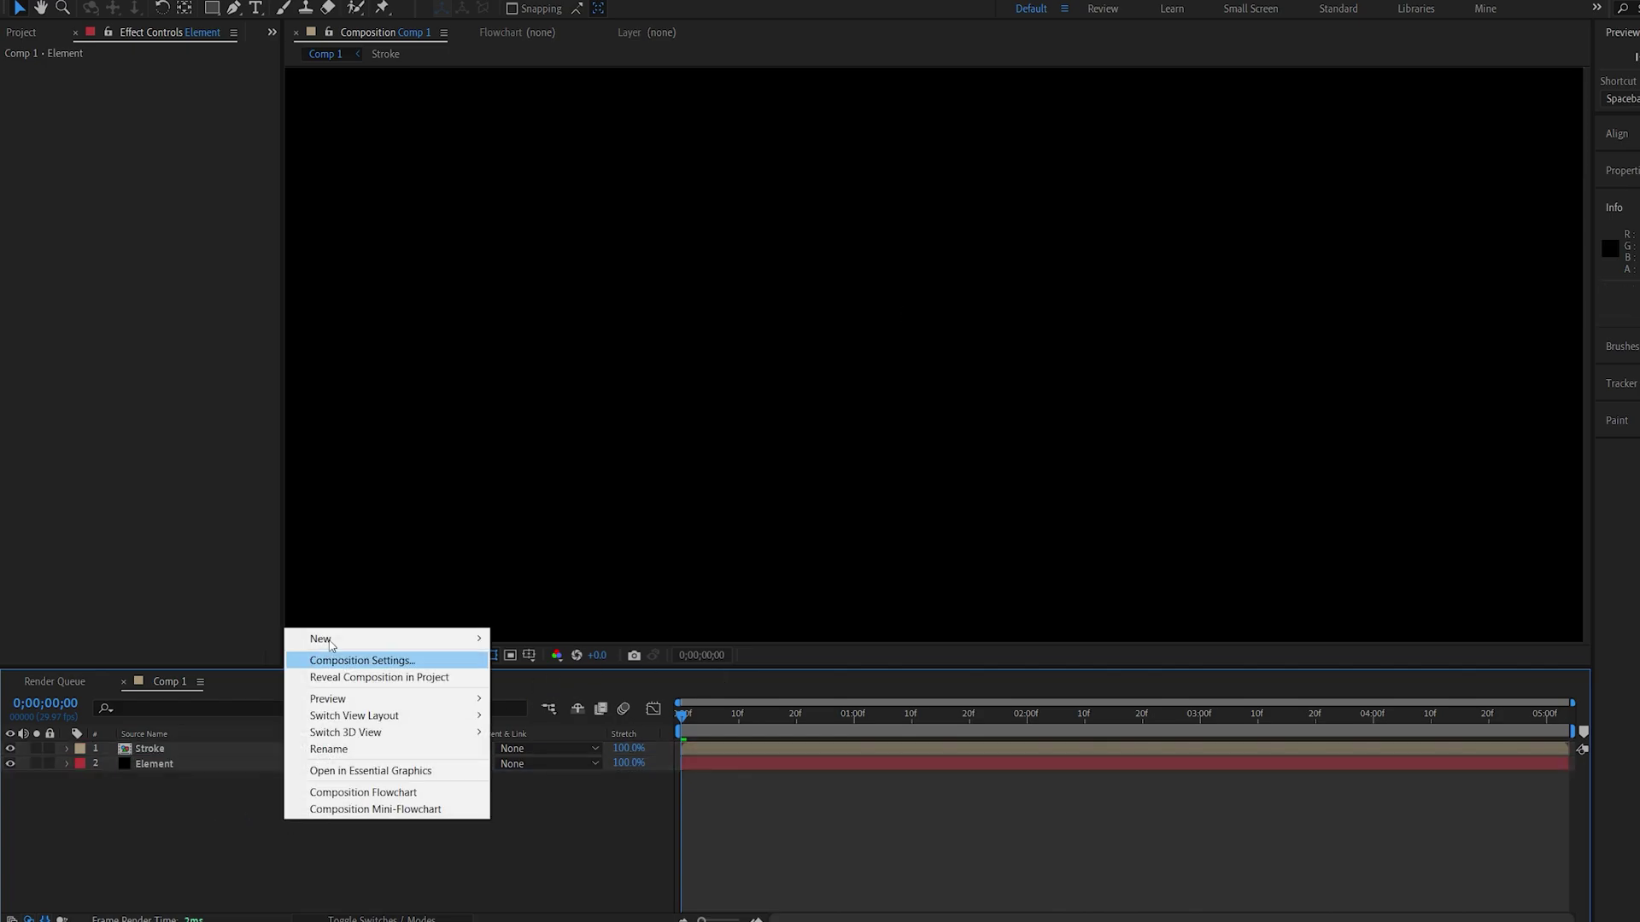
pyautogui.moveTo(341, 638)
pyautogui.click(580, 709)
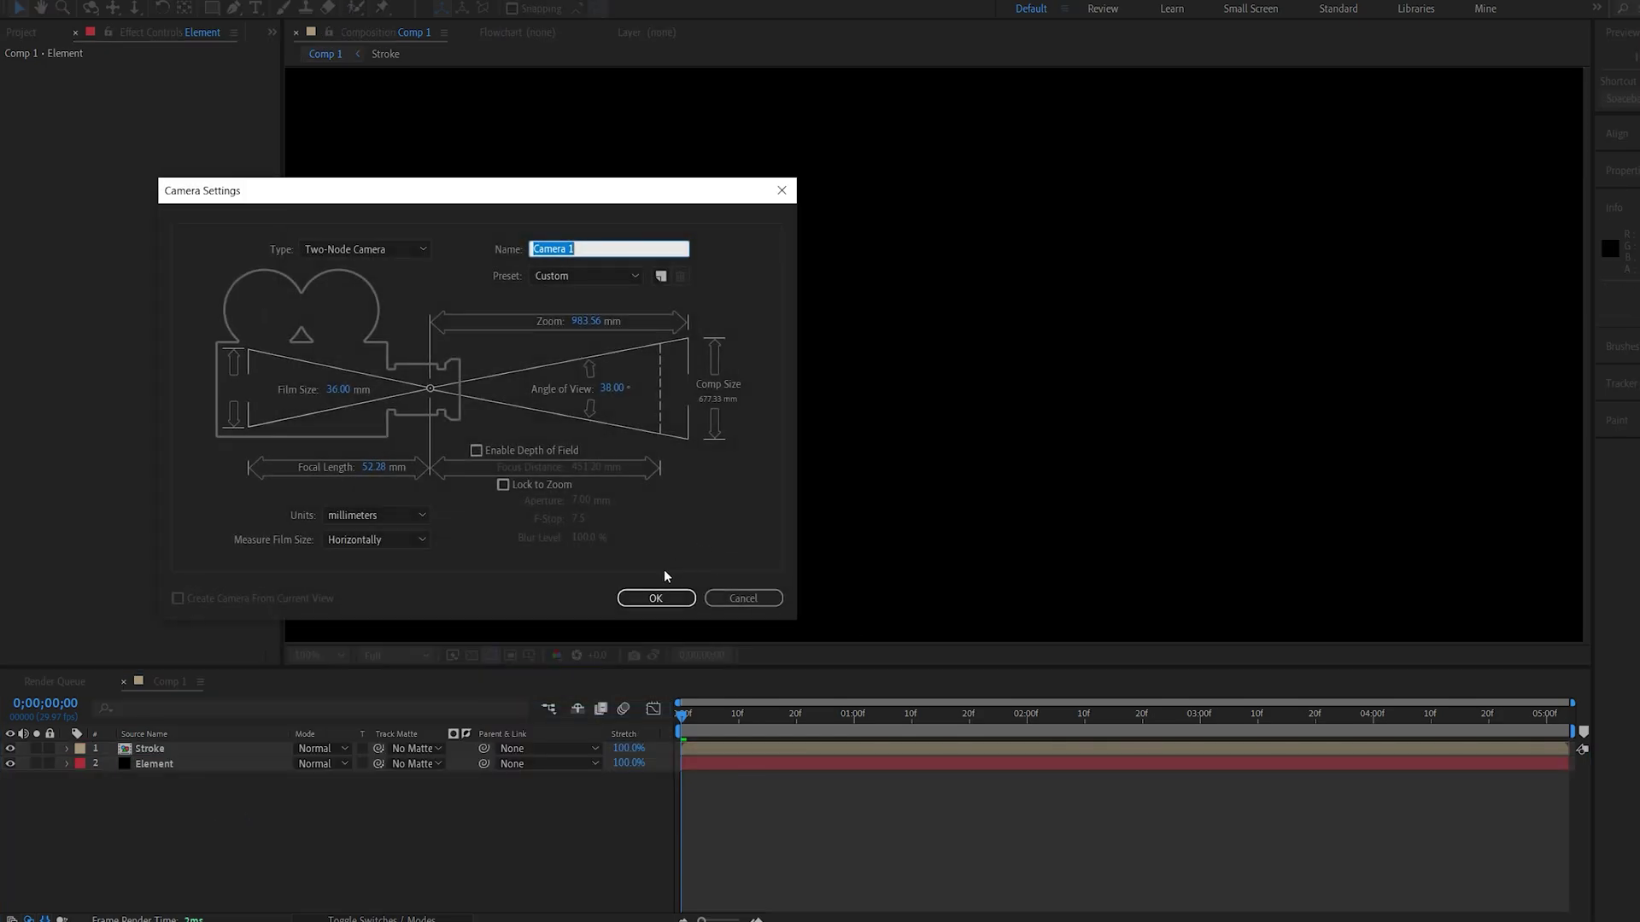
pyautogui.click(655, 597)
# - Auto-trace the Stroke layer across the whole work area using the Alpha channel and a 1-pixel blur
pyautogui.click(107, 766)
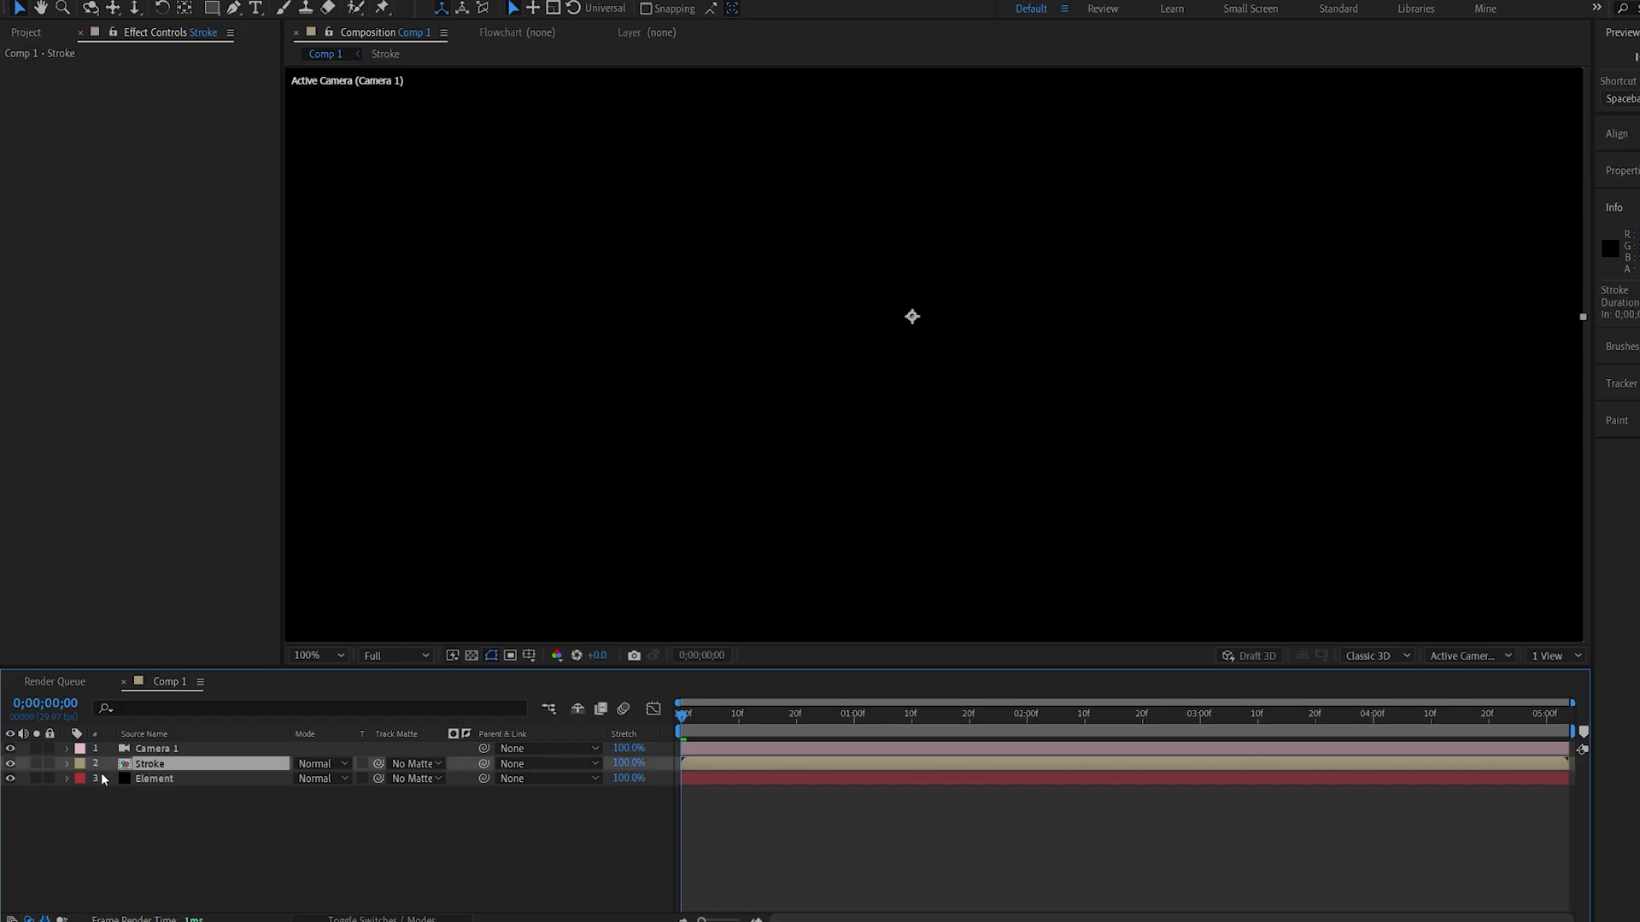
pyautogui.moveTo(697, 719)
pyautogui.mouseDown()
pyautogui.moveTo(1080, 755)
pyautogui.moveTo(813, 765)
pyautogui.moveTo(1021, 766)
pyautogui.mouseUp()
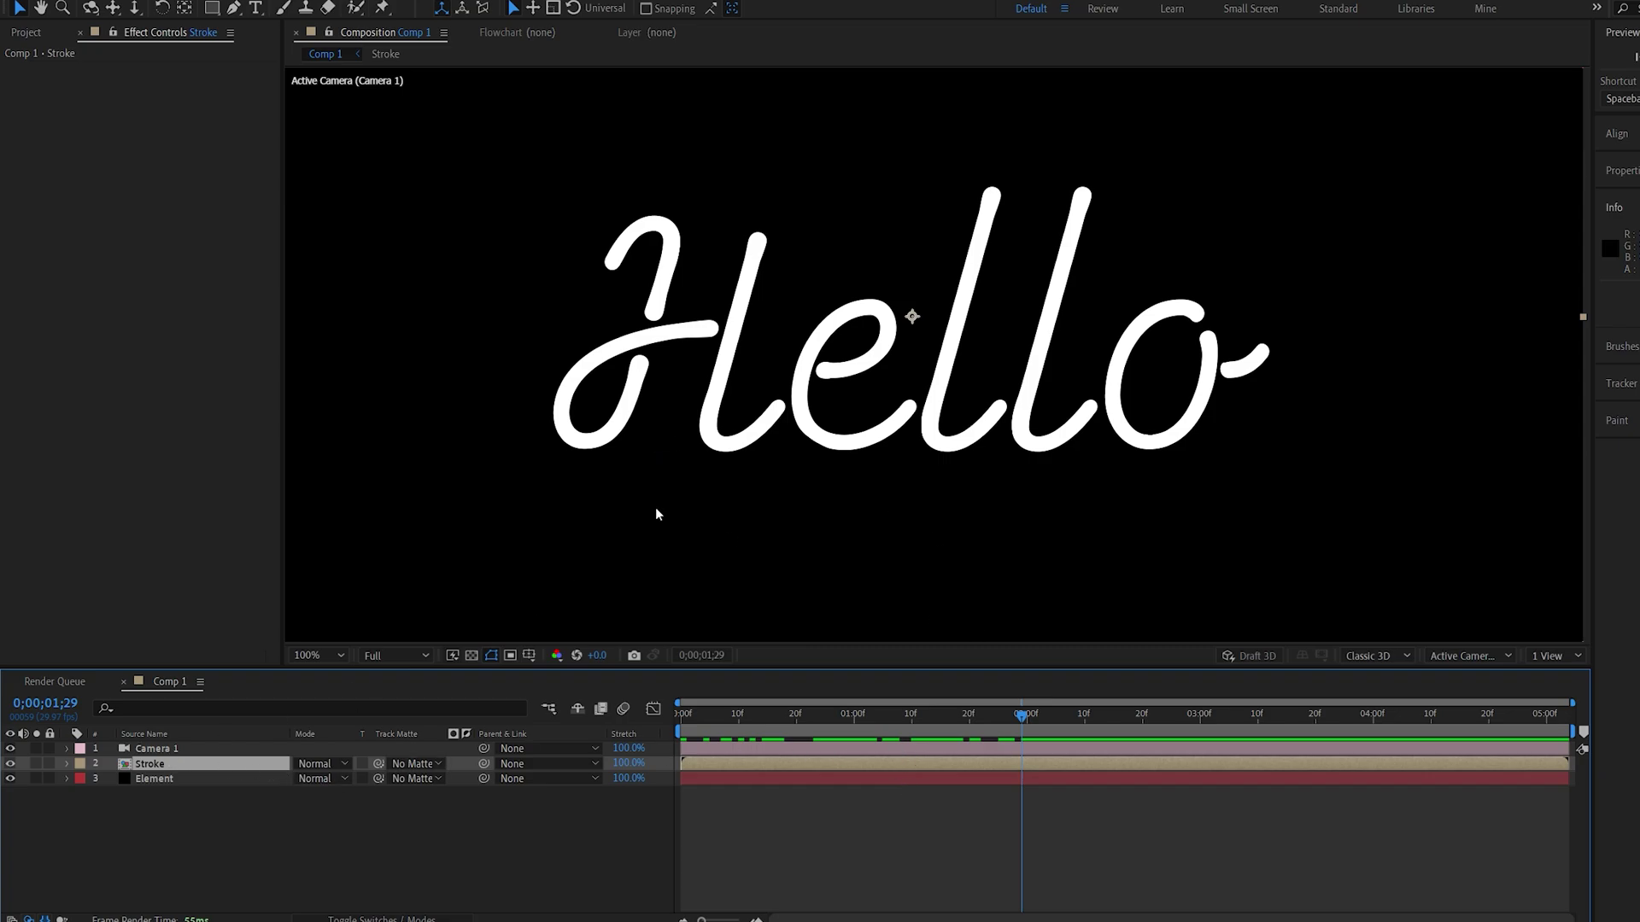
pyautogui.click(137, 0)
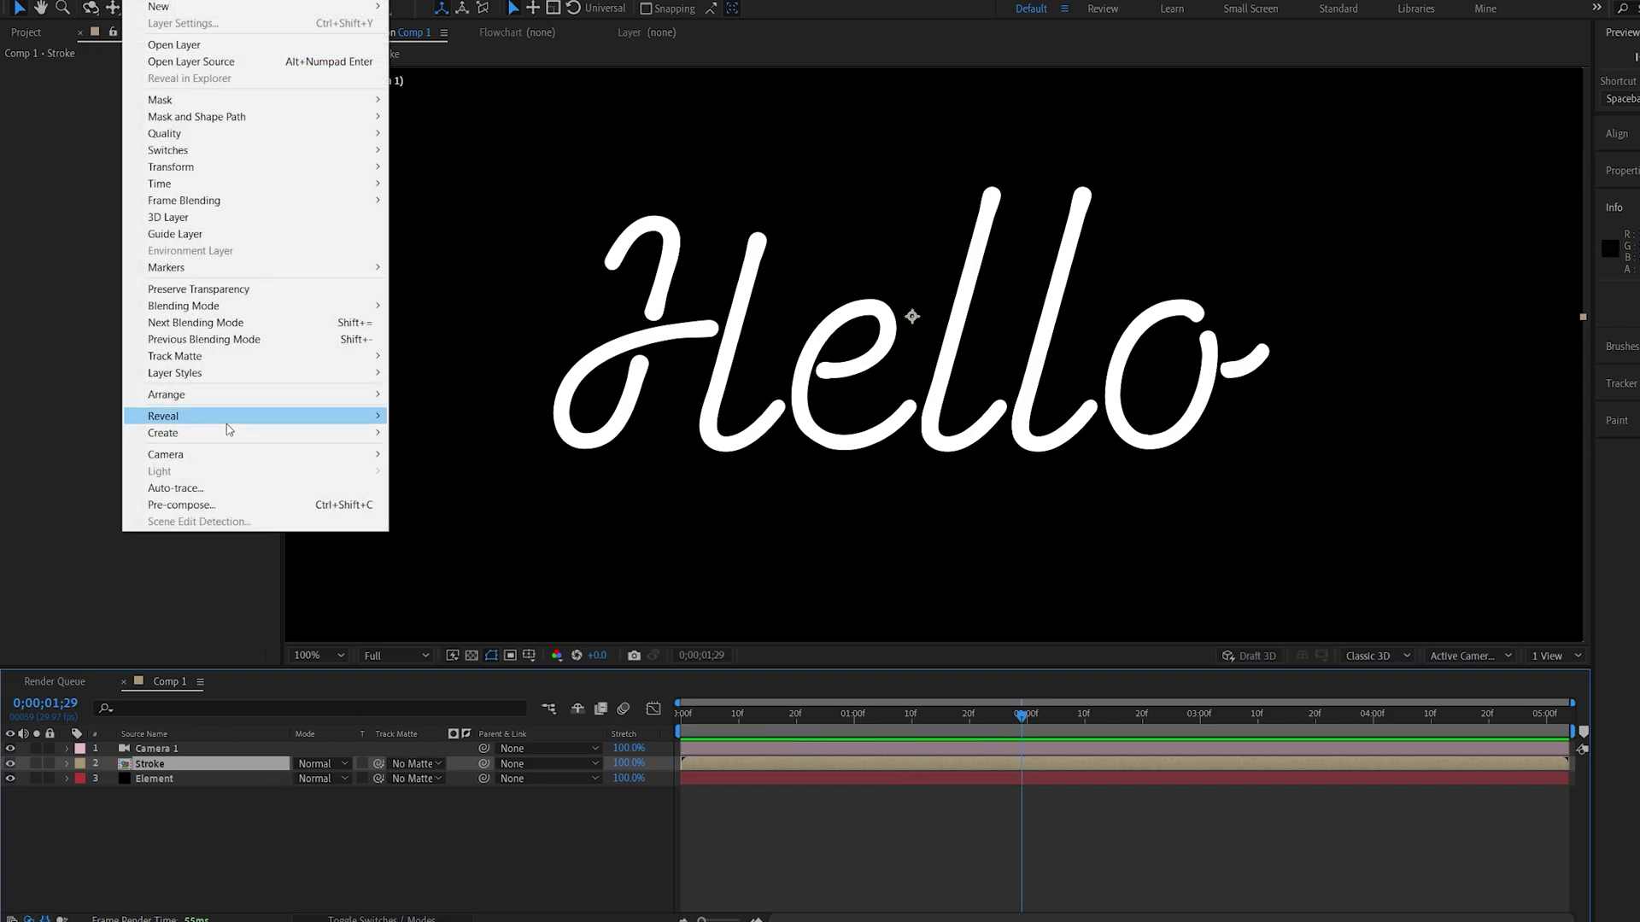
pyautogui.click(205, 482)
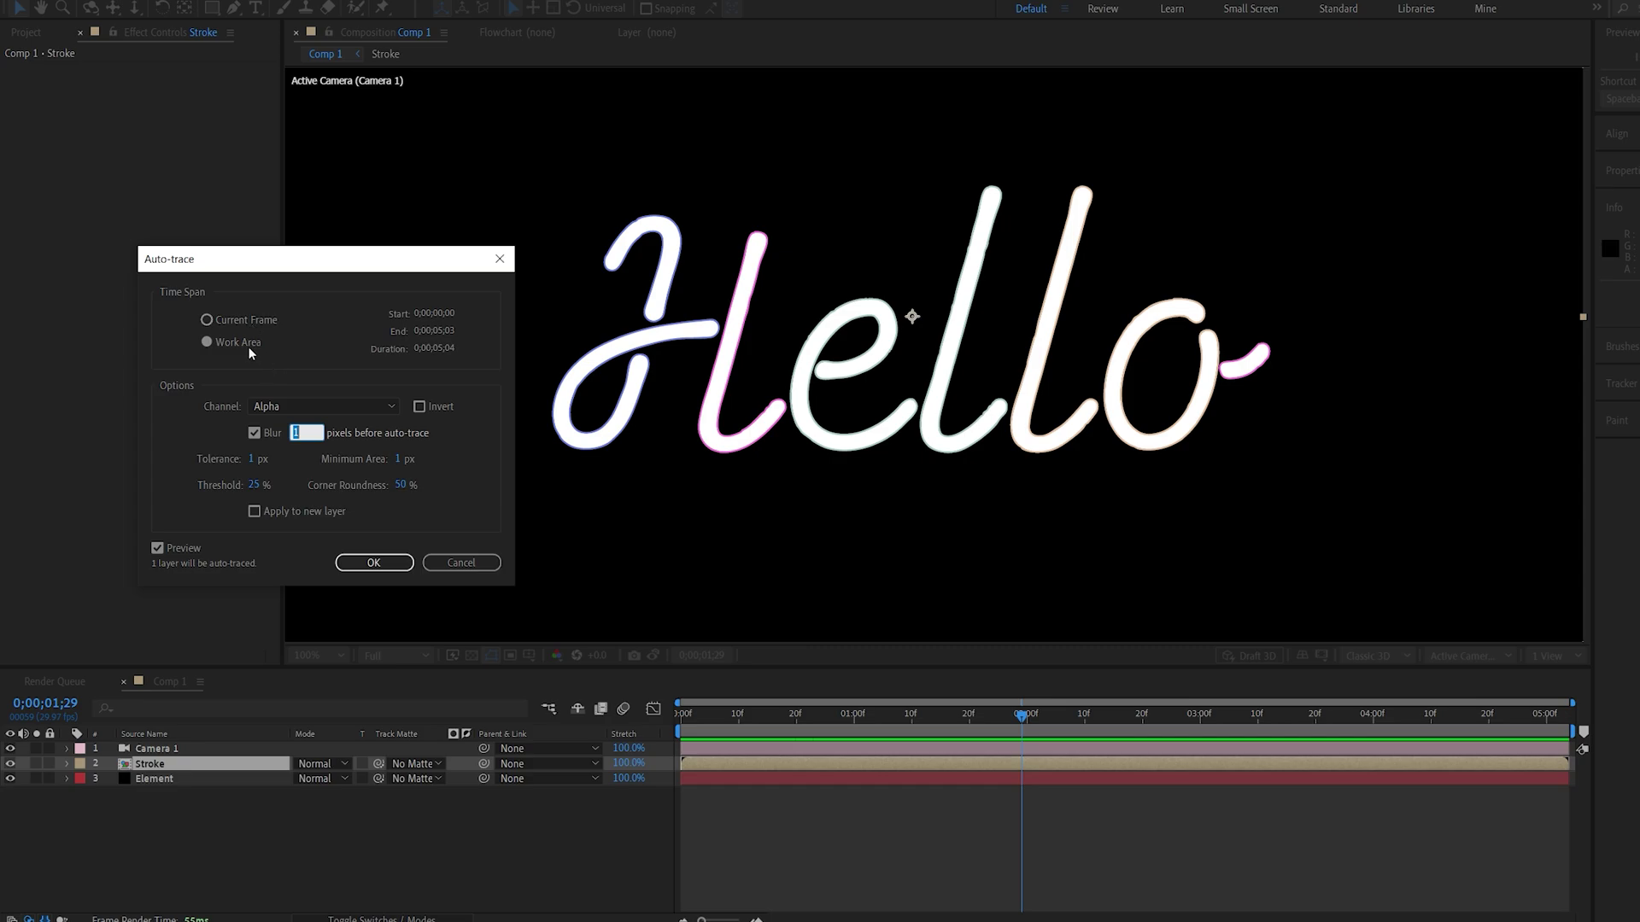
pyautogui.click(374, 563)
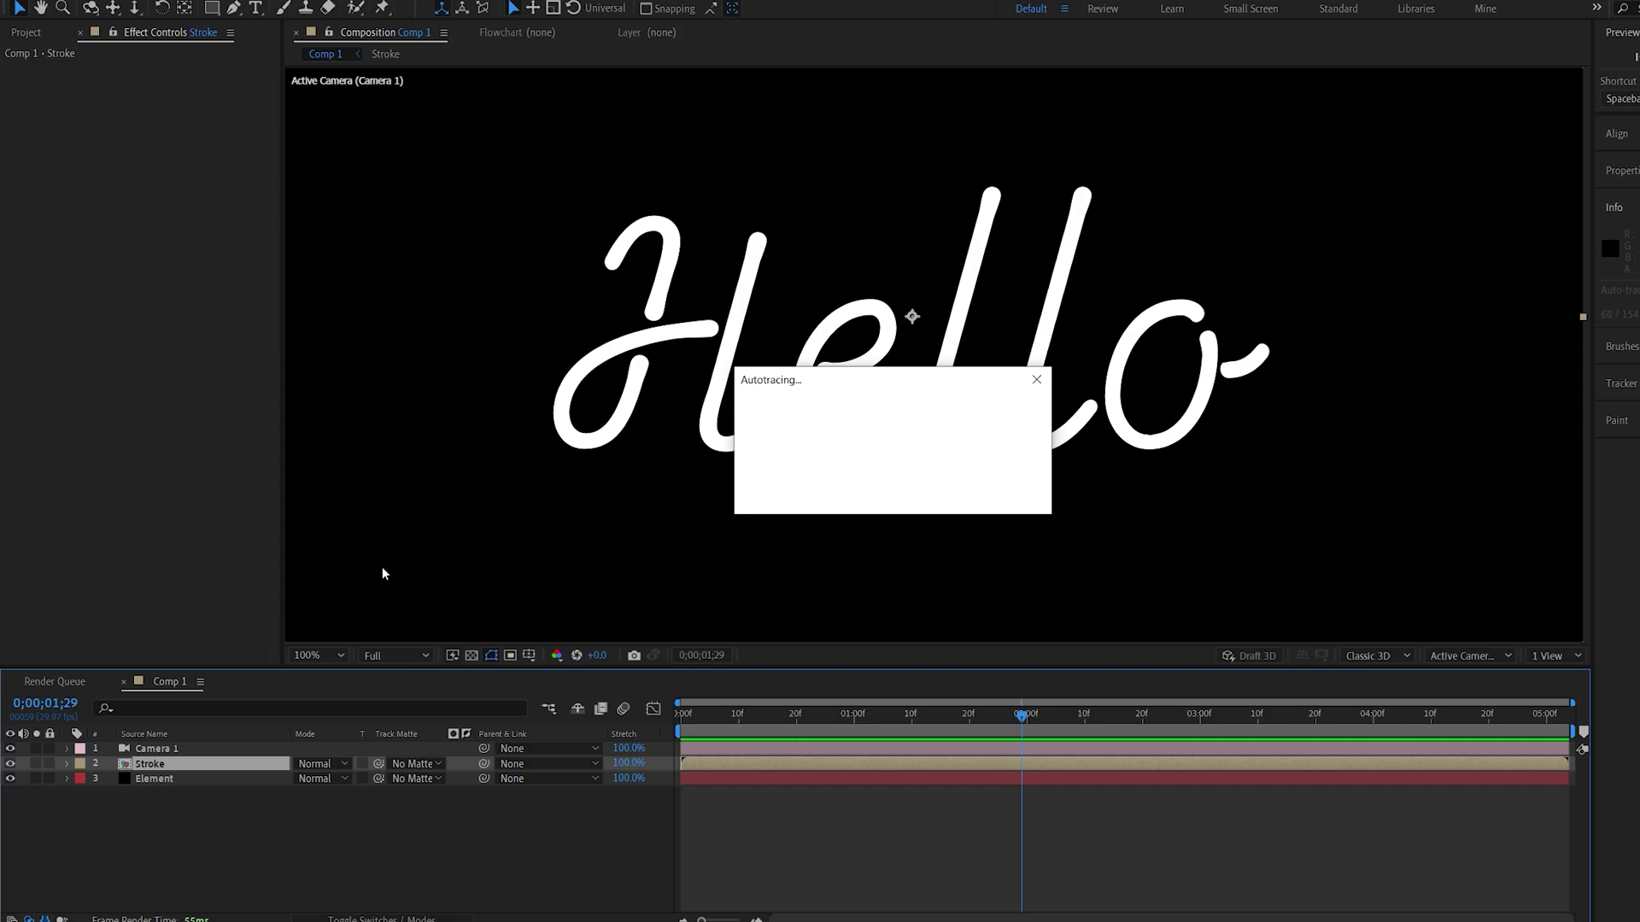
# - Reveal the Stroke layer's keyframed masks and check how the traced outlines and their keyframes begin in the first frames
pyautogui.click(699, 715)
pyautogui.moveTo(695, 719)
pyautogui.mouseDown()
pyautogui.moveTo(1139, 737)
pyautogui.moveTo(813, 719)
pyautogui.mouseUp()
pyautogui.press('u')
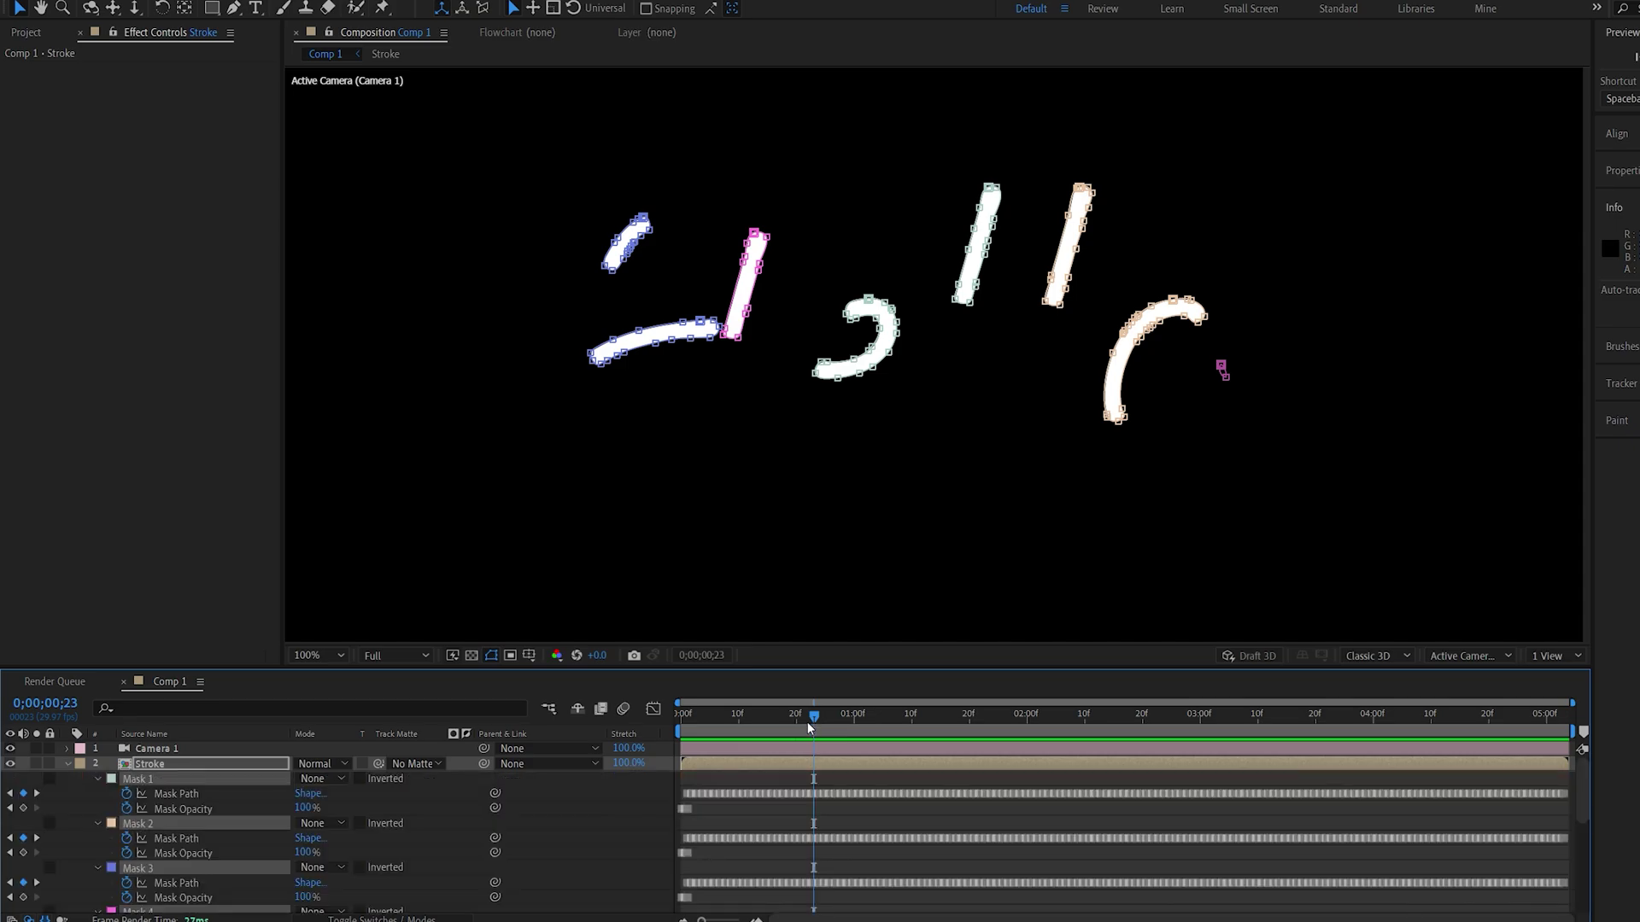
pyautogui.scroll(-5, 893, 848)
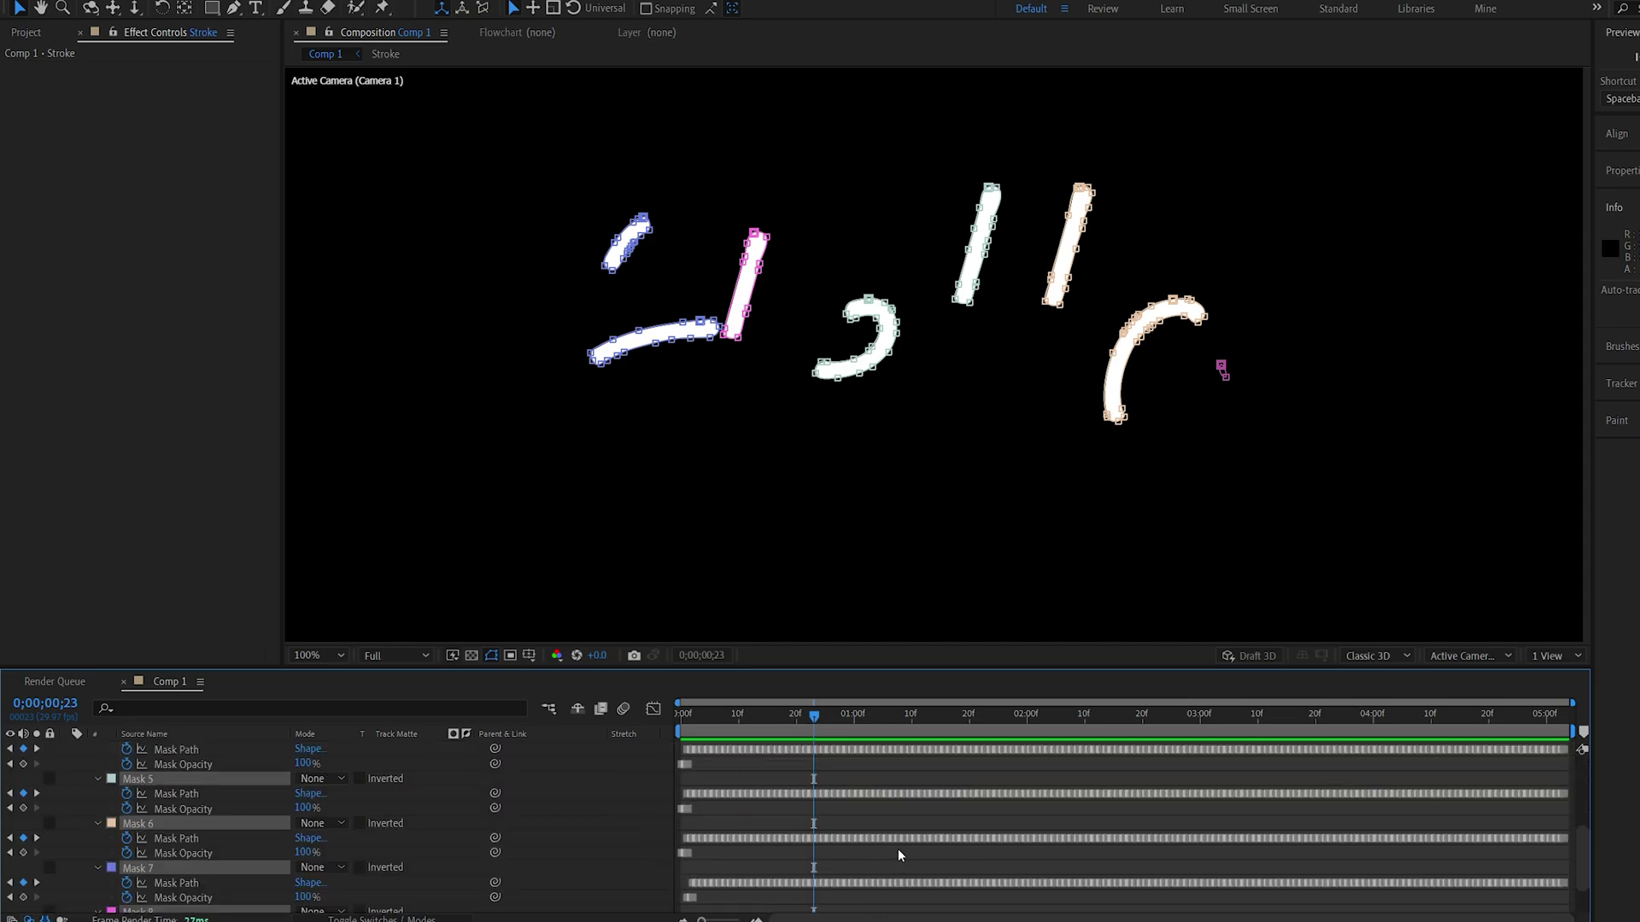
pyautogui.click(694, 714)
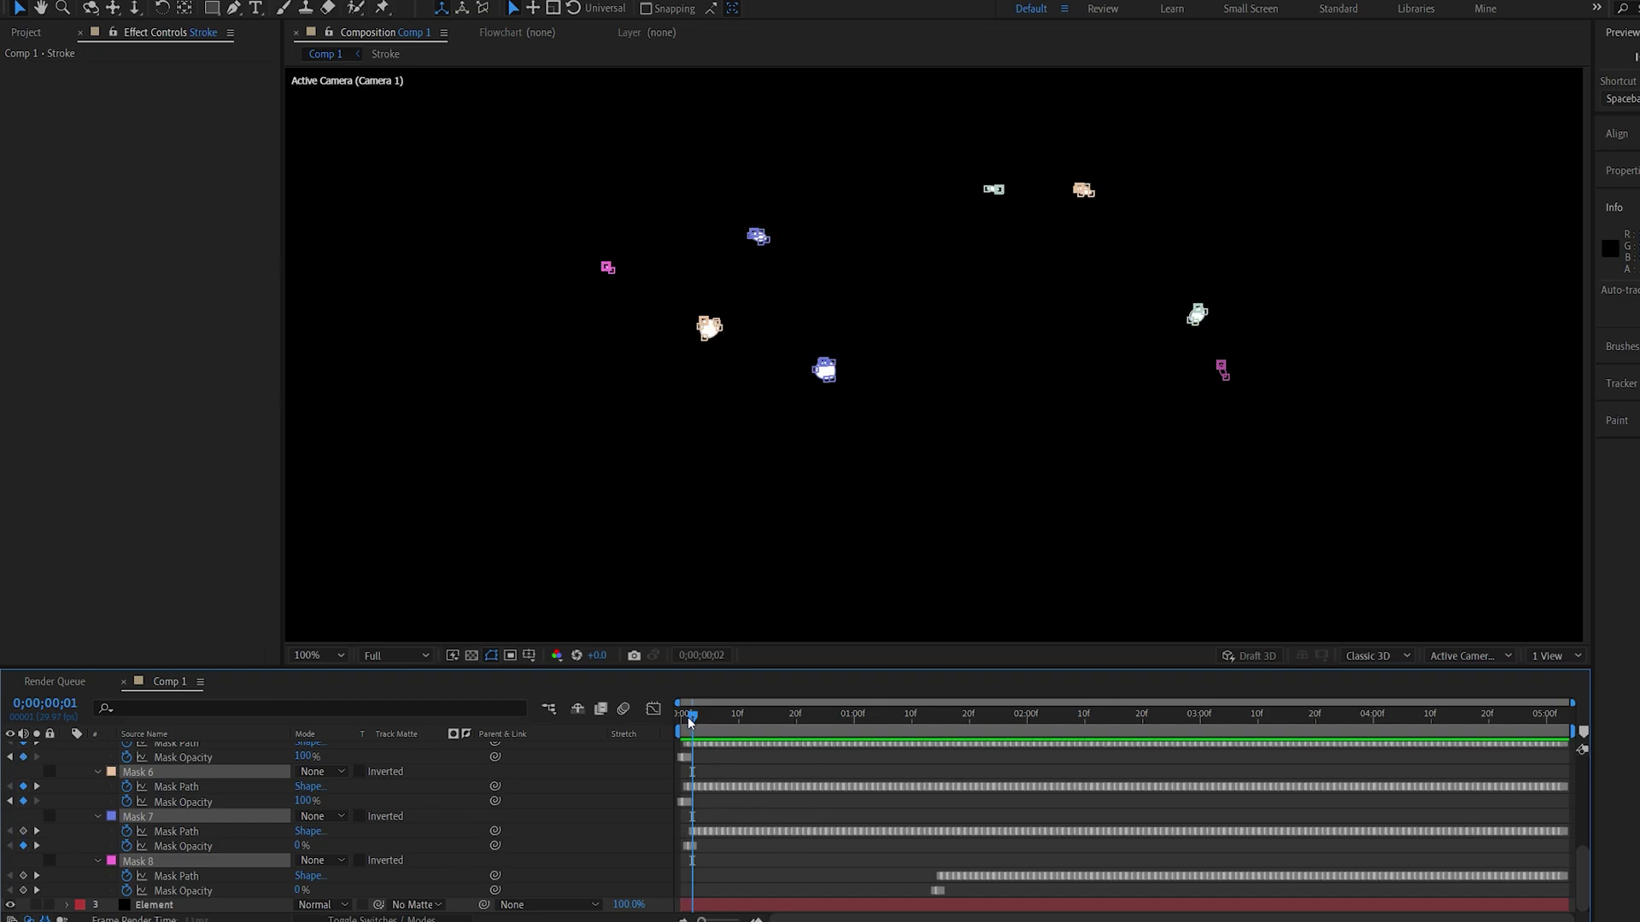
pyautogui.click(683, 715)
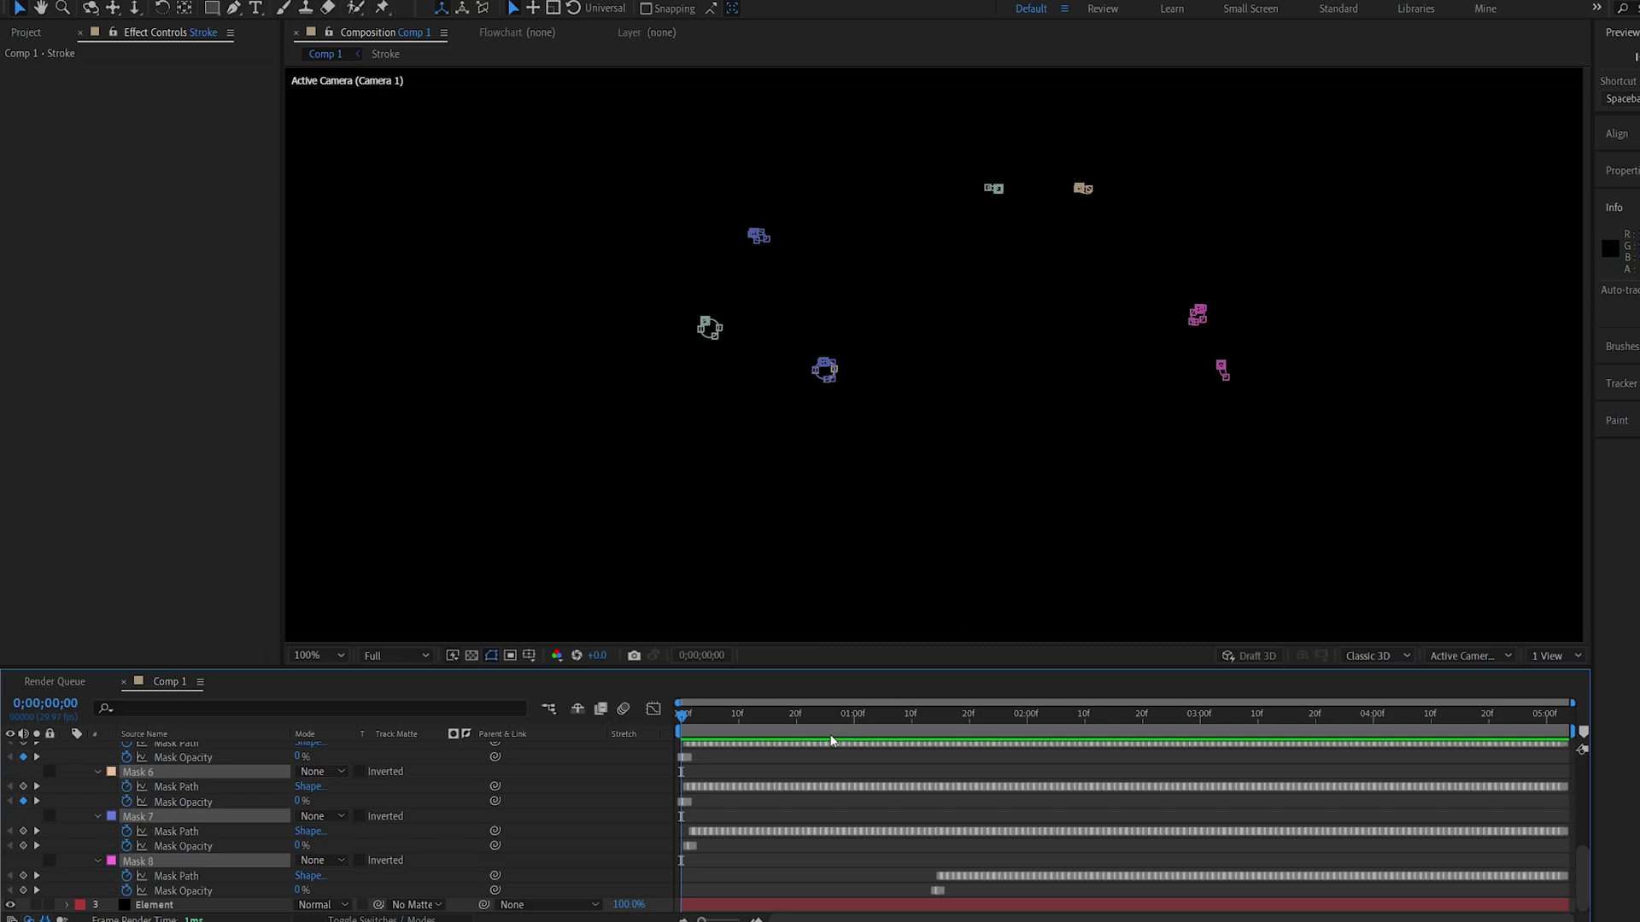
pyautogui.press('=')
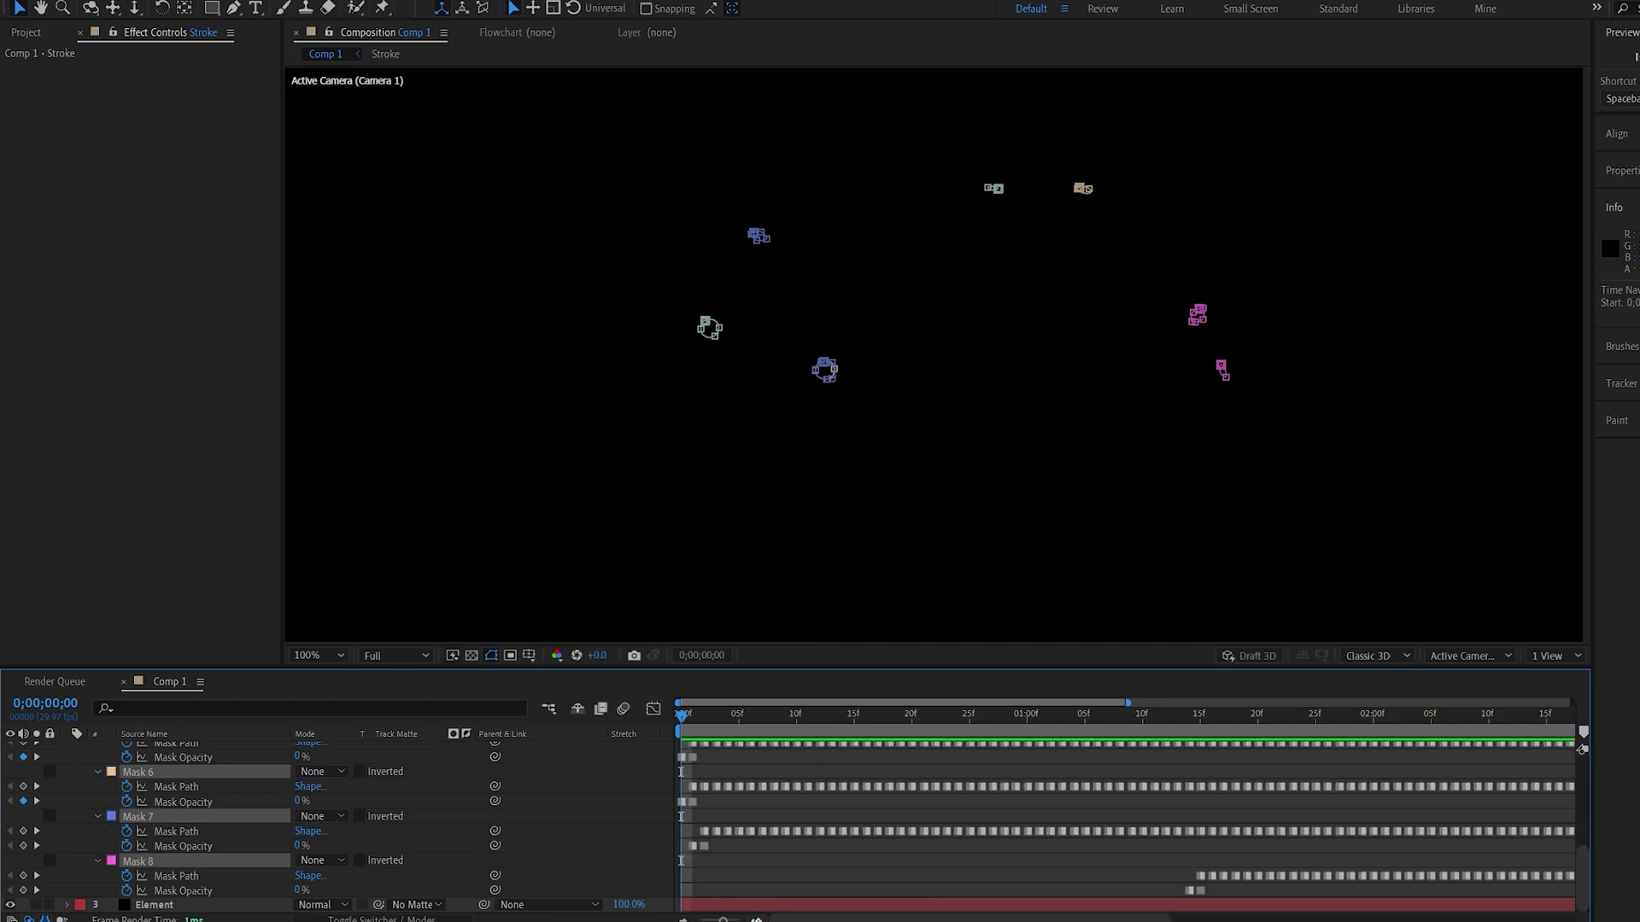
pyautogui.press('=')
# - At 0;00;00;01, move Mask 7's path straight down until it lies outside the composition frame
pyautogui.click(700, 721)
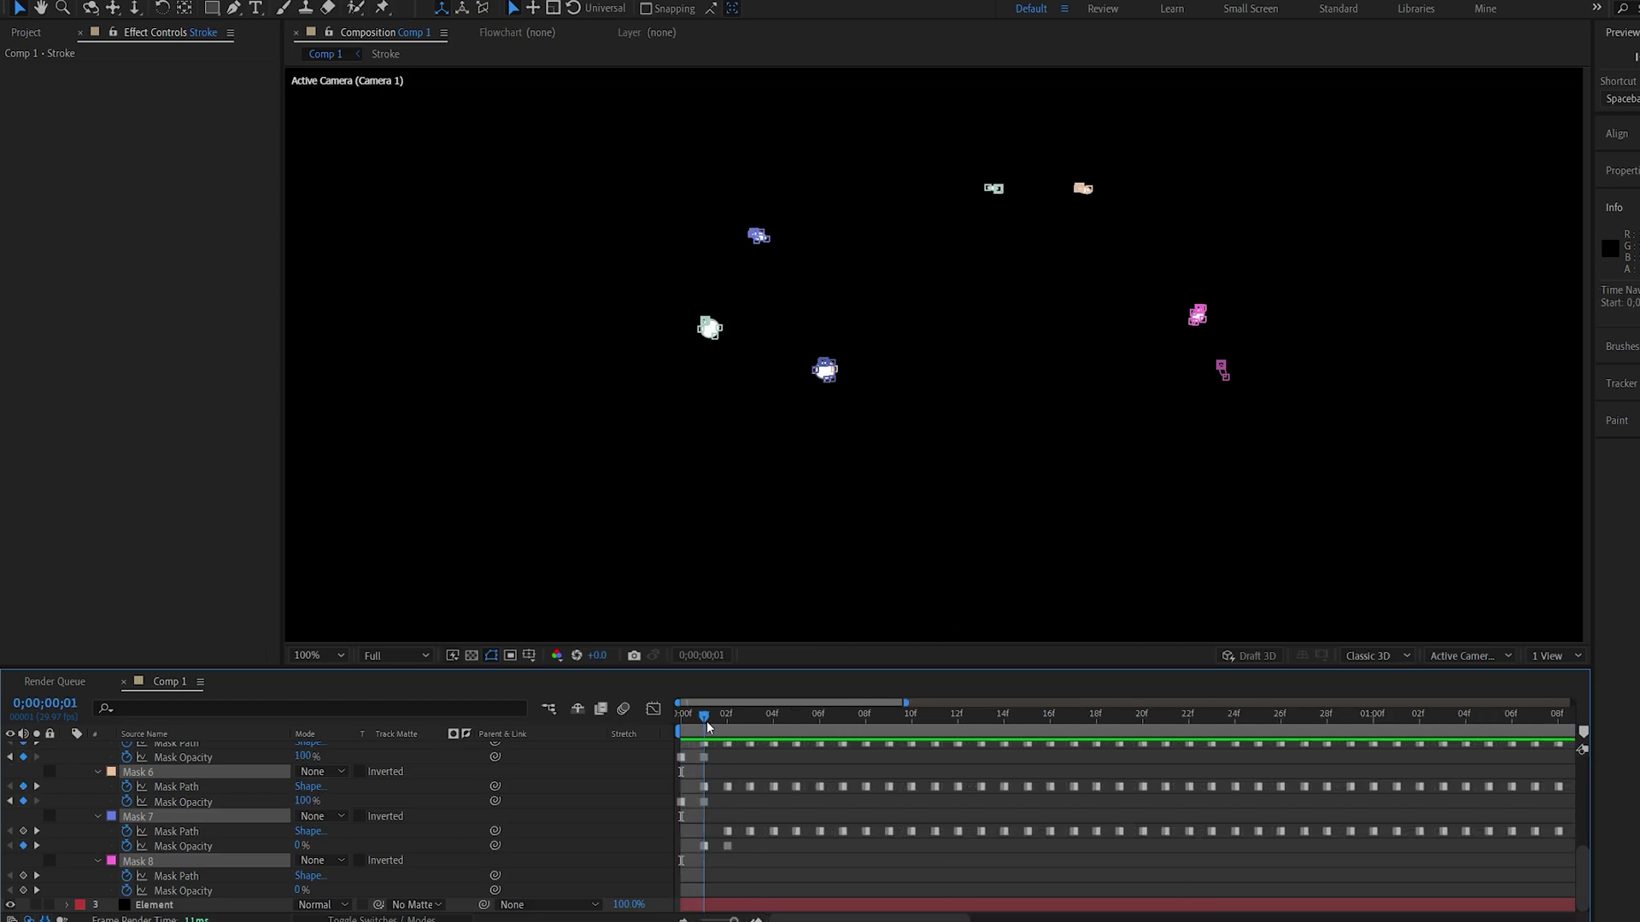
pyautogui.click(454, 840)
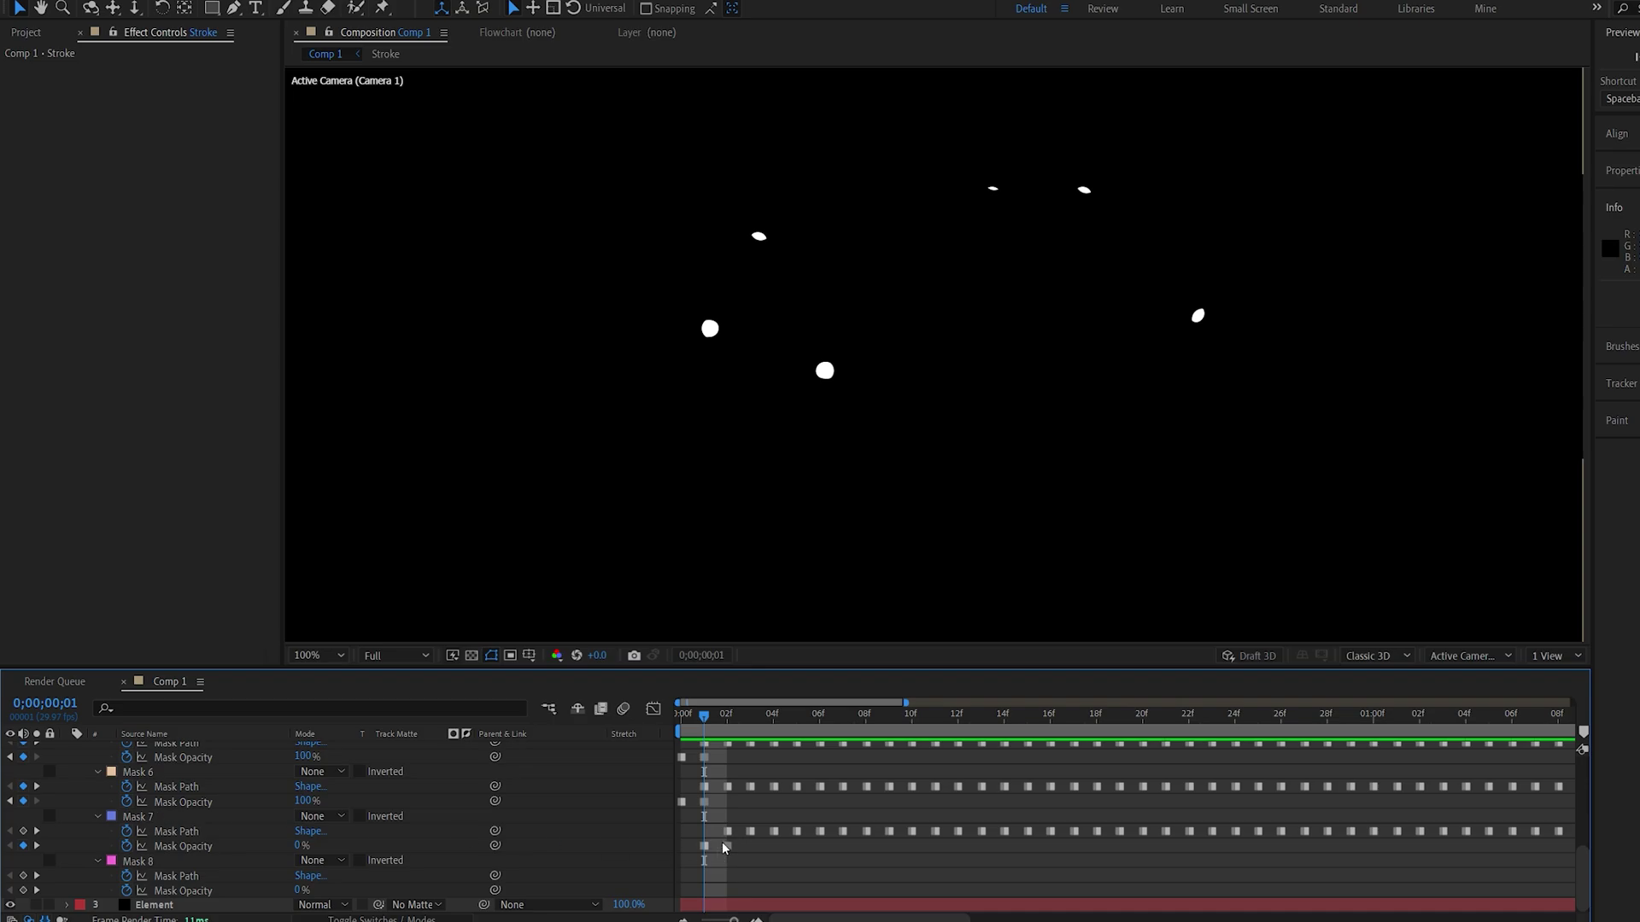
pyautogui.click(152, 818)
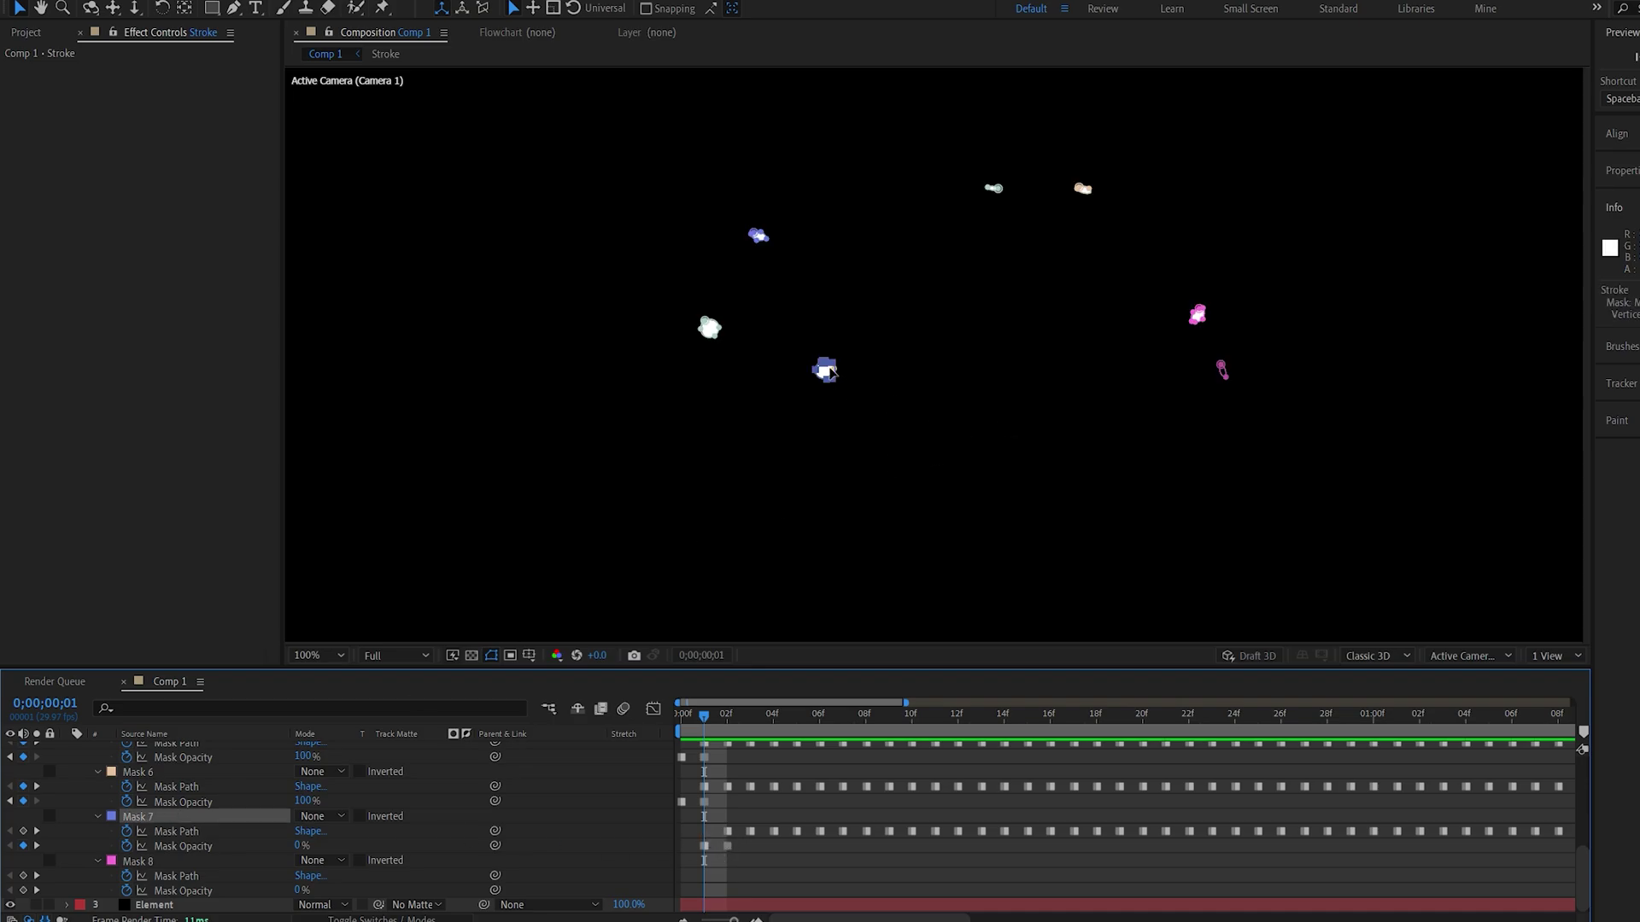
pyautogui.moveTo(824, 376); pyautogui.dragTo(816, 659)
pyautogui.scroll(1, 837, 600)
pyautogui.moveTo(839, 597); pyautogui.dragTo(845, 317)
pyautogui.scroll(-2, 843, 328)
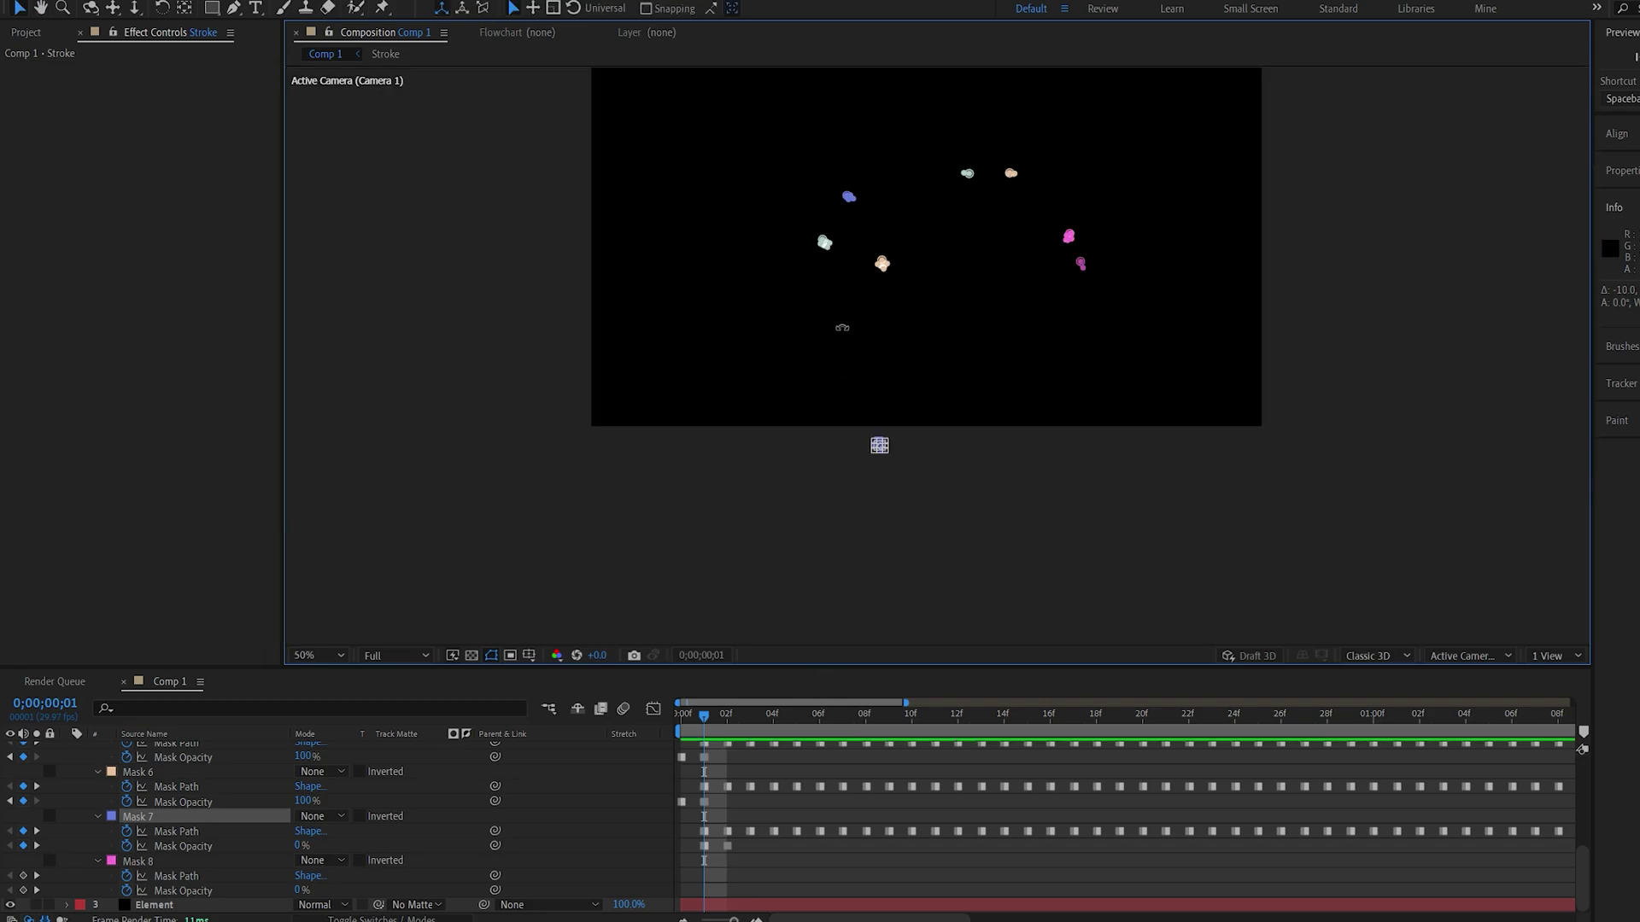
pyautogui.scroll(1, 872, 431)
pyautogui.scroll(3, 801, 378)
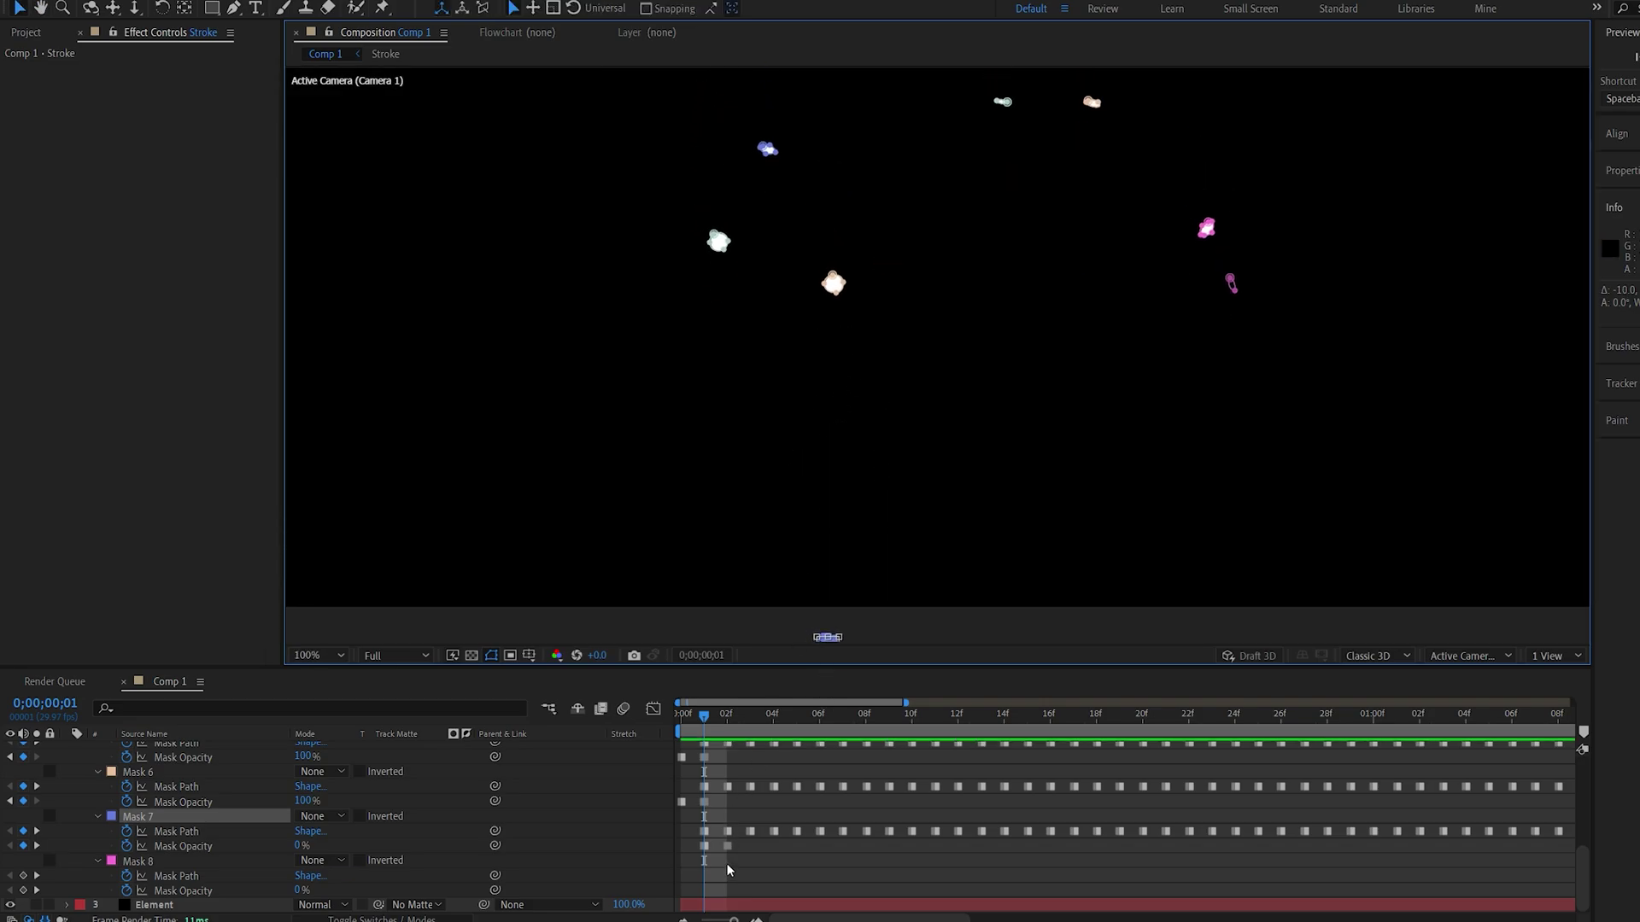
pyautogui.moveTo(826, 306); pyautogui.dragTo(794, 387)
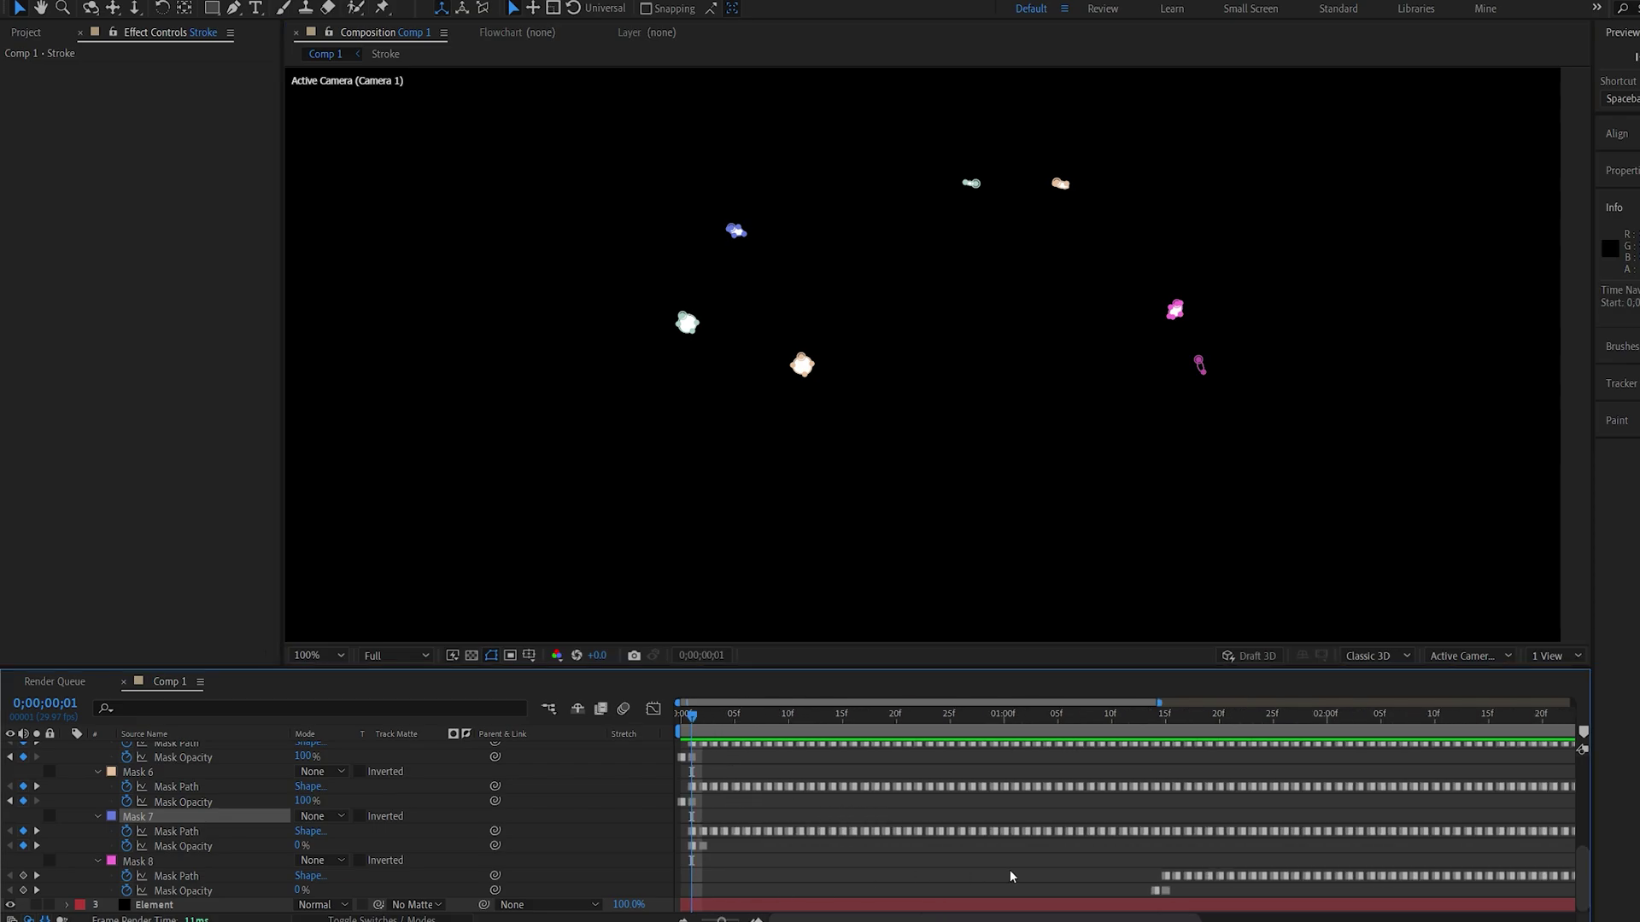
# - At 0;00;01;14, move Mask 8's path sideways past the right edge of the composition frame, and collapse the layer's properties
pyautogui.click(1167, 720)
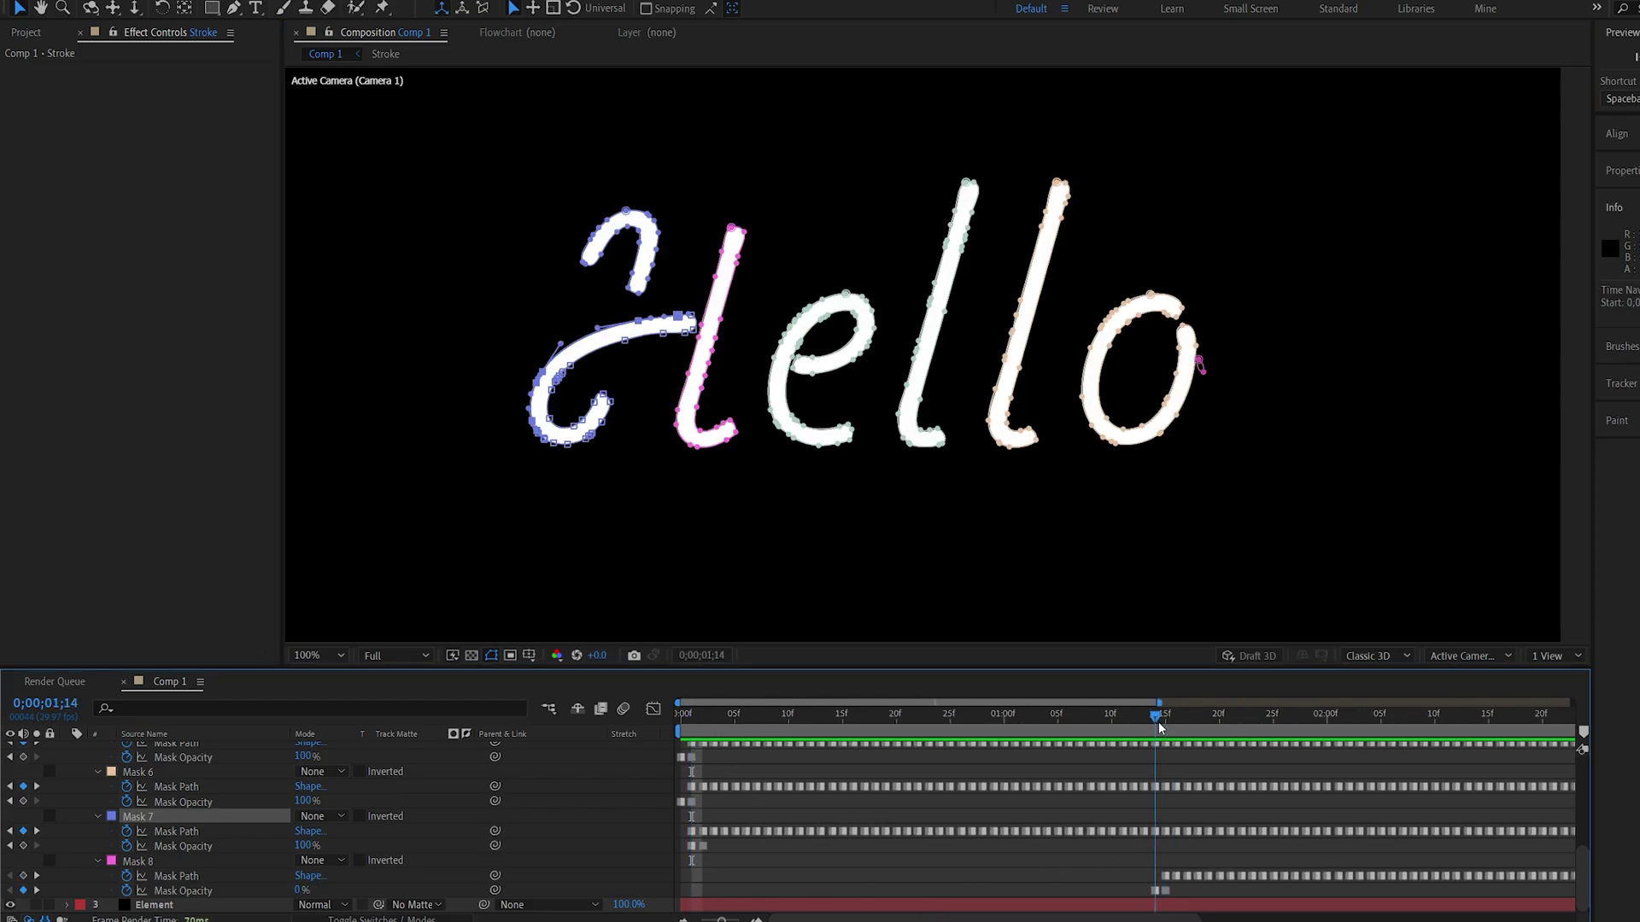
pyautogui.moveTo(1122, 500); pyautogui.dragTo(1073, 498)
pyautogui.click(148, 868)
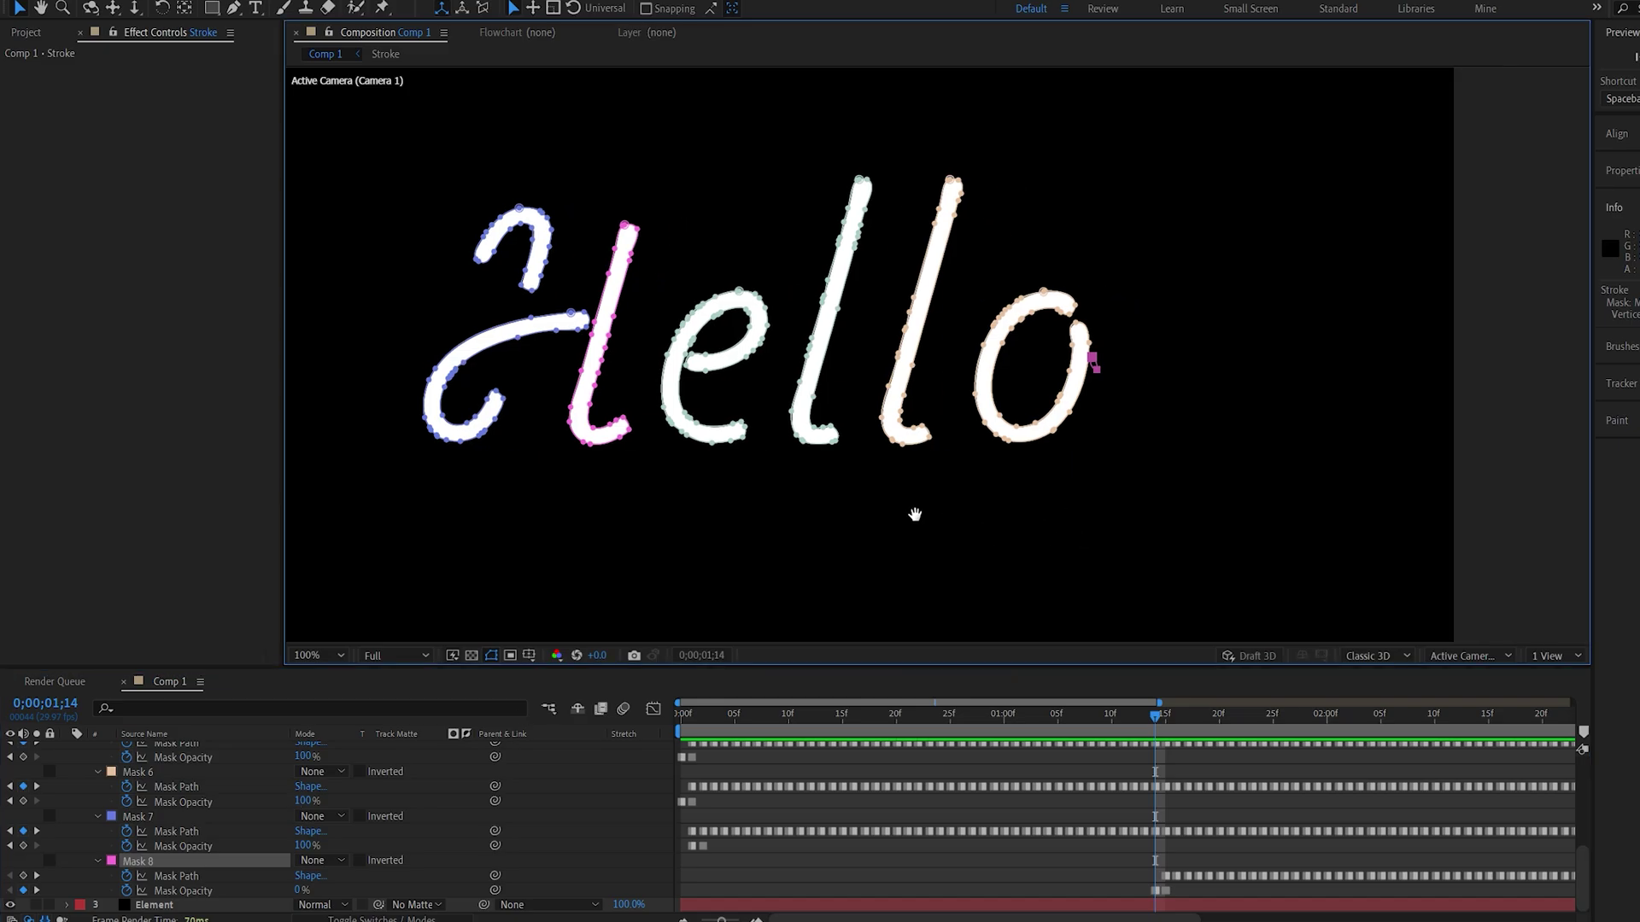
pyautogui.scroll(2, 944, 428)
pyautogui.moveTo(850, 395); pyautogui.dragTo(1589, 415)
pyautogui.moveTo(1264, 434); pyautogui.dragTo(953, 426)
pyautogui.moveTo(1279, 404); pyautogui.dragTo(1283, 404)
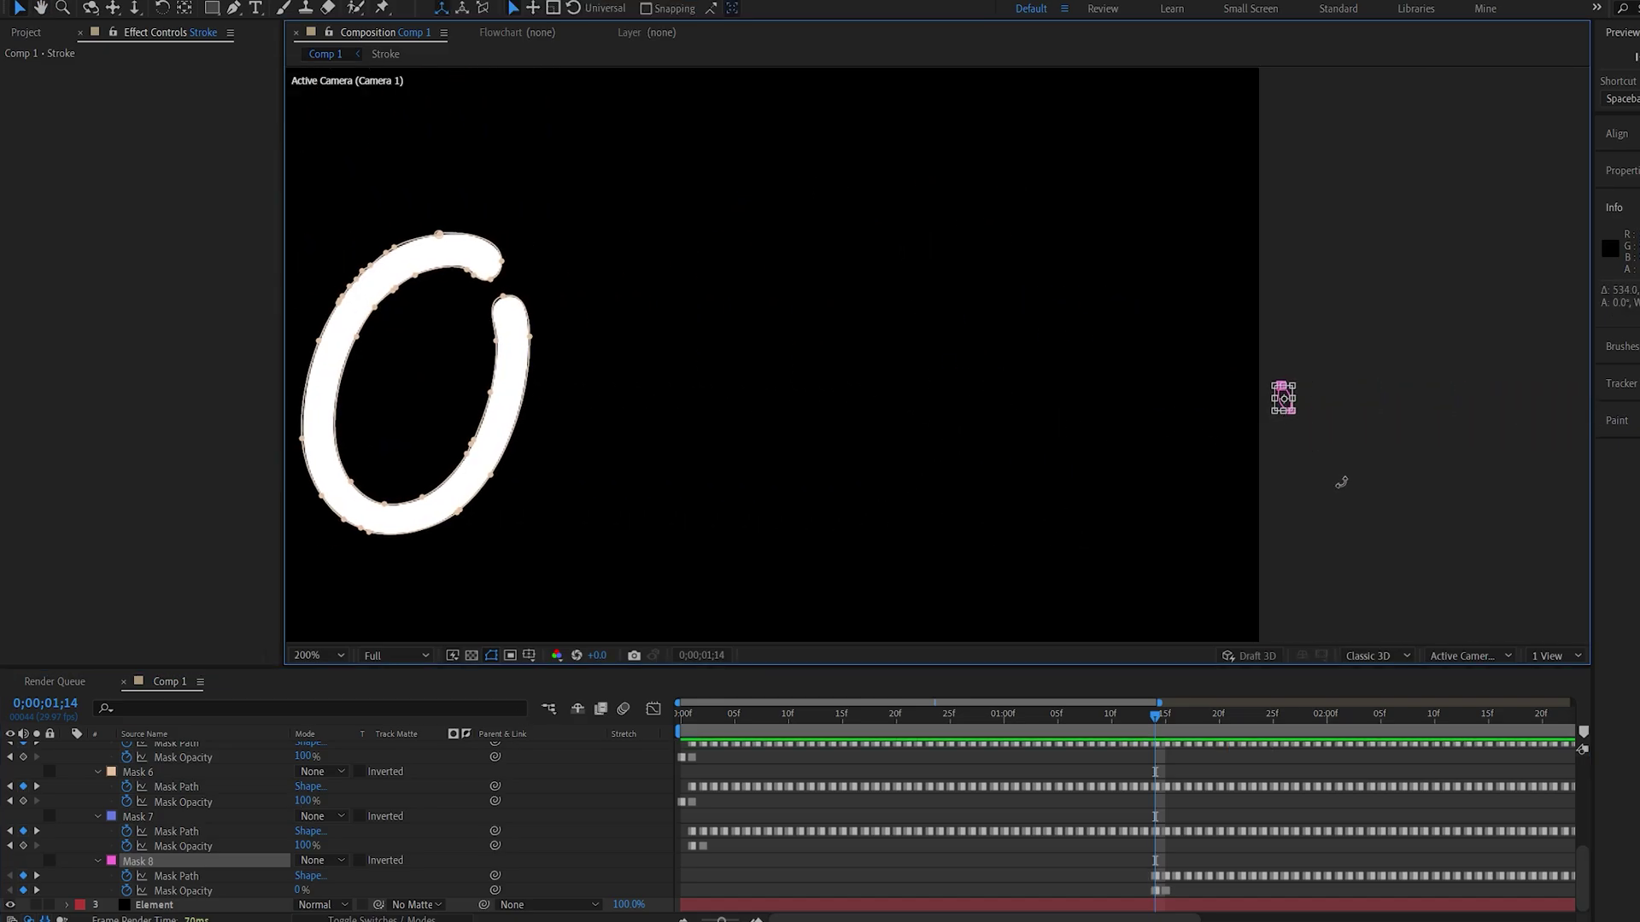
pyautogui.click(753, 870)
pyautogui.press('-')
pyautogui.press('-')
pyautogui.scroll(8, 74, 791)
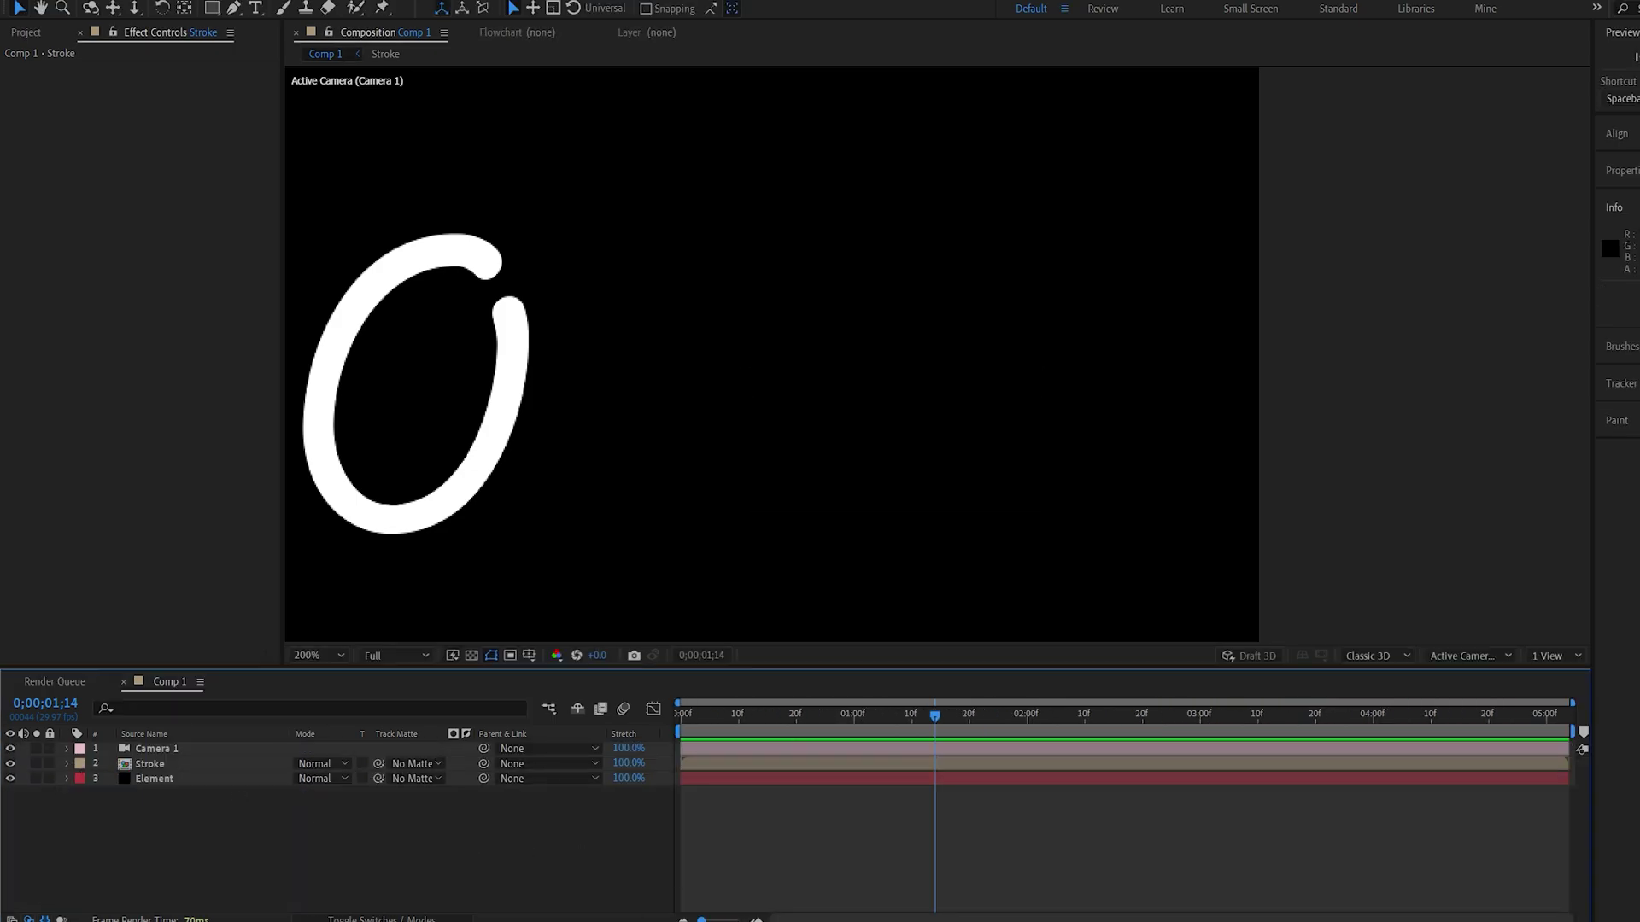
# - Hide the Stroke layer in Comp 1
pyautogui.moveTo(658, 553); pyautogui.dragTo(1079, 557)
pyautogui.moveTo(929, 527)
pyautogui.mouseDown()
pyautogui.moveTo(1001, 561)
pyautogui.moveTo(915, 549)
pyautogui.mouseUp()
pyautogui.scroll(-1, 1001, 560)
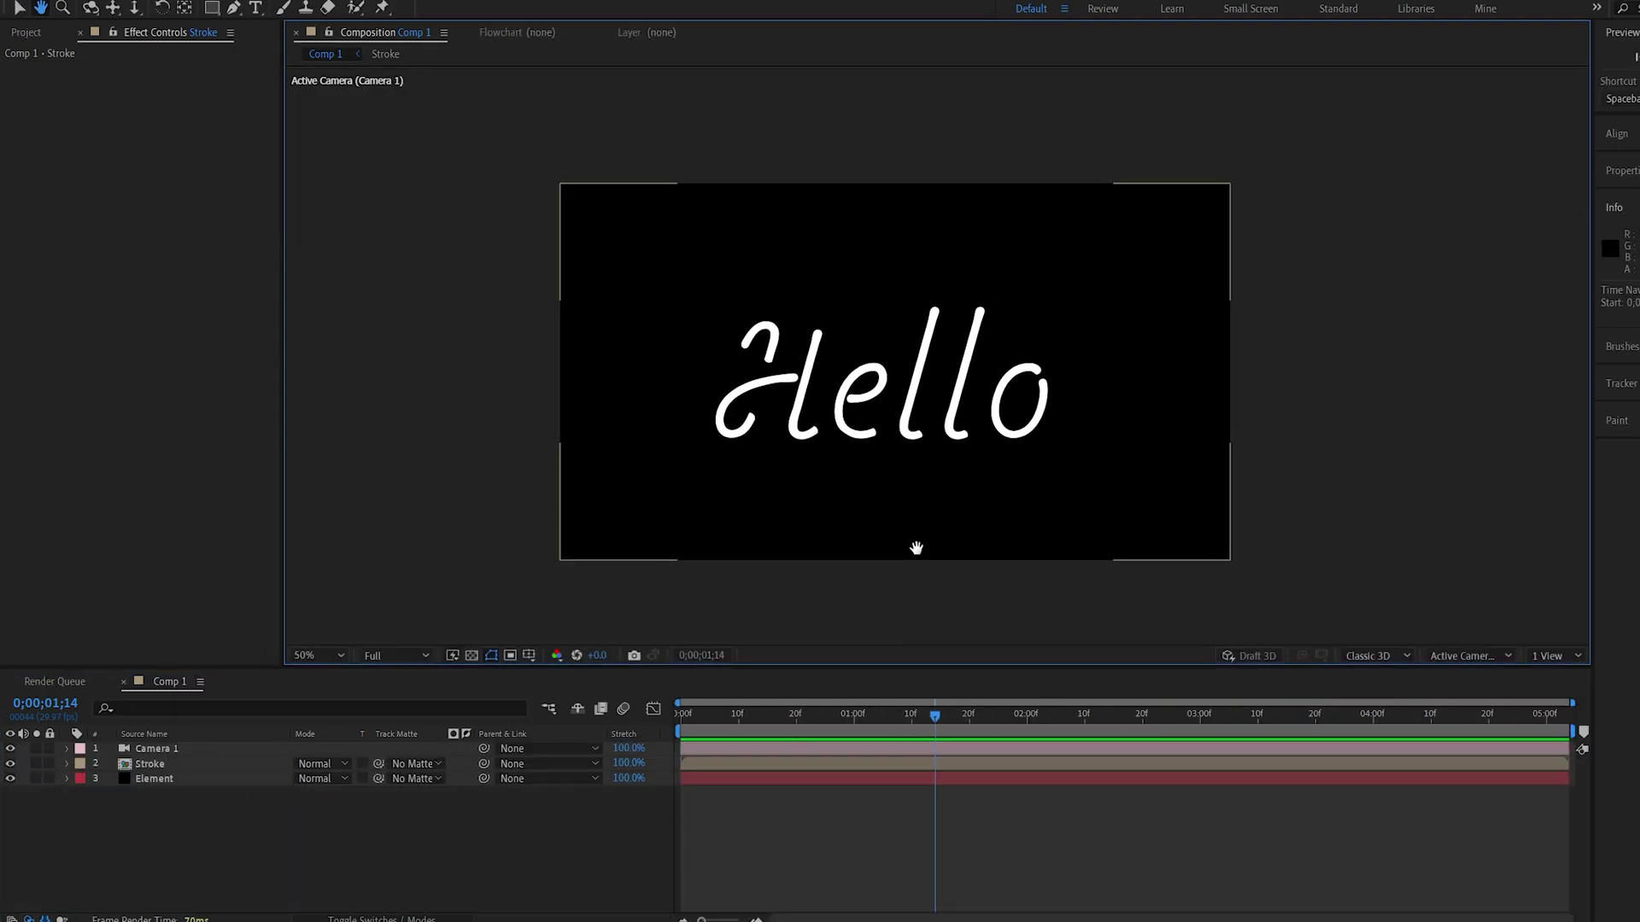
pyautogui.click(248, 830)
pyautogui.click(158, 778)
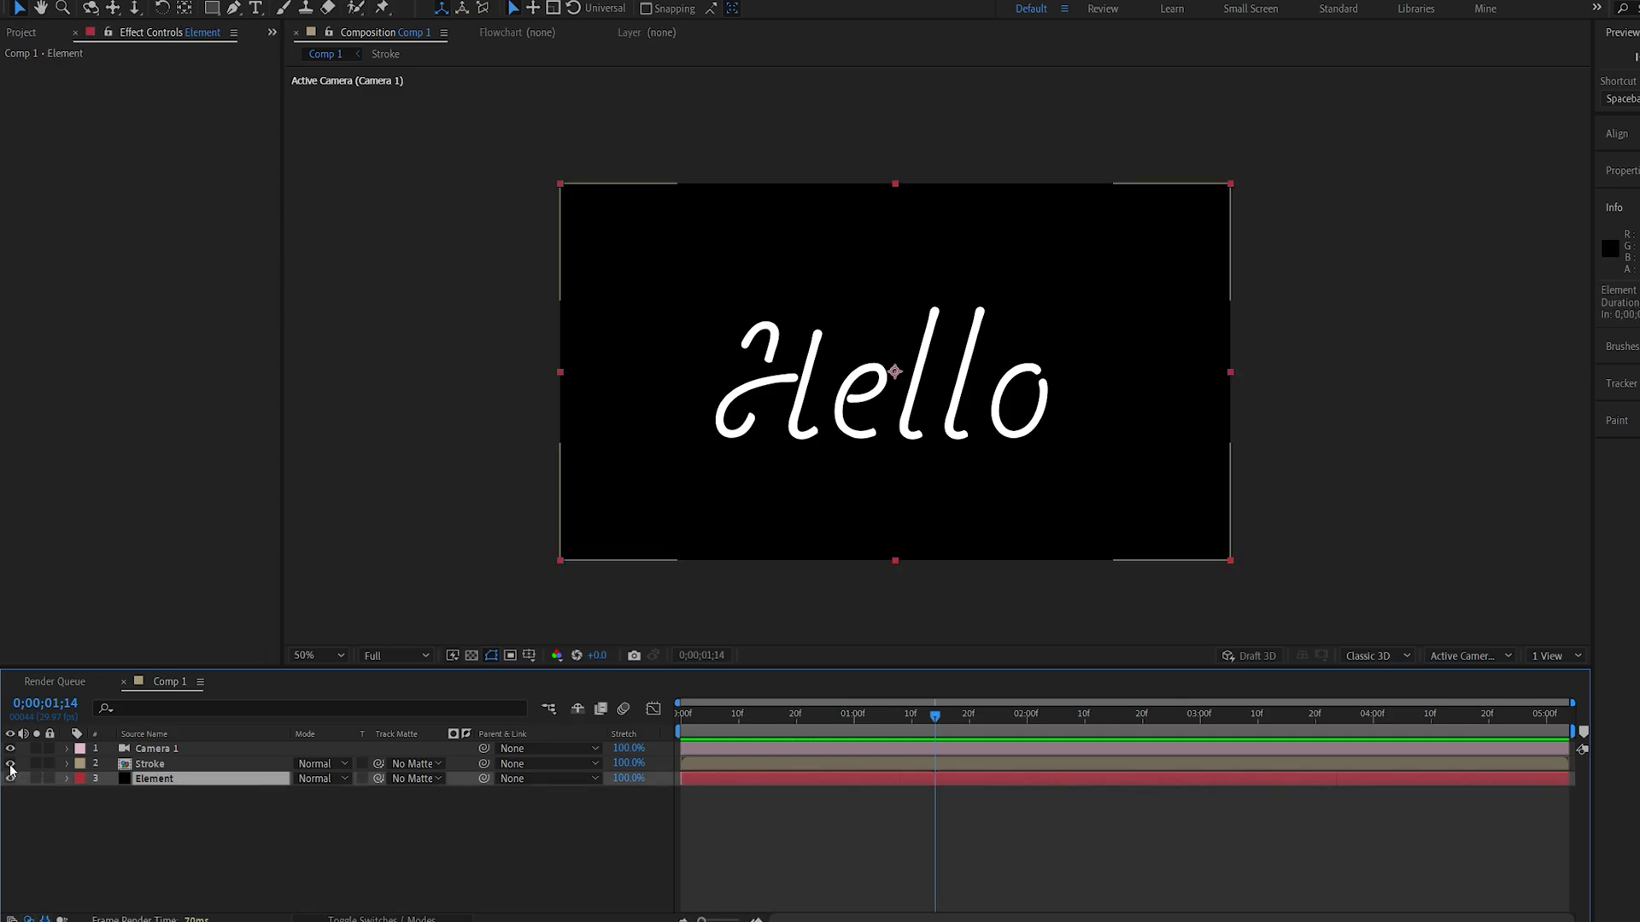
pyautogui.click(11, 764)
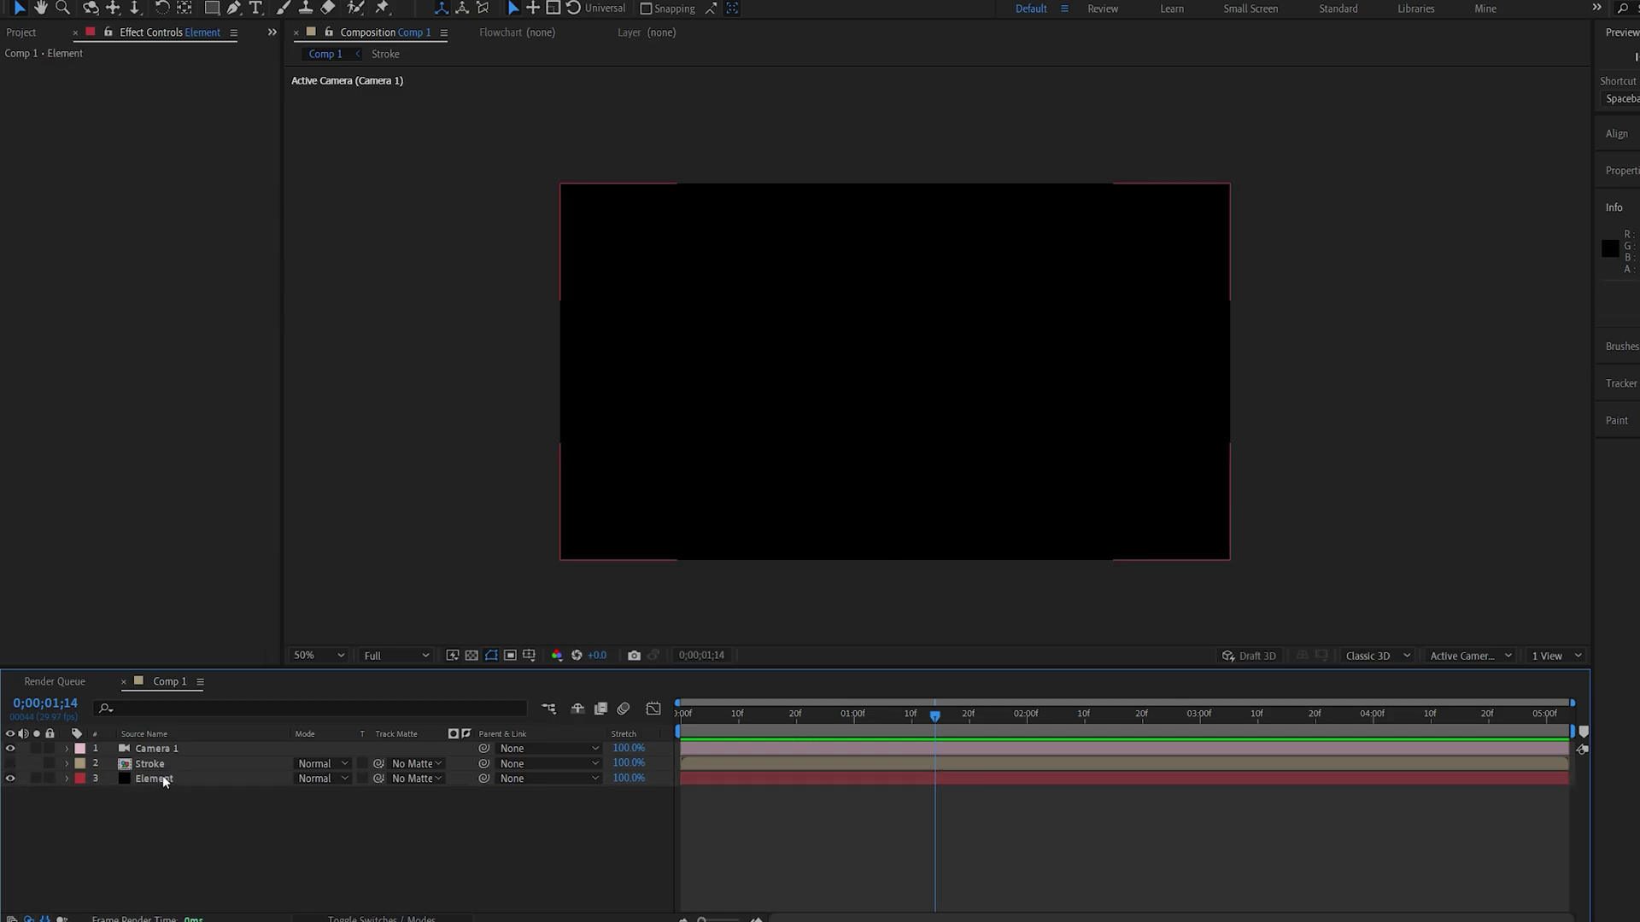
# - Apply the Element effect to the Element solid
pyautogui.click(162, 776)
pyautogui.hotkey('ctrl', 'space')
pyautogui.write('el')
pyautogui.click(93, 758)
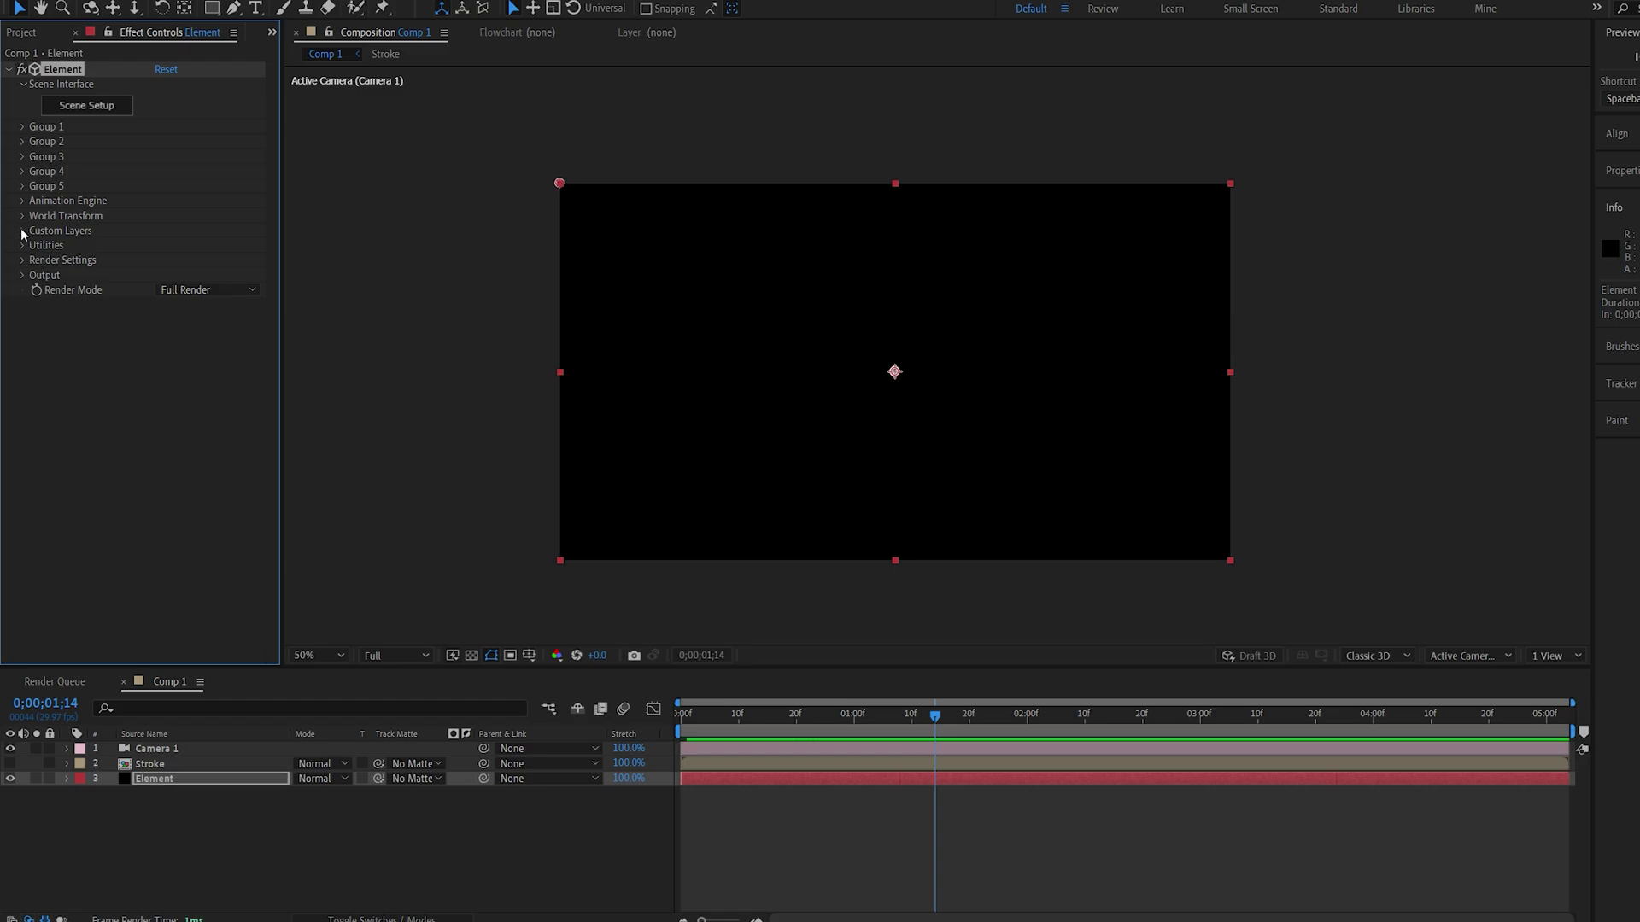
# - Assign the Stroke layer as Path Layer 1 under Custom Text and Masks, and set its source option to Masks
pyautogui.click(22, 230)
pyautogui.click(37, 245)
pyautogui.click(171, 260)
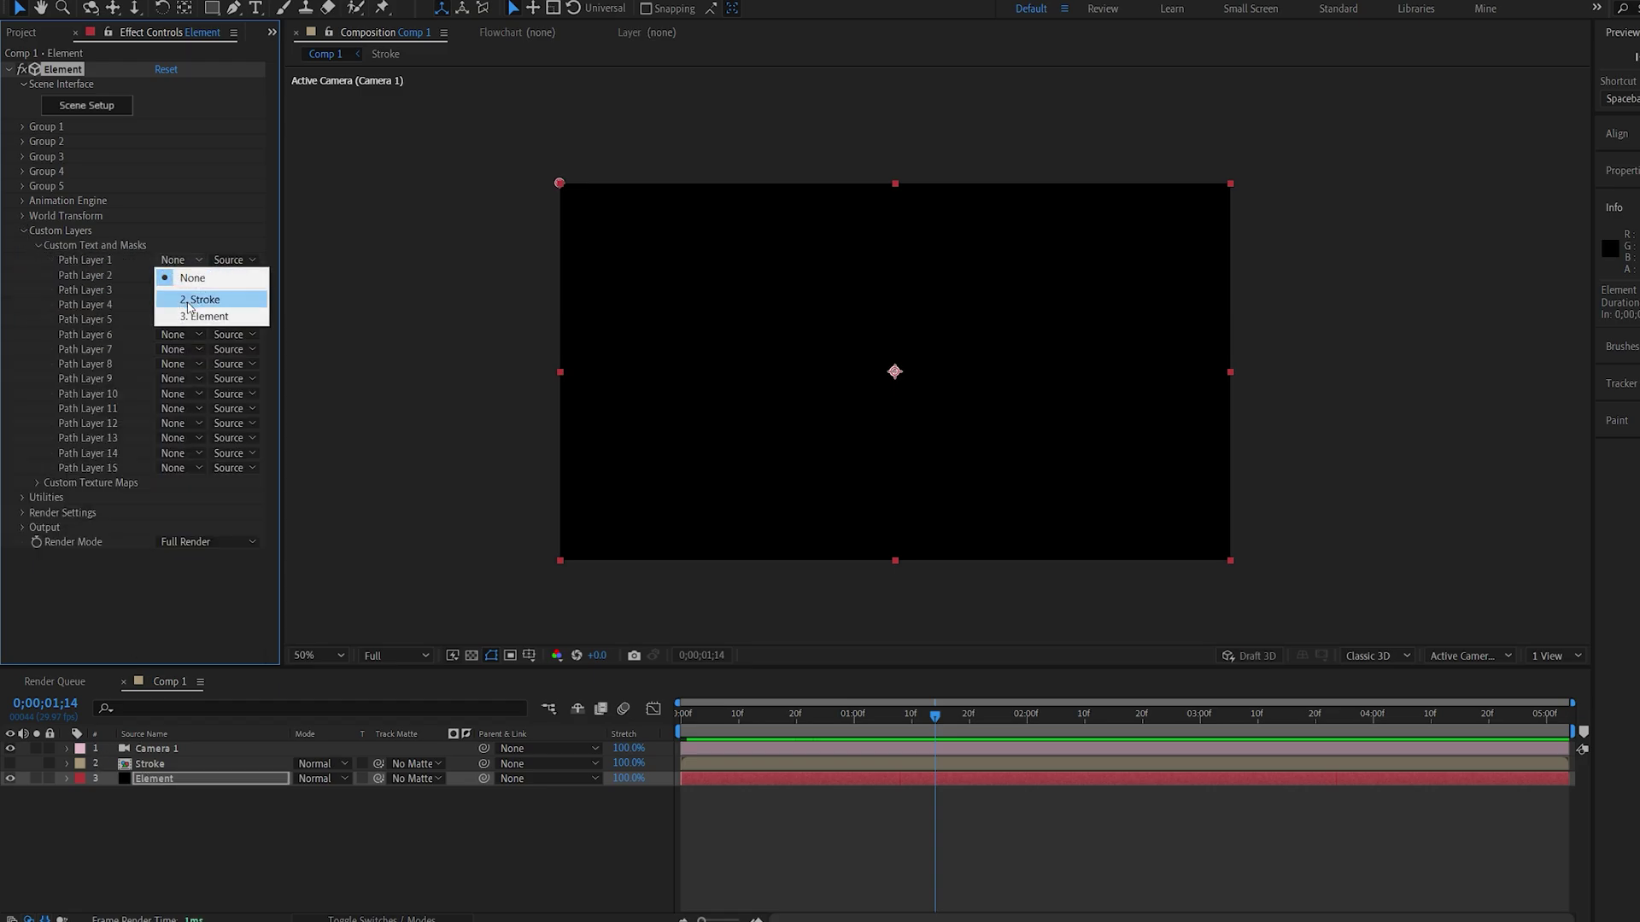
pyautogui.click(189, 299)
pyautogui.click(230, 260)
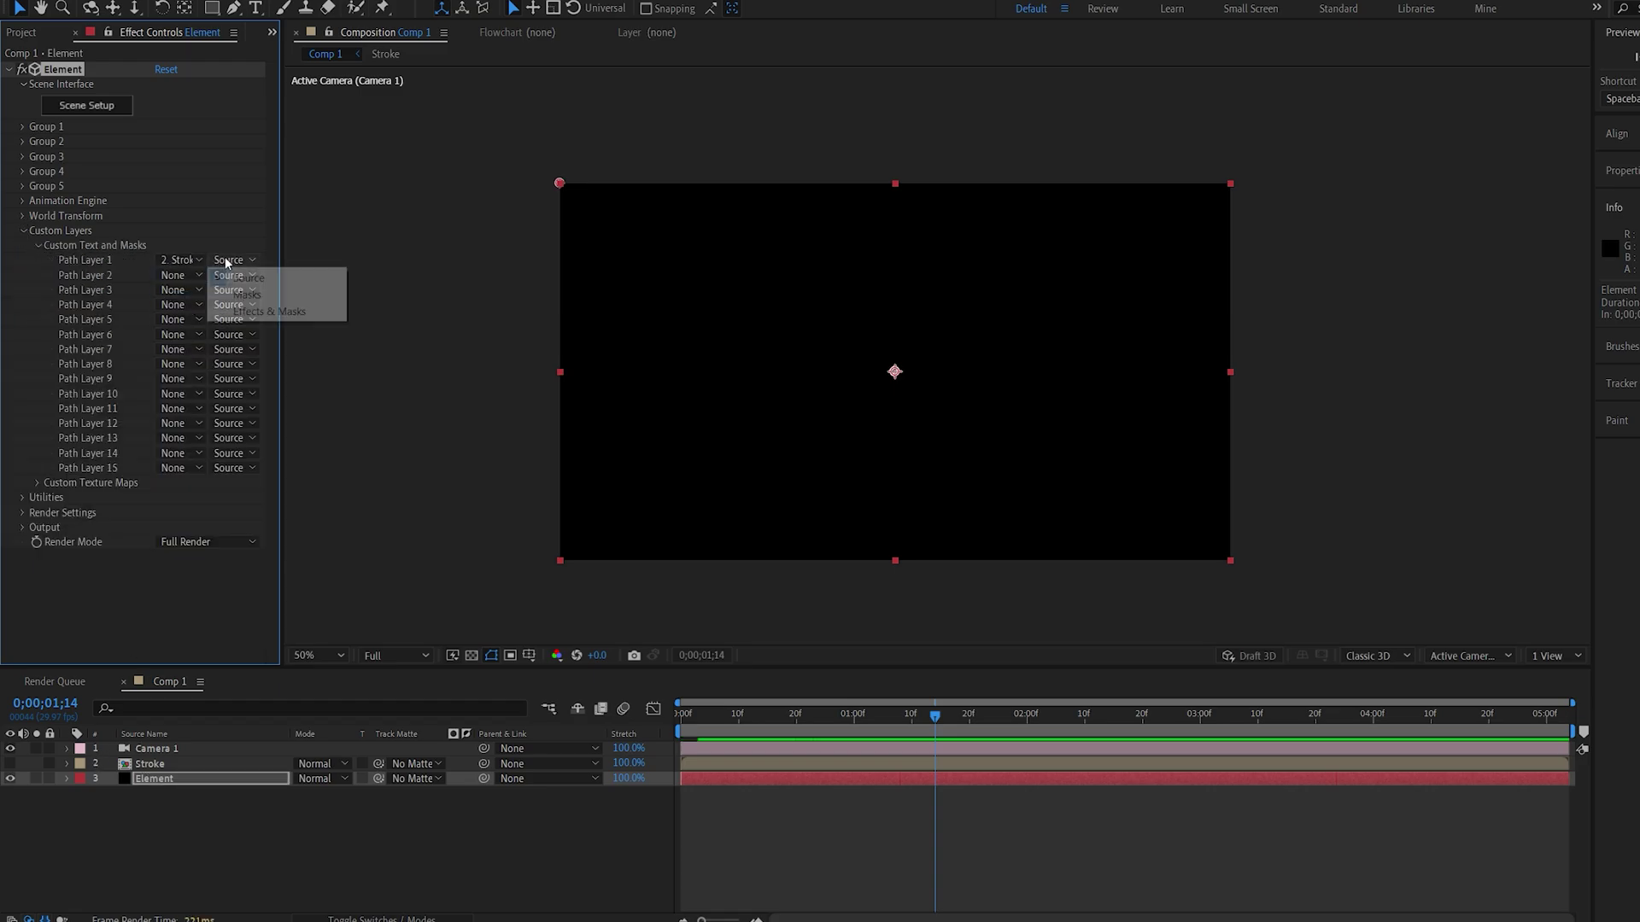
pyautogui.click(248, 295)
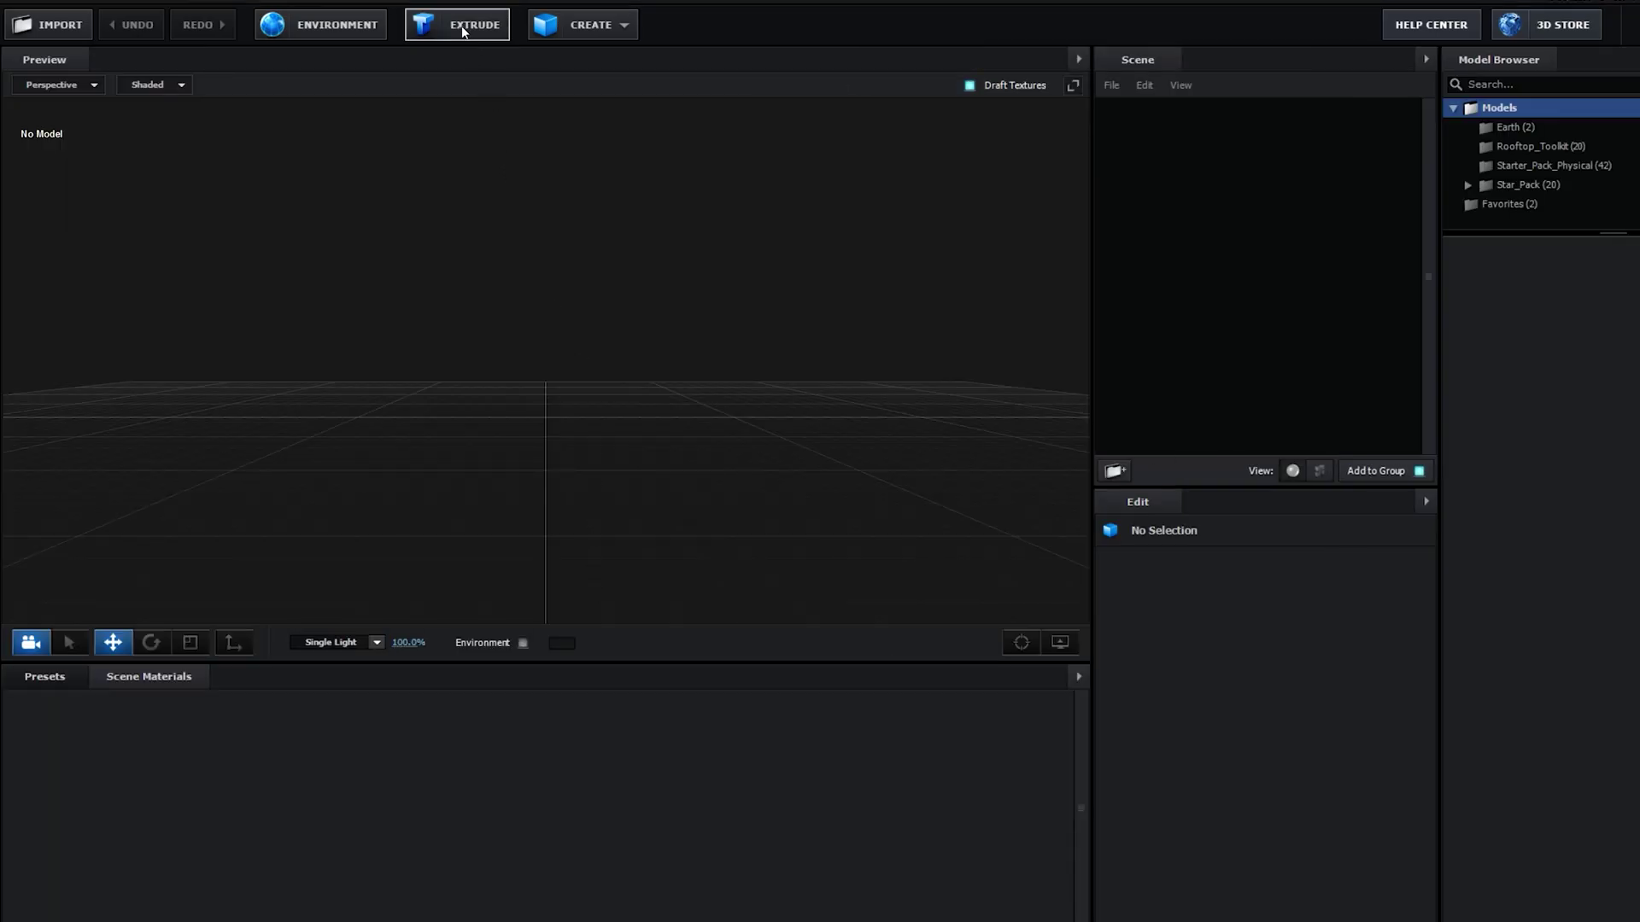
# - Extrude Custom Path 1 into a 3D model in Element's Scene Setup, and preview the animation in the composition
pyautogui.click(462, 27)
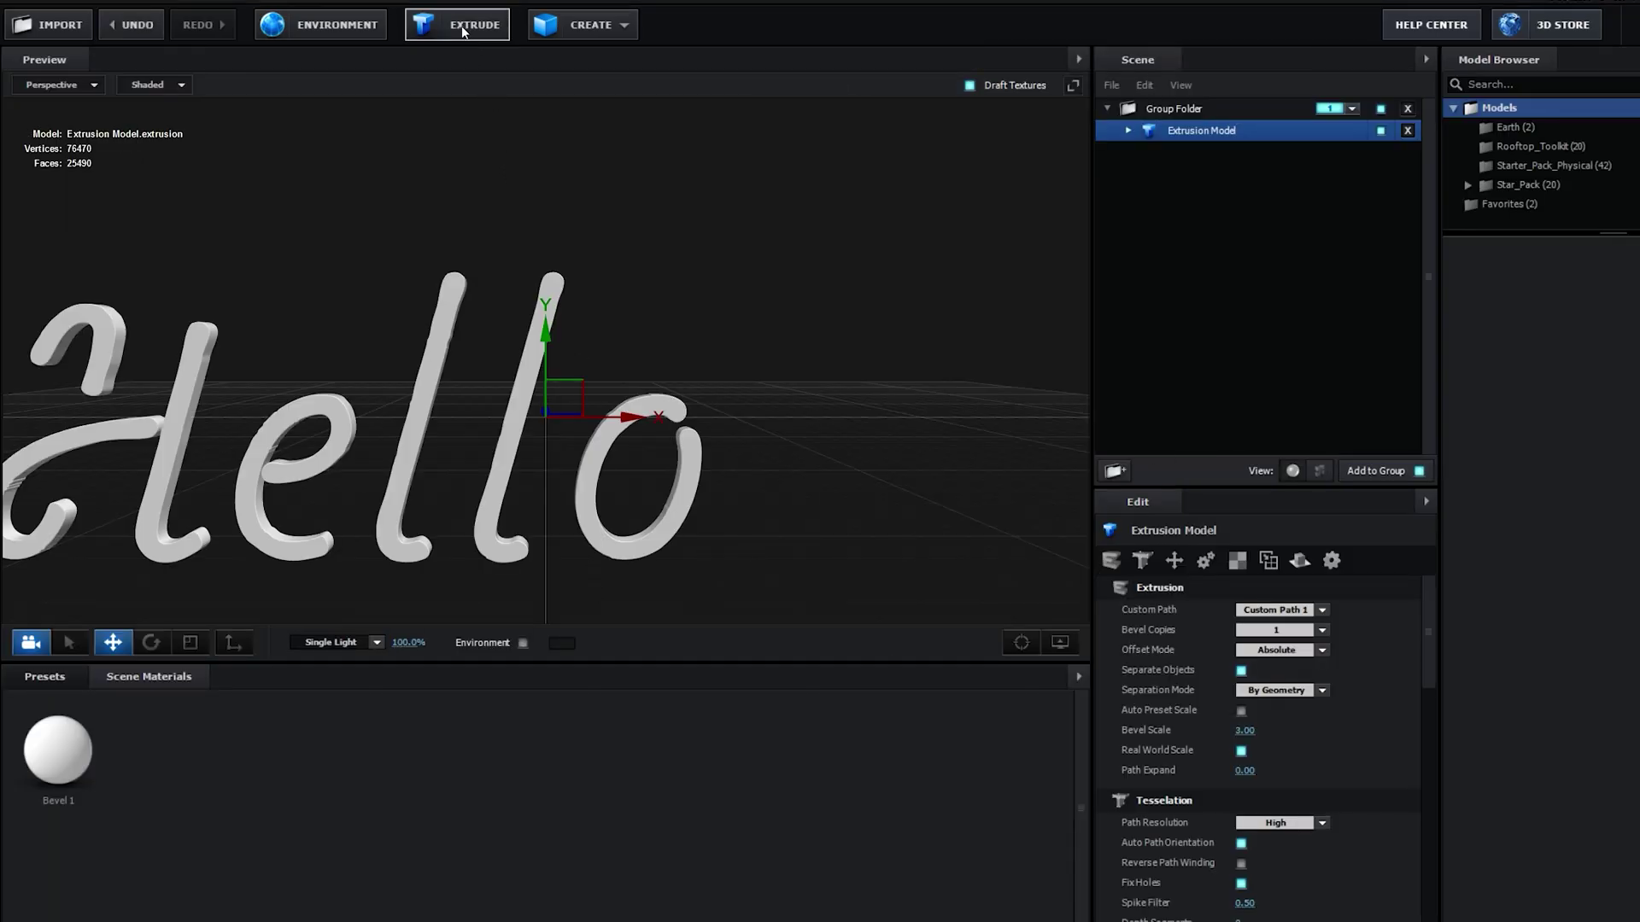
pyautogui.moveTo(484, 325); pyautogui.dragTo(549, 392)
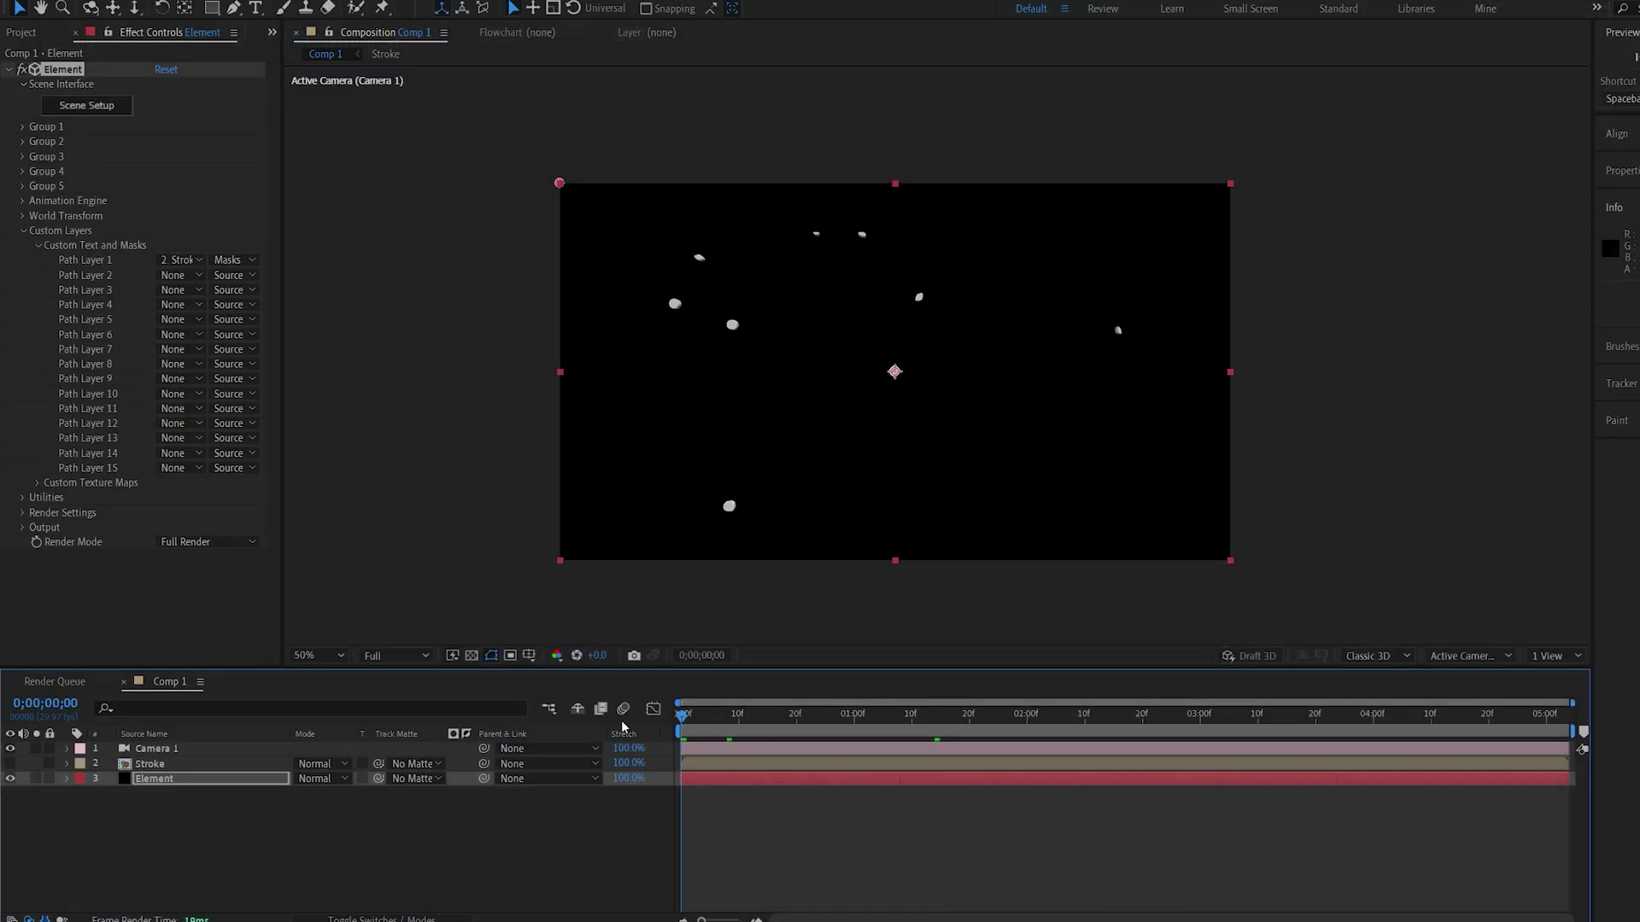
pyautogui.press('space')
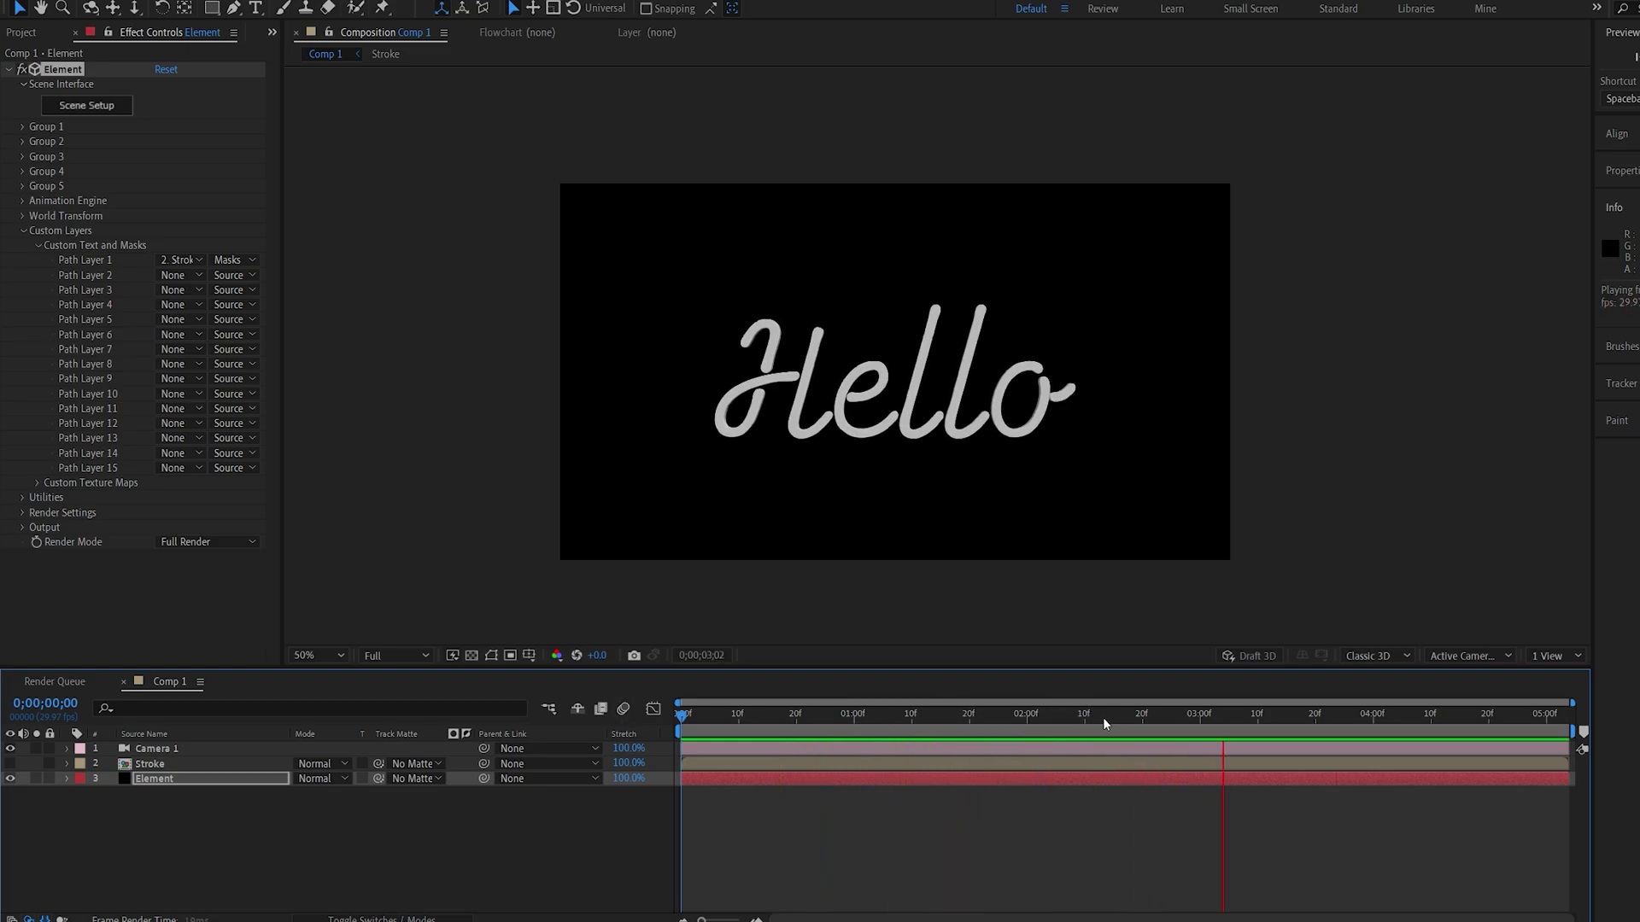
pyautogui.moveTo(1105, 724)
pyautogui.mouseDown()
pyautogui.moveTo(724, 729)
pyautogui.moveTo(1054, 725)
pyautogui.mouseUp()
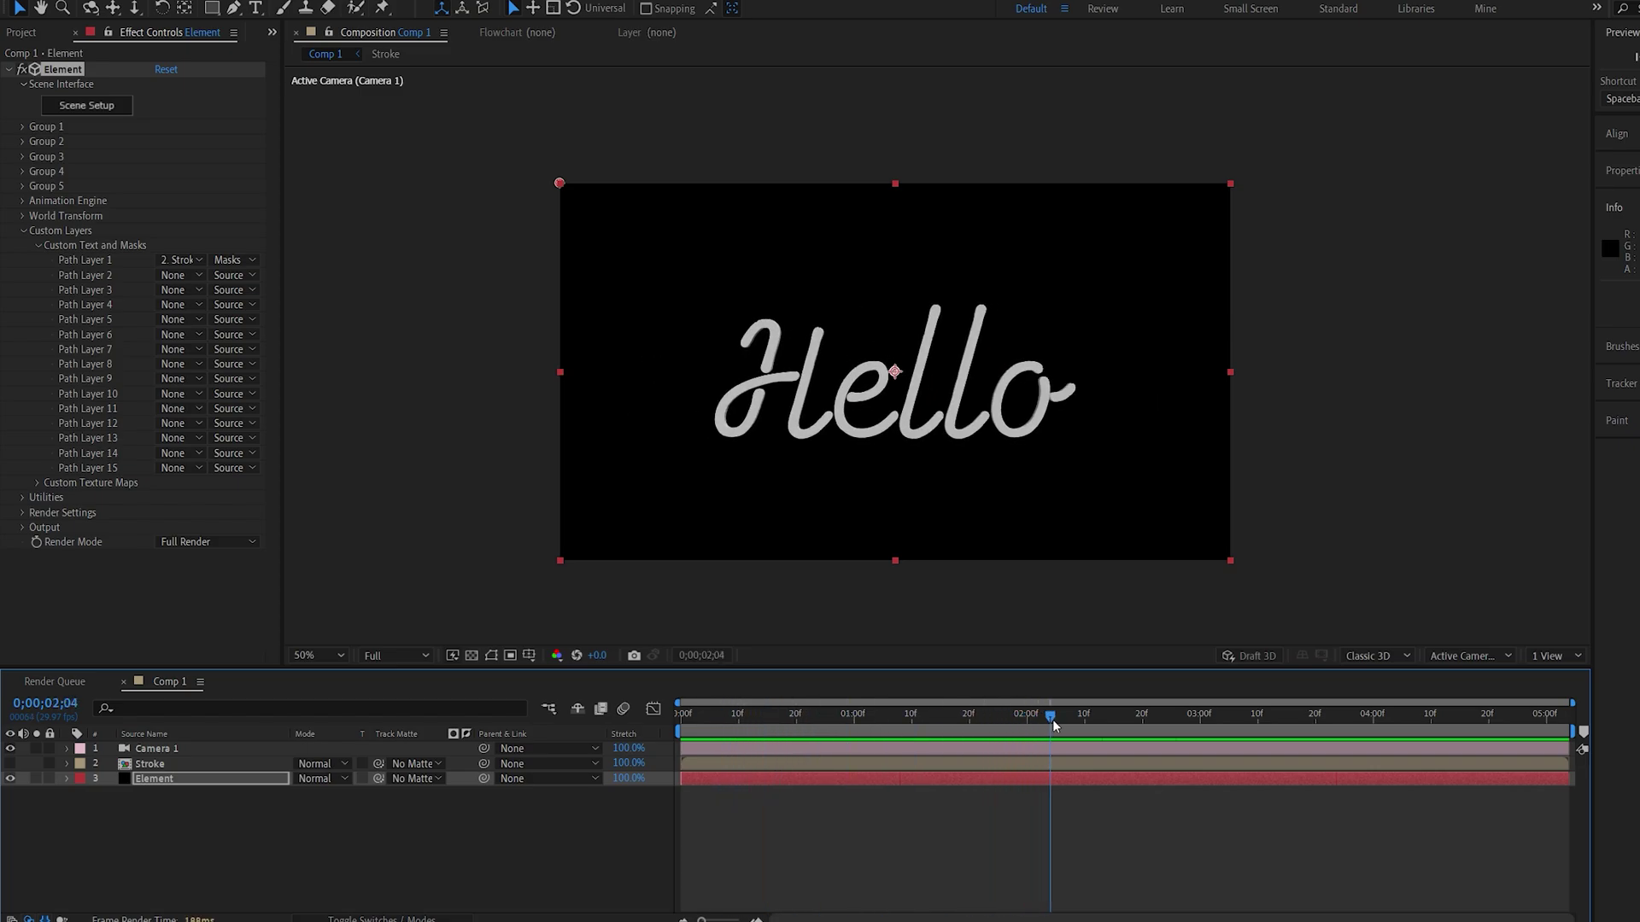
# - Solo the Stroke layer and draw four rectangular masks on it, one along each side of the Hello lettering
pyautogui.click(171, 762)
pyautogui.click(36, 764)
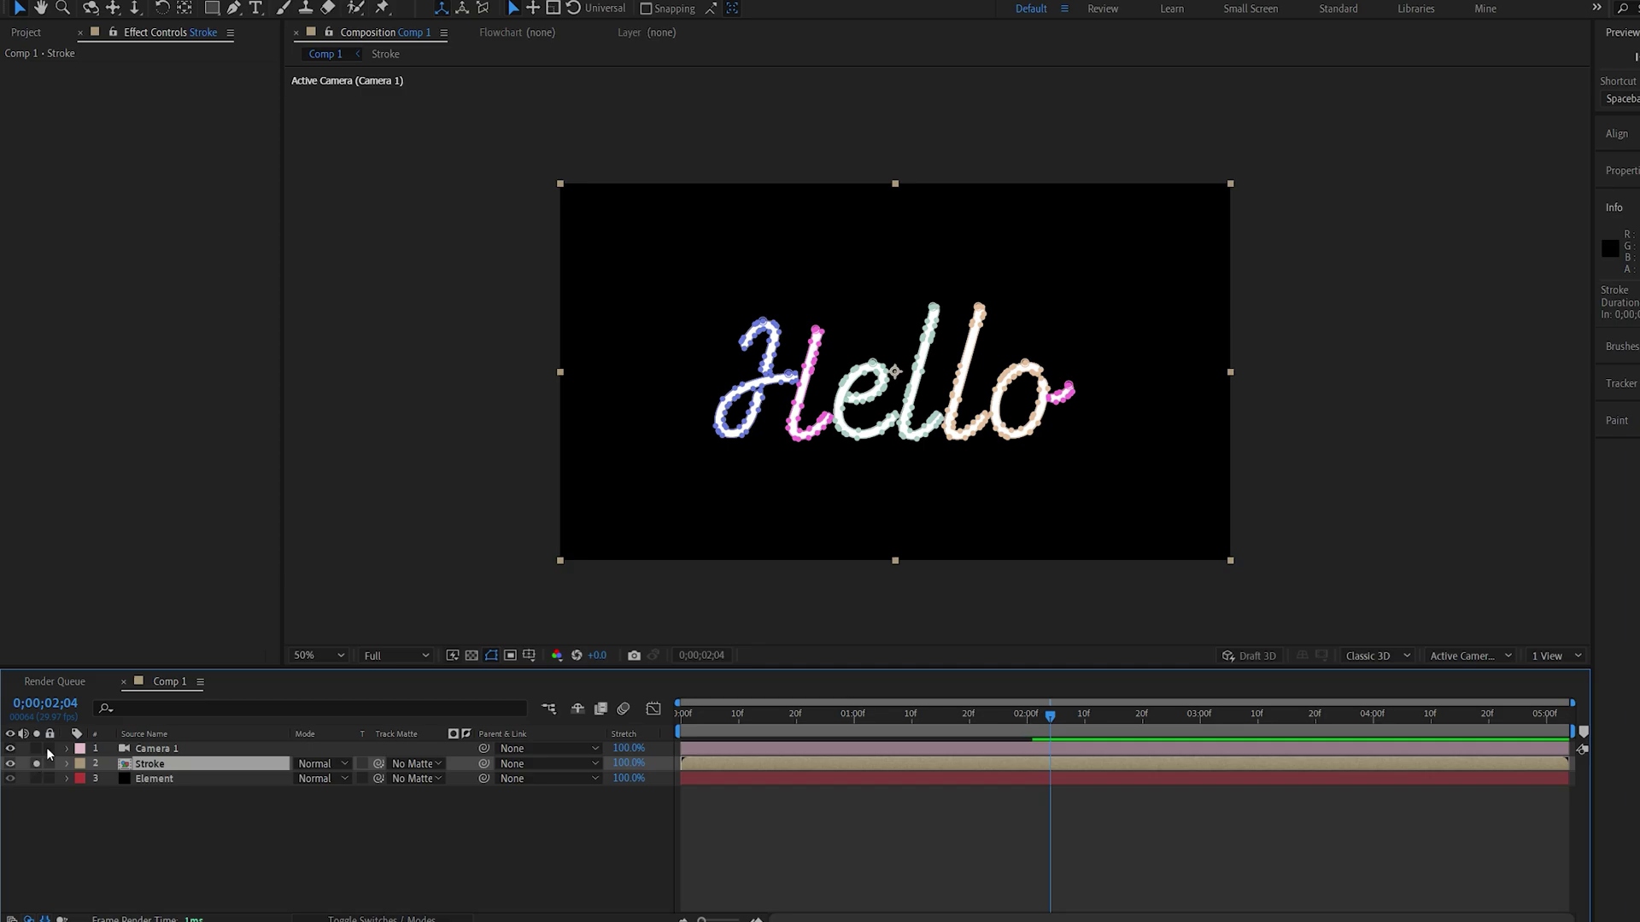
pyautogui.click(212, 8)
pyautogui.moveTo(485, 445)
pyautogui.mouseDown()
pyautogui.moveTo(589, 490)
pyautogui.moveTo(981, 586)
pyautogui.moveTo(1338, 713)
pyautogui.mouseUp()
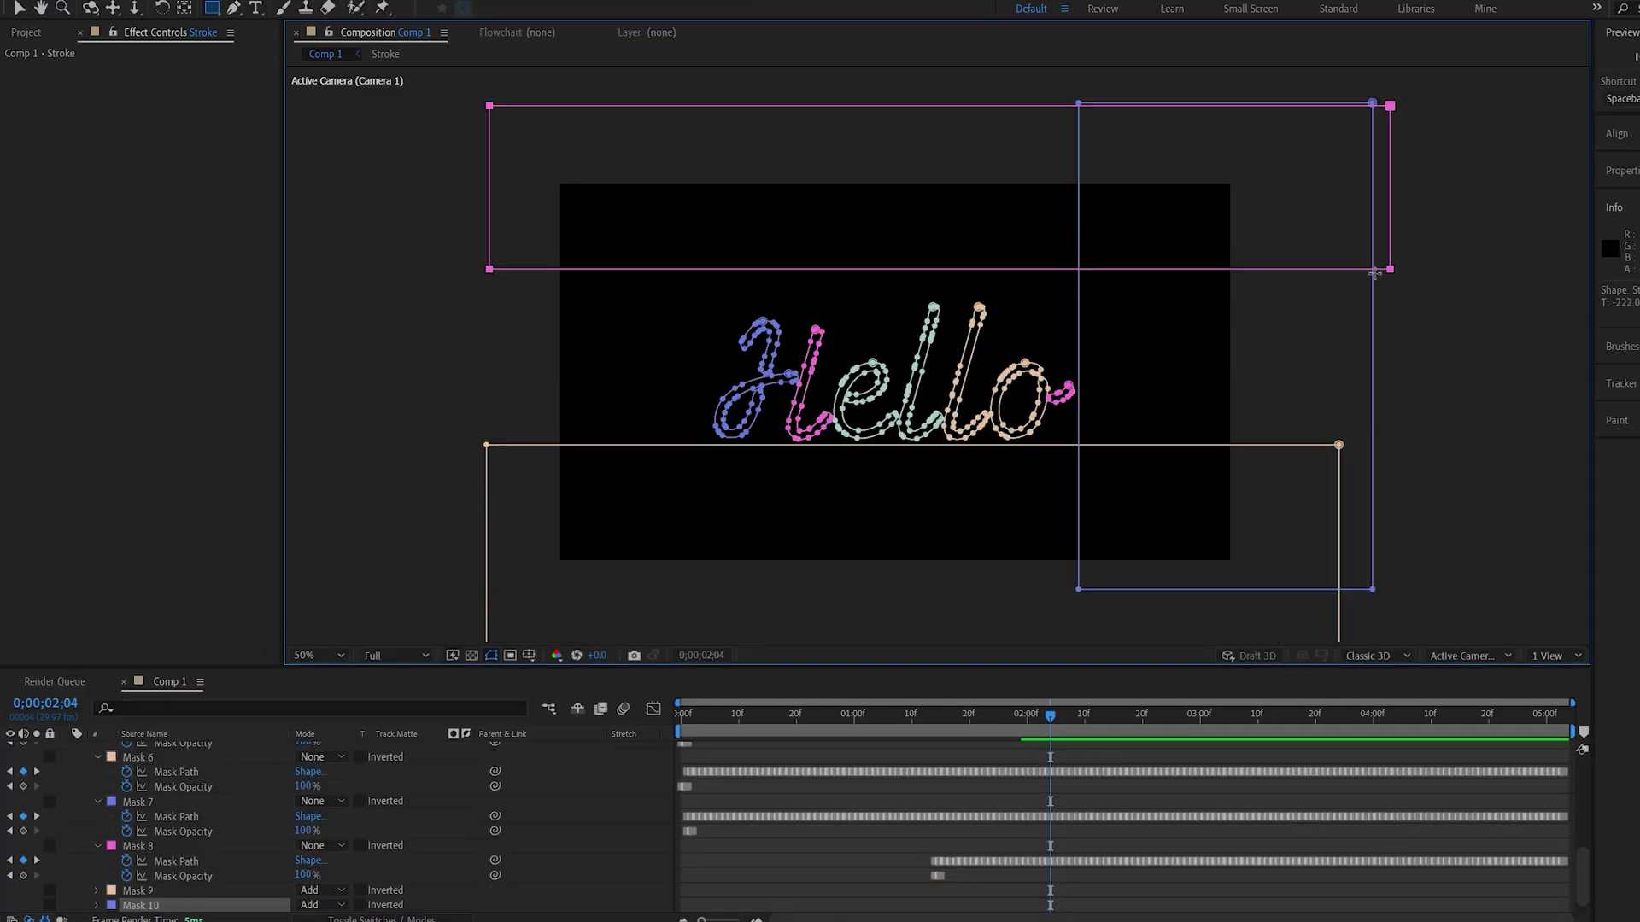
pyautogui.moveTo(1365, 285); pyautogui.dragTo(1370, 298)
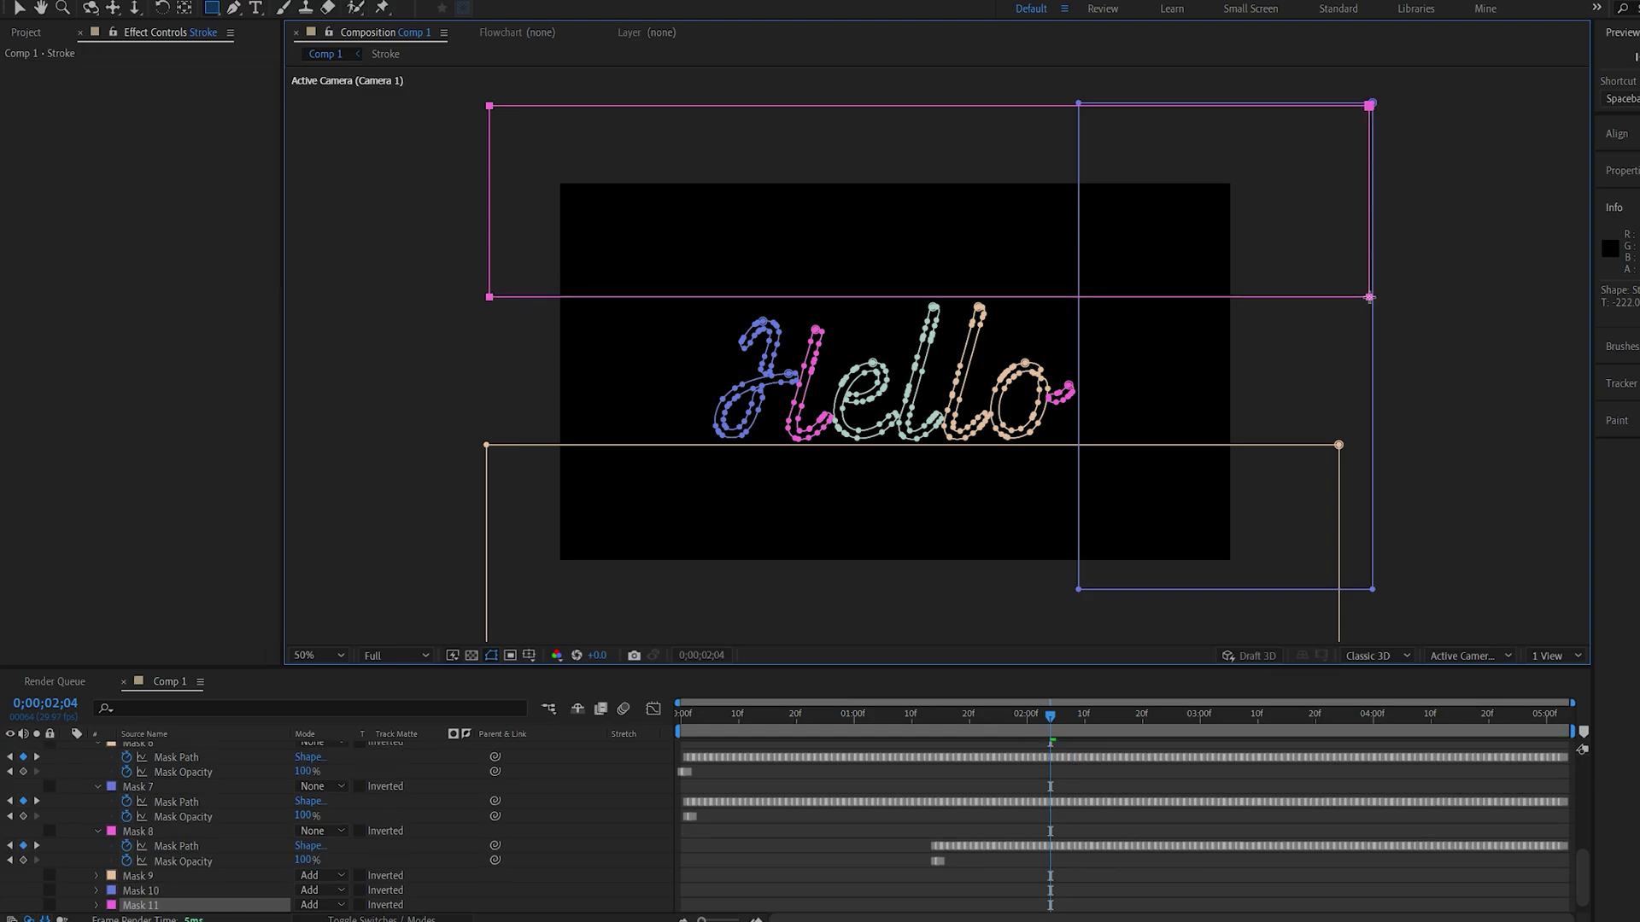
pyautogui.moveTo(411, 120); pyautogui.dragTo(706, 638)
pyautogui.press('v')
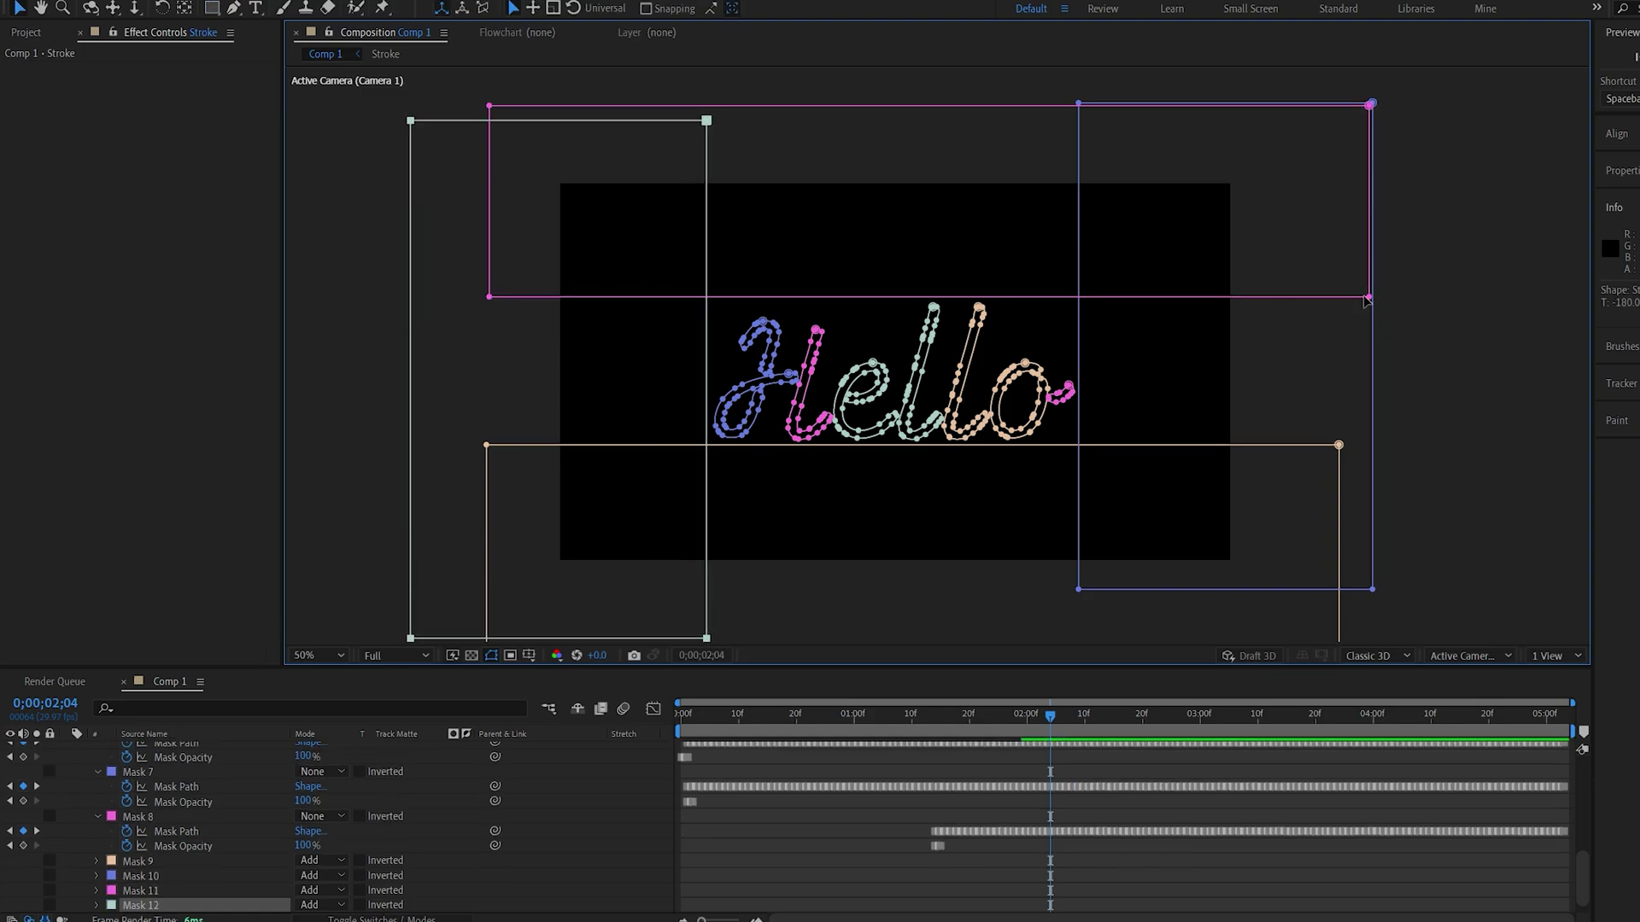
pyautogui.doubleClick(1364, 297)
pyautogui.moveTo(1308, 278); pyautogui.dragTo(1307, 272)
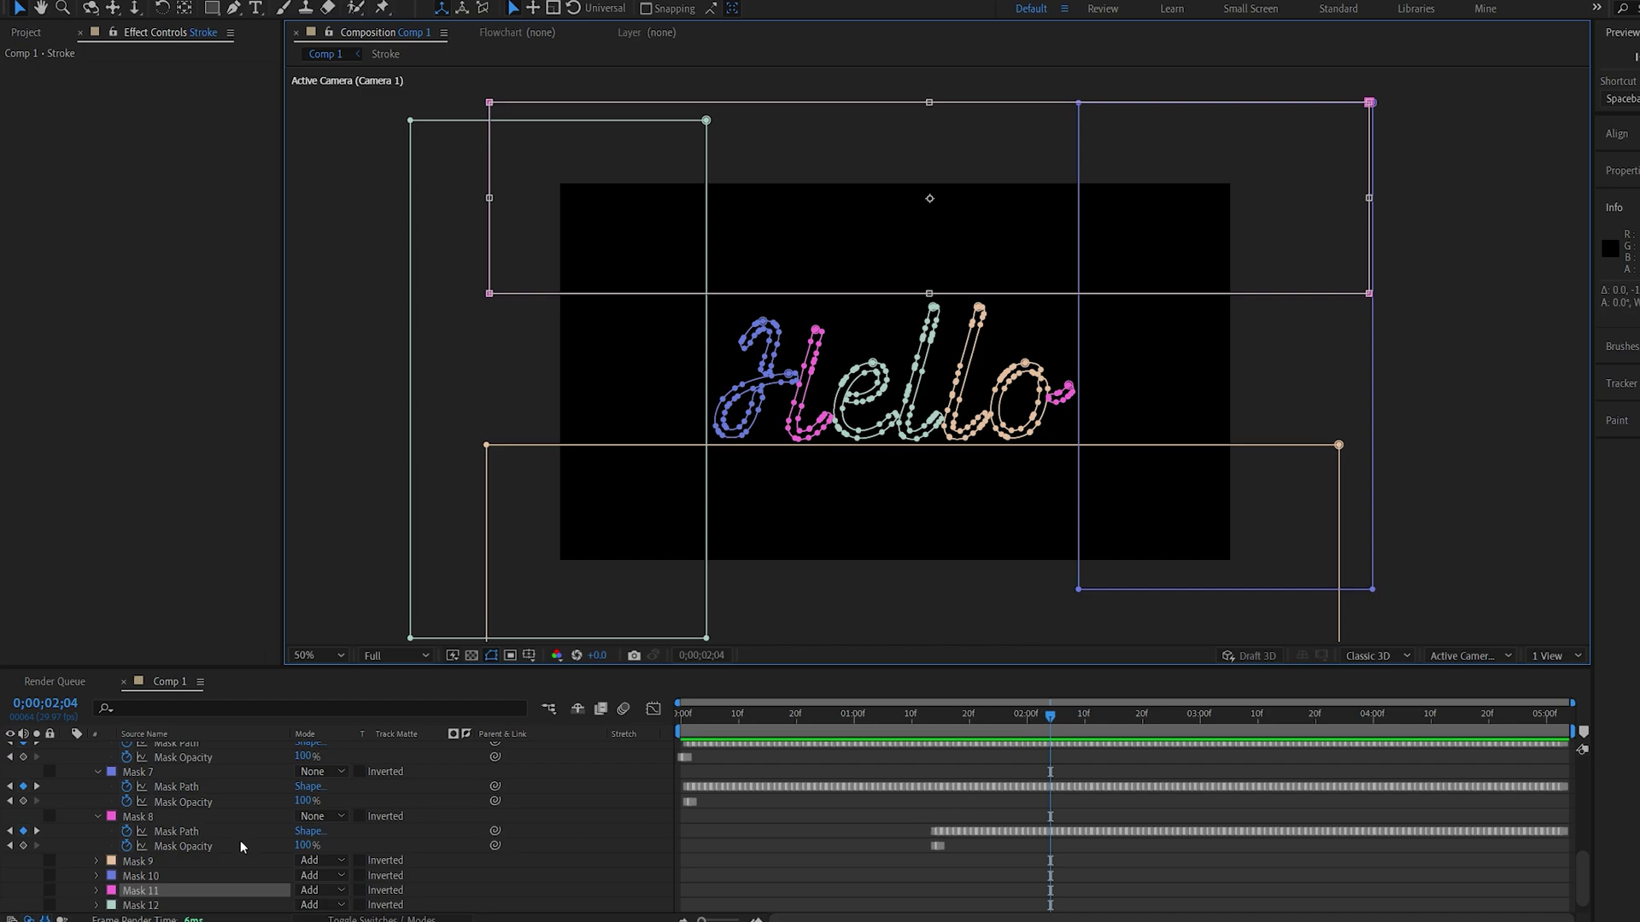
# - Move Mask 9 through Mask 12 above the traced letter masks in the Stroke layer's mask order
pyautogui.click(139, 862)
pyautogui.scroll(-1, 155, 890)
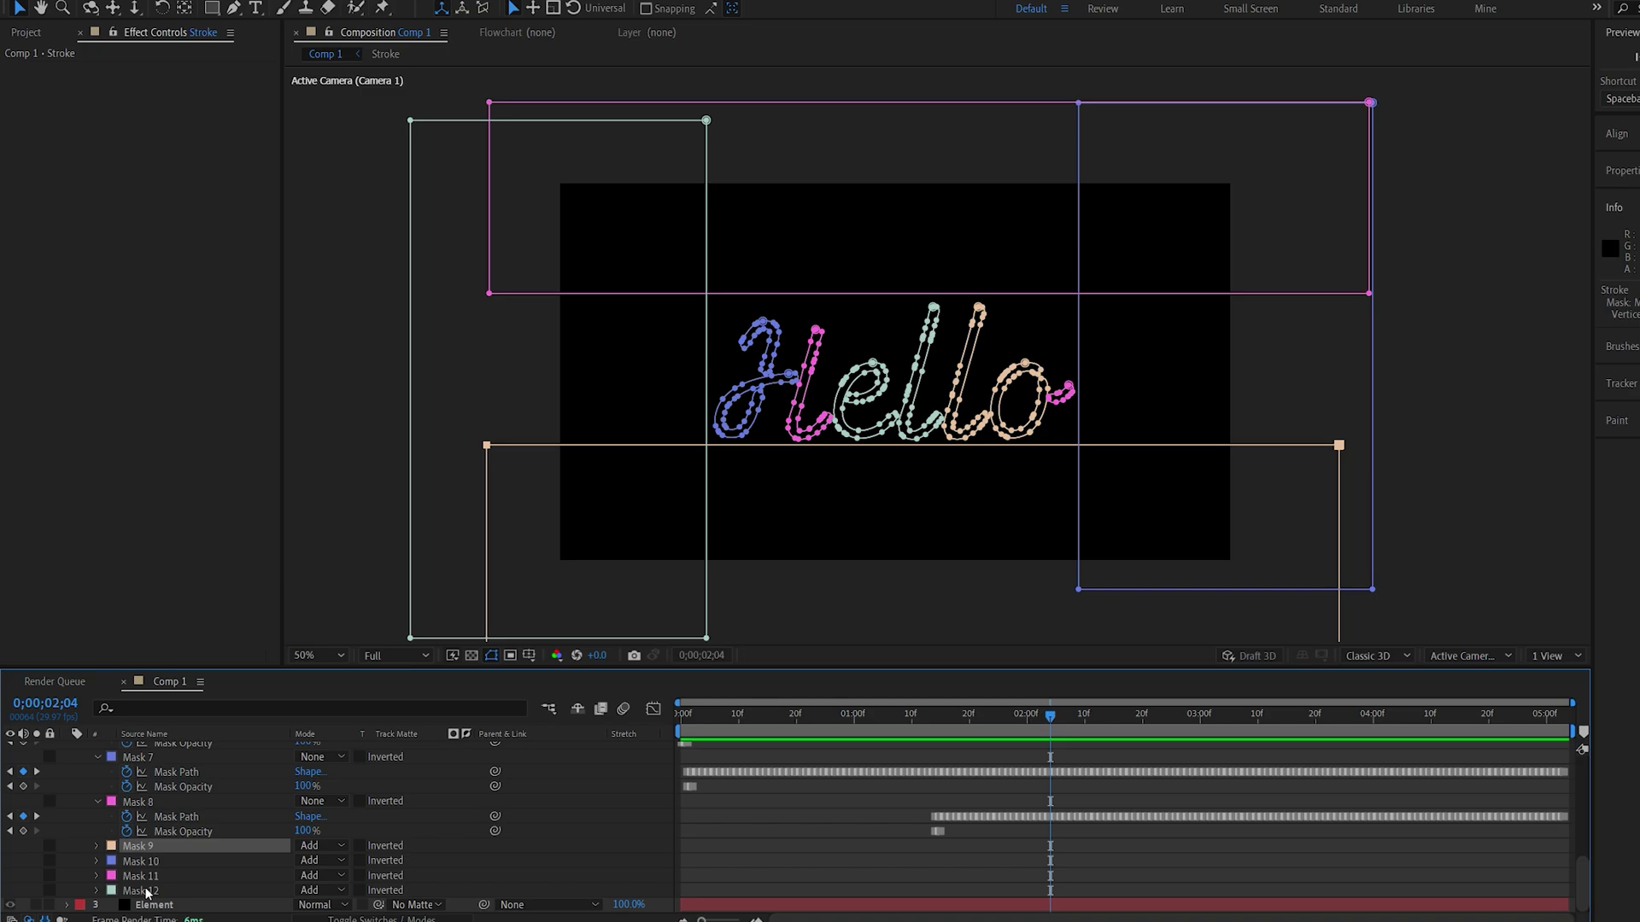
pyautogui.keyDown('shift'); pyautogui.click(145, 890); pyautogui.keyUp('shift')
pyautogui.moveTo(150, 864)
pyautogui.mouseDown()
pyautogui.moveTo(165, 736)
pyautogui.moveTo(175, 799)
pyautogui.mouseUp()
pyautogui.scroll(-5, 895, 813)
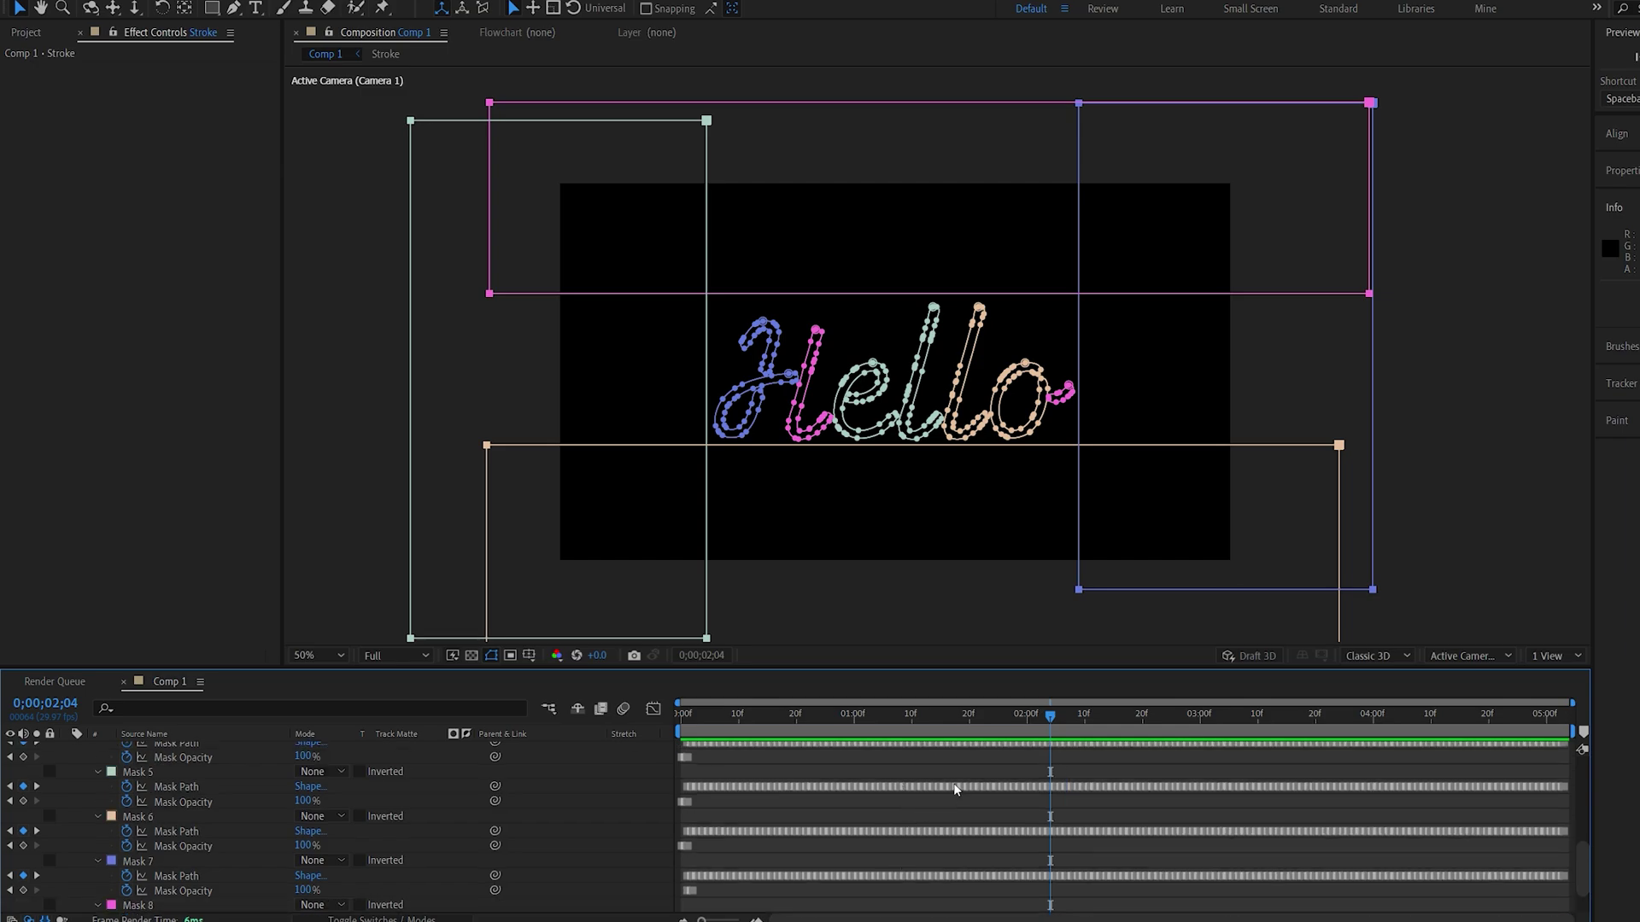
pyautogui.scroll(-1, 955, 791)
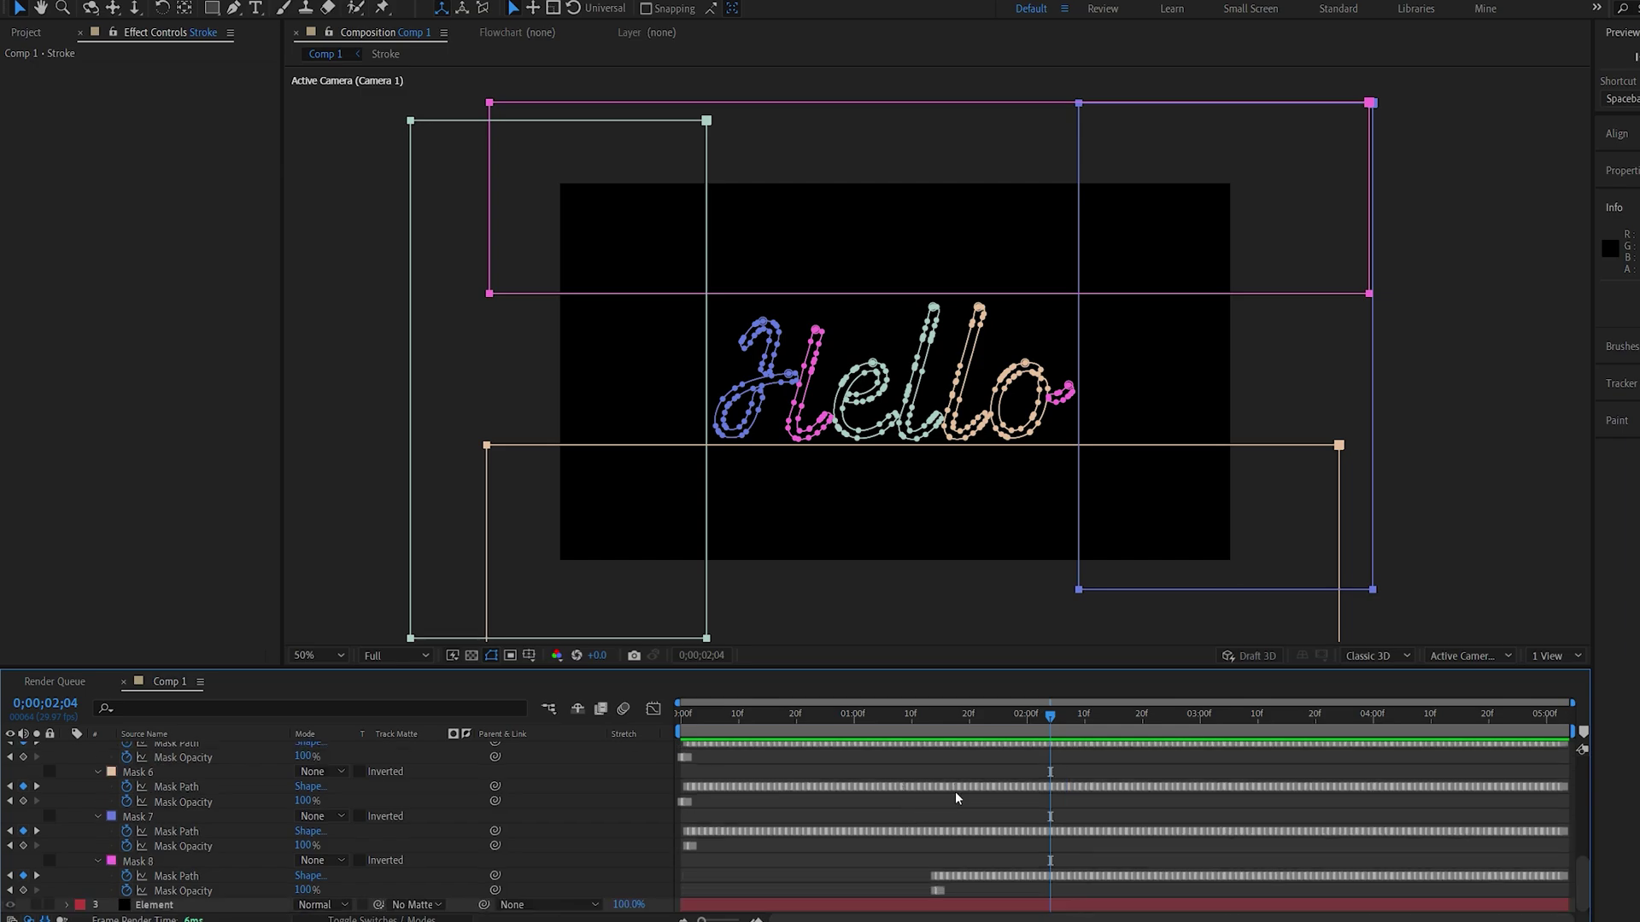
# - Examine where Mask 8 sits relative to the frame at 0;00;01;14, then deselect the masks
pyautogui.click(935, 723)
pyautogui.hscroll(2, 1179, 427)
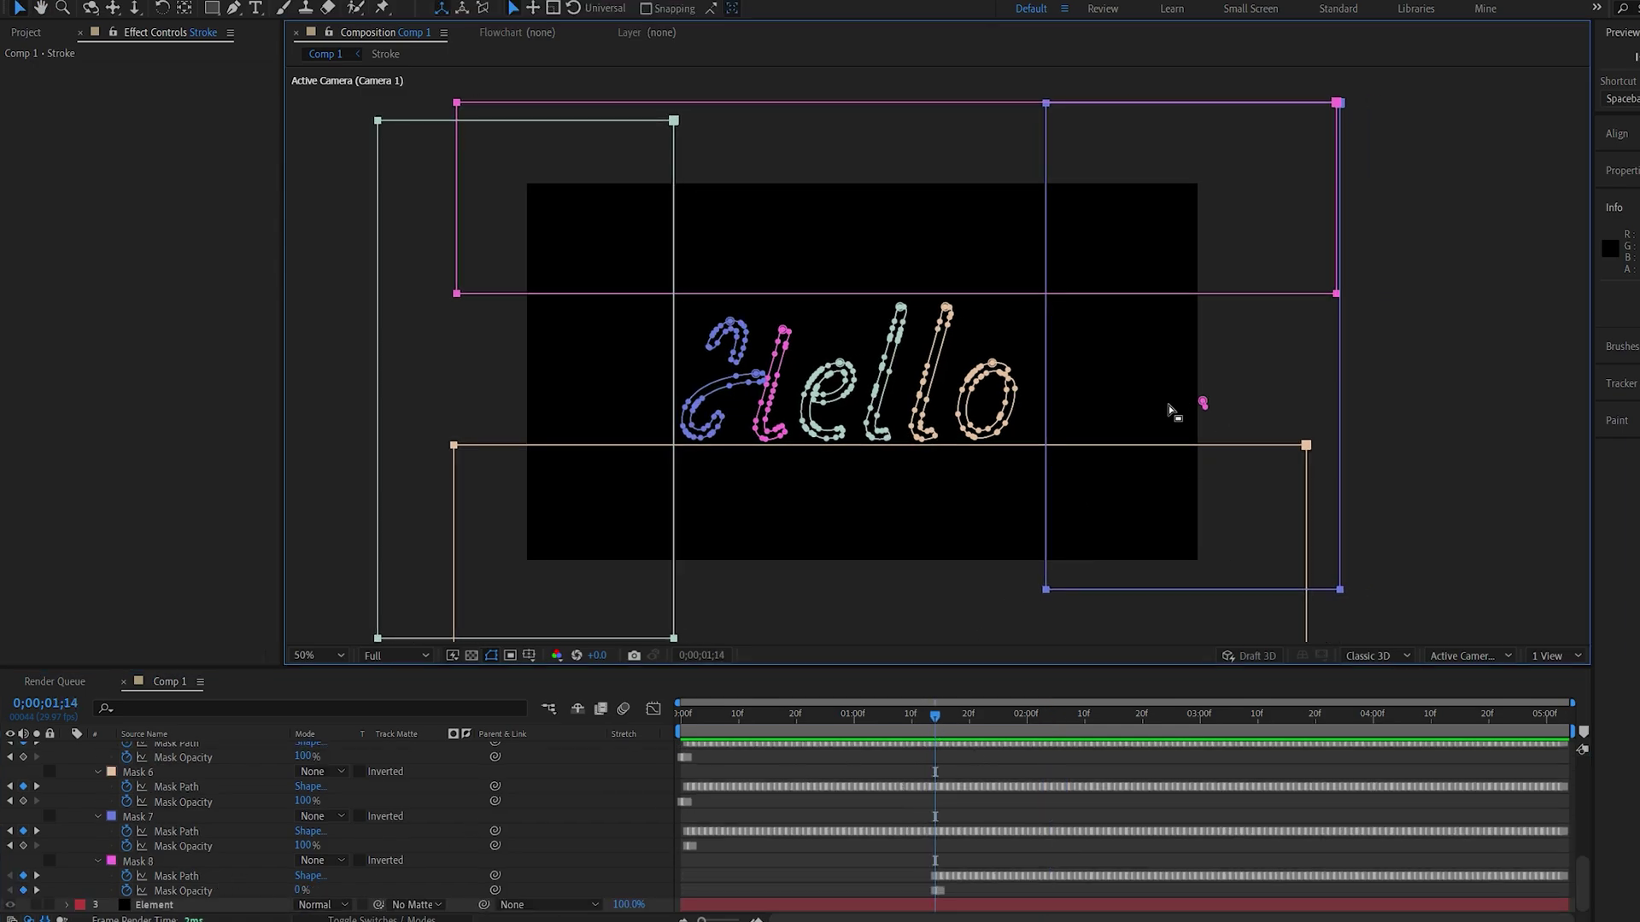
pyautogui.hscroll(4, 1200, 412)
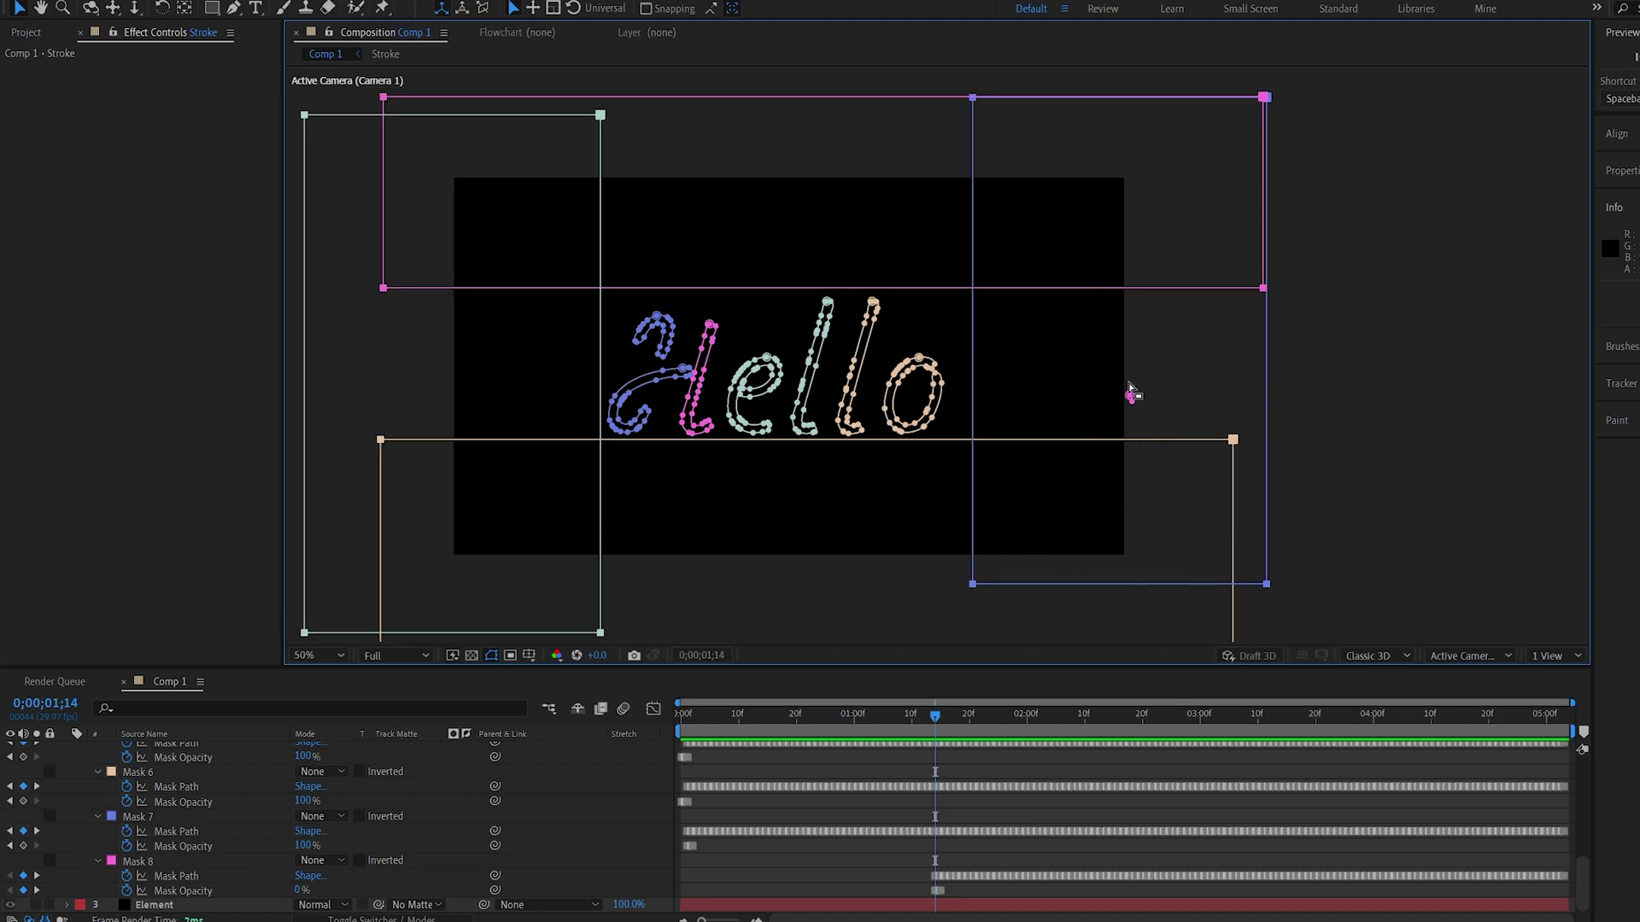
pyautogui.click(871, 868)
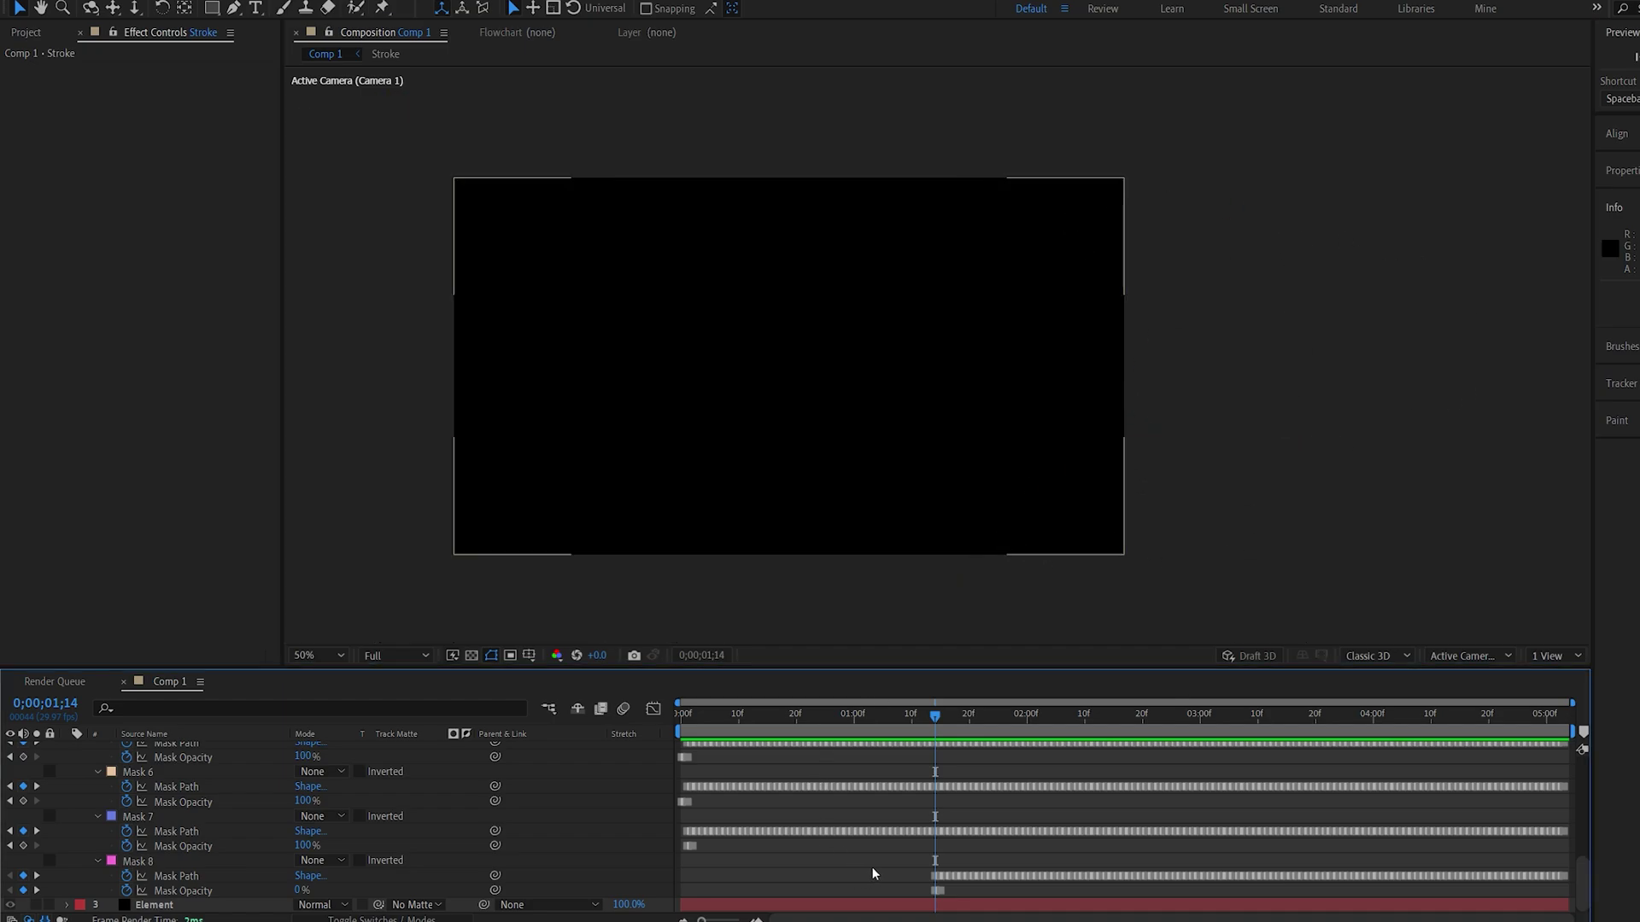
# - Collapse the Stroke layer, turn off its solo and visibility, and play the Element animation from the start to 0;00;01;19
pyautogui.press('Home')
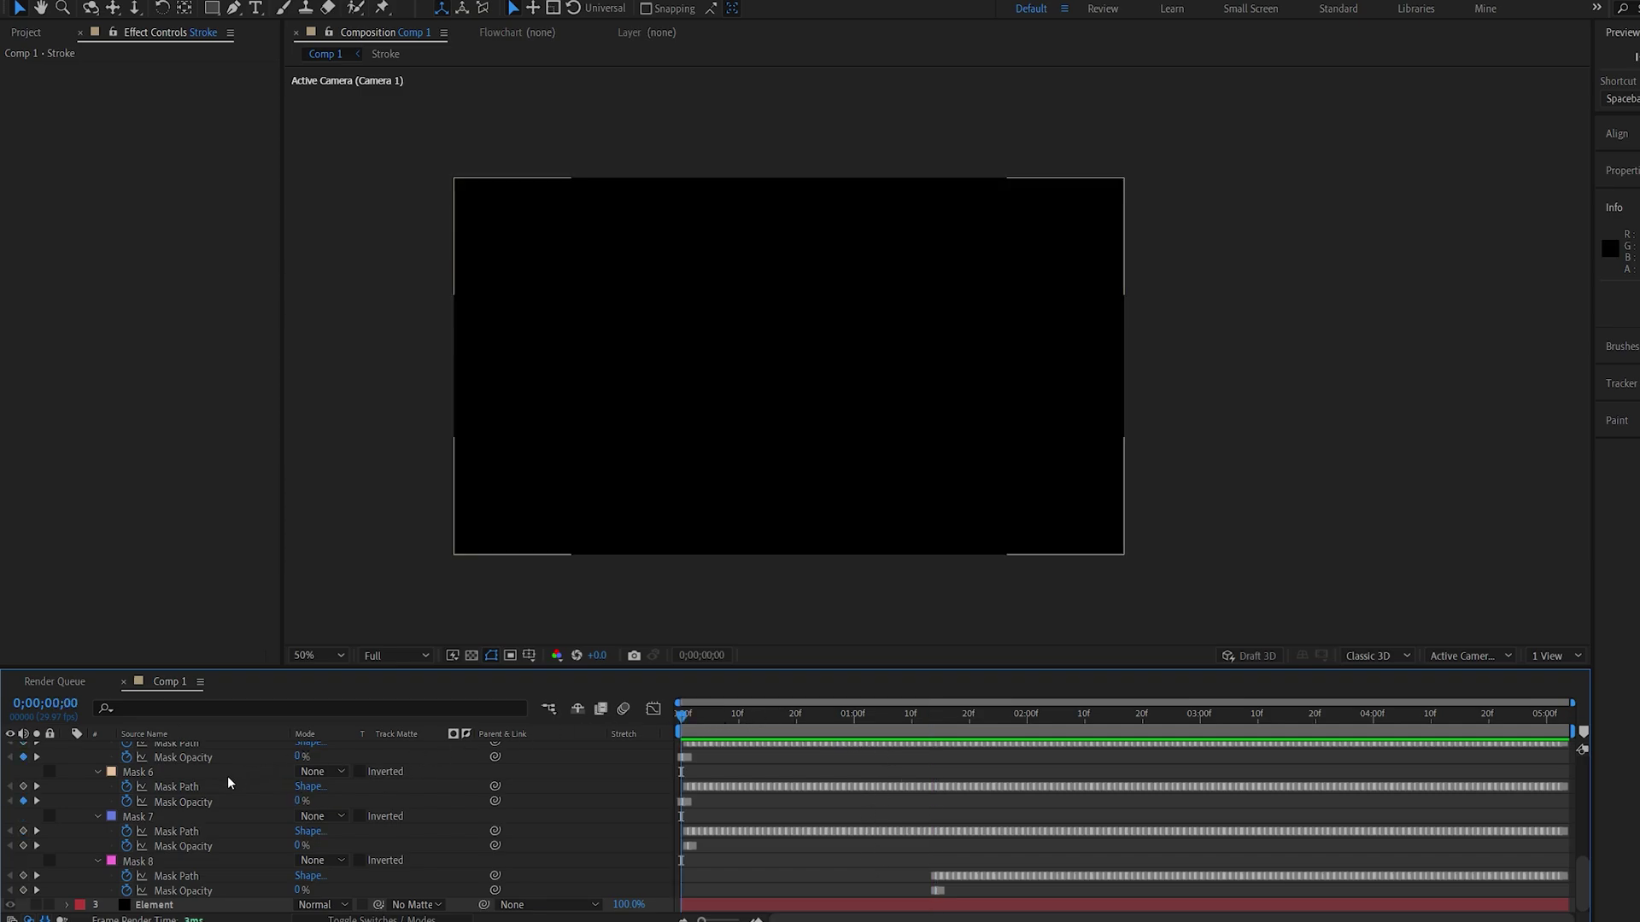
pyautogui.scroll(5, 80, 796)
pyautogui.scroll(2, 79, 796)
pyautogui.click(67, 764)
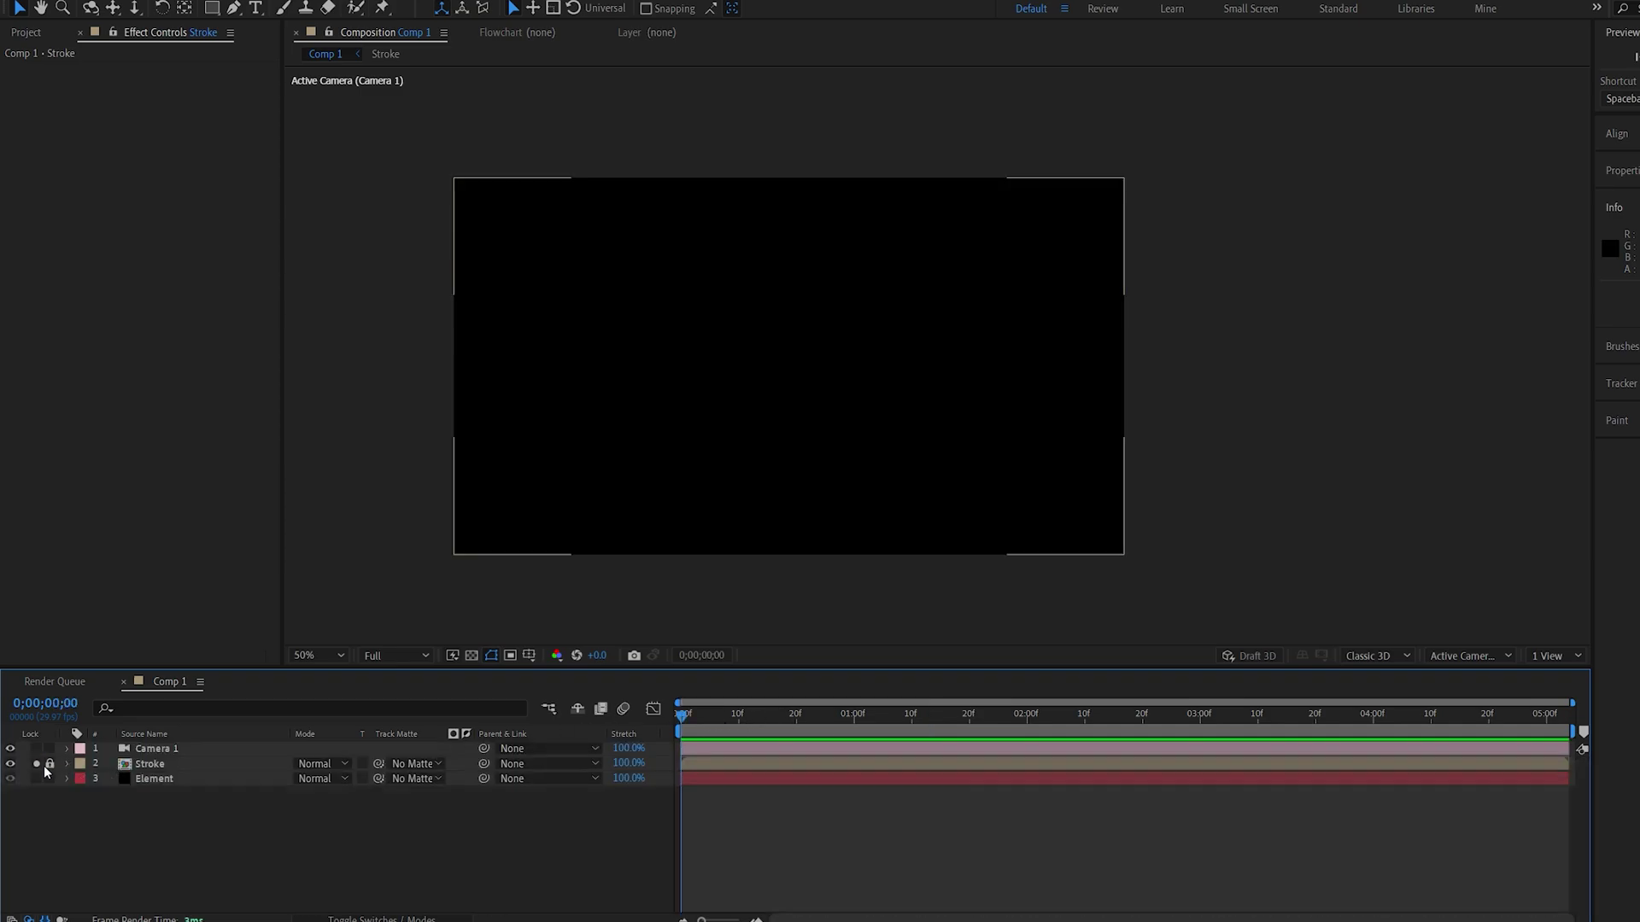
pyautogui.click(37, 764)
pyautogui.click(37, 764)
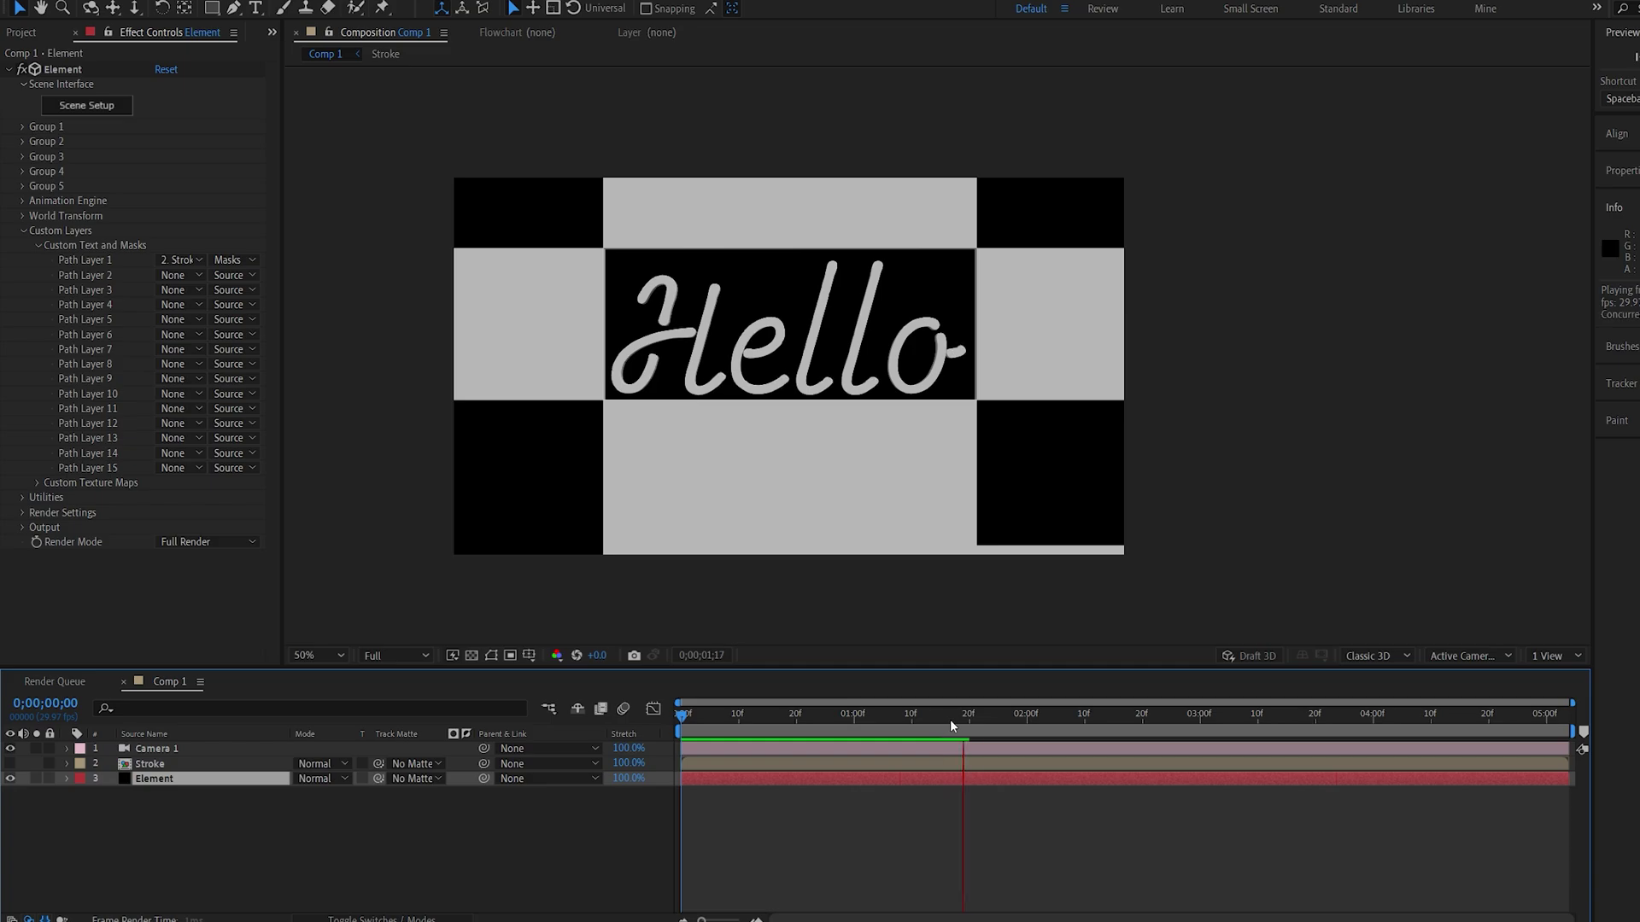
pyautogui.moveTo(959, 715); pyautogui.dragTo(964, 715)
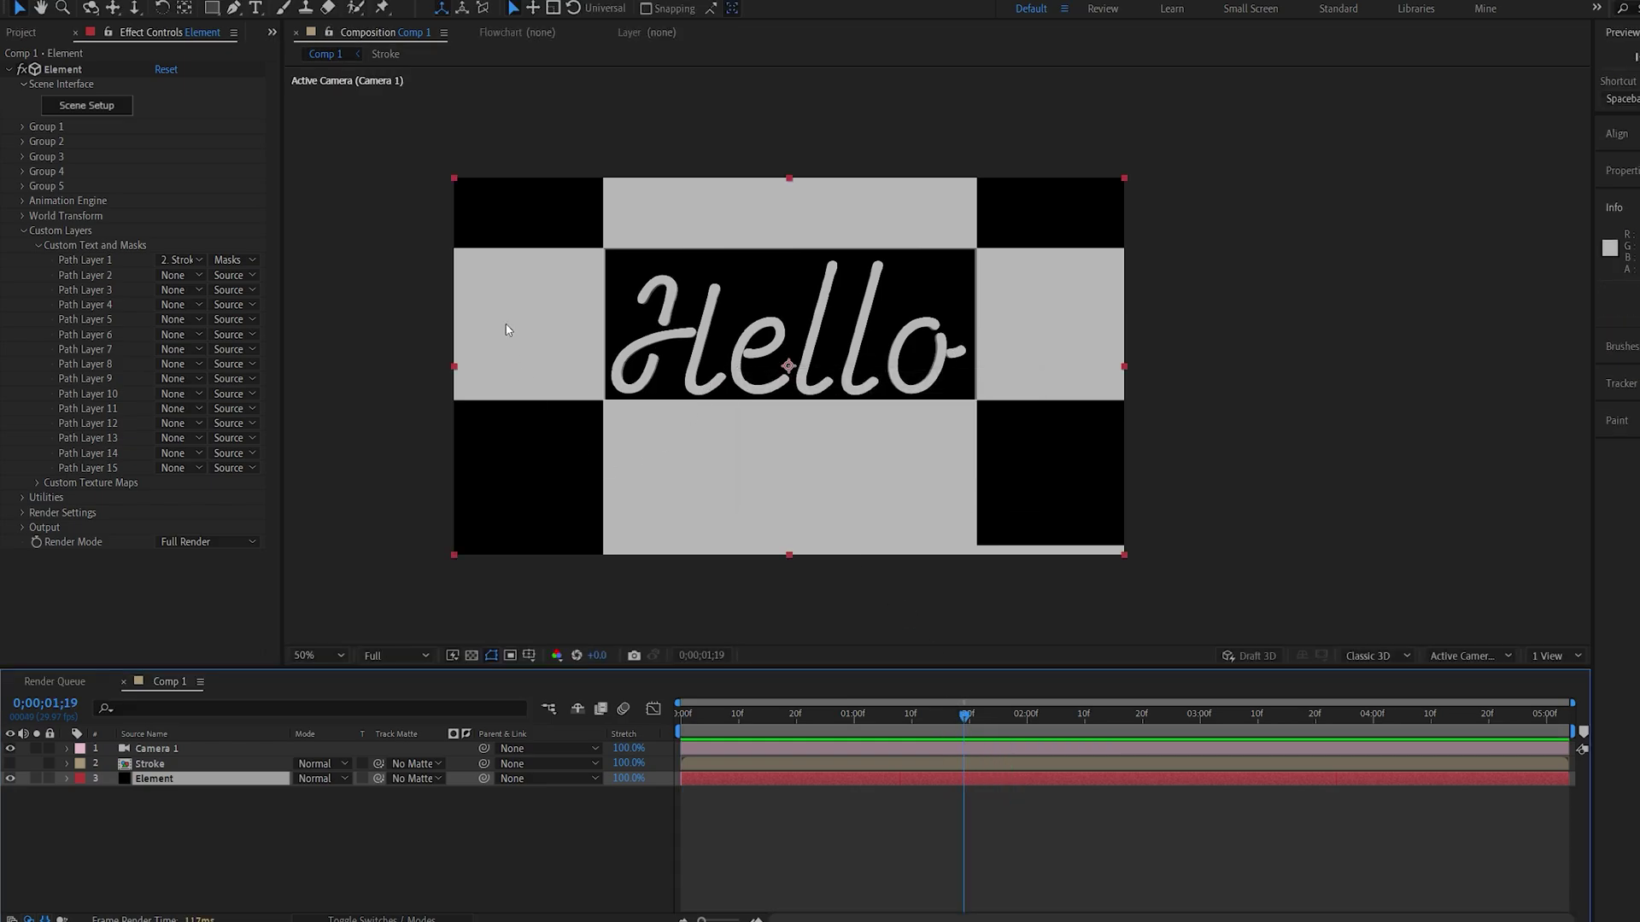
# - Disable Path 0 of the Extrusion Model in Element's Scene Setup
pyautogui.click(98, 106)
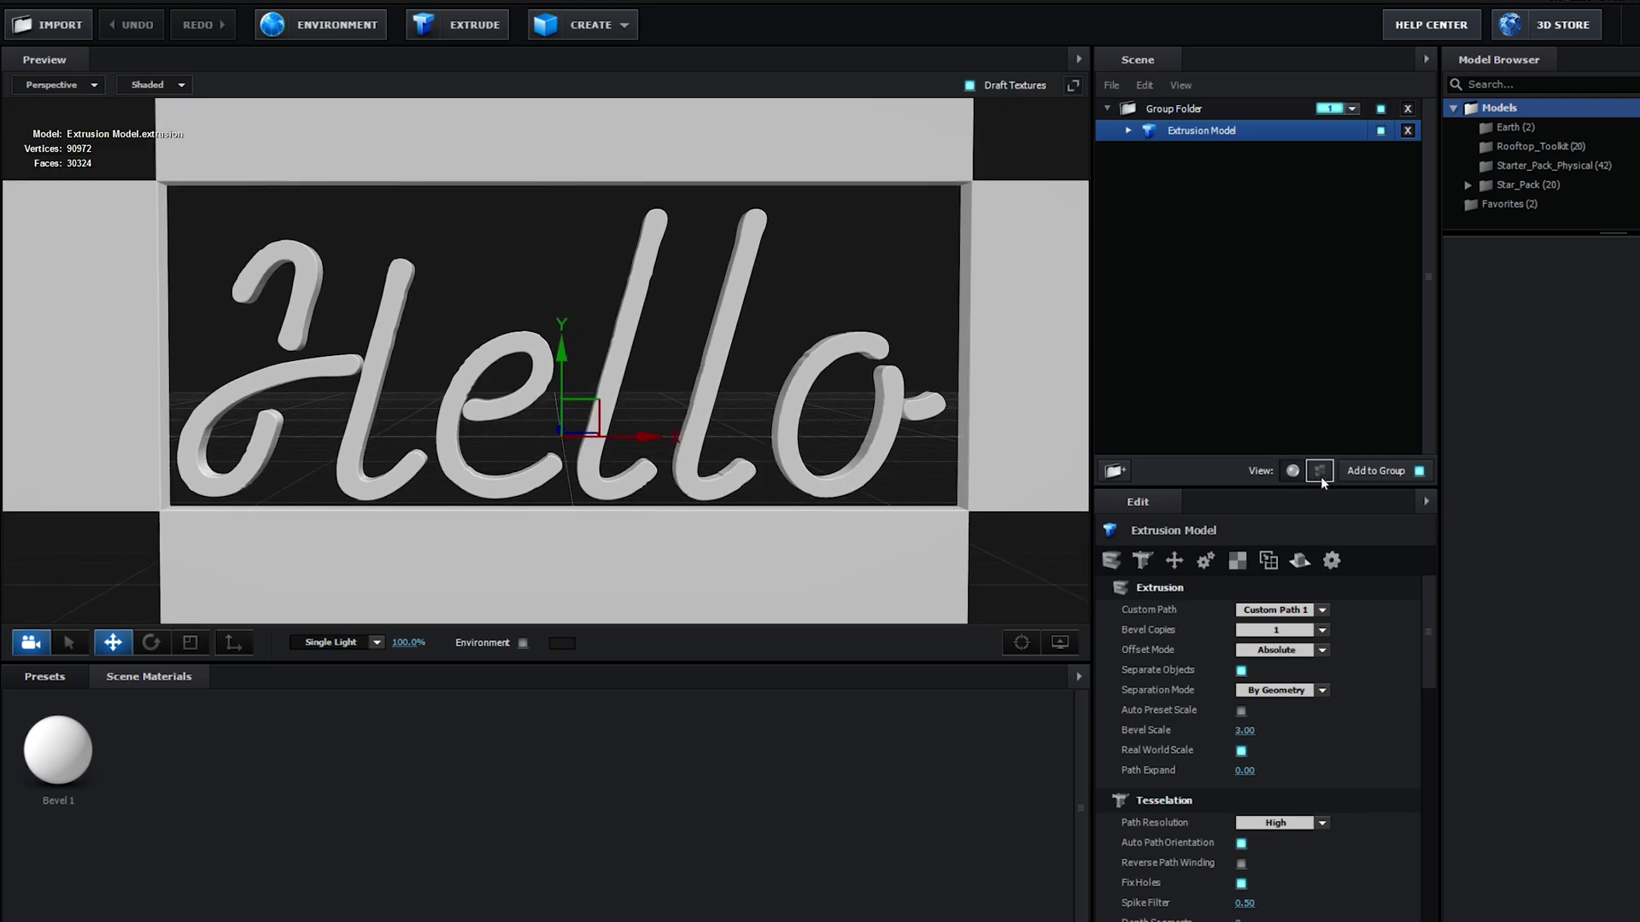
pyautogui.click(1128, 131)
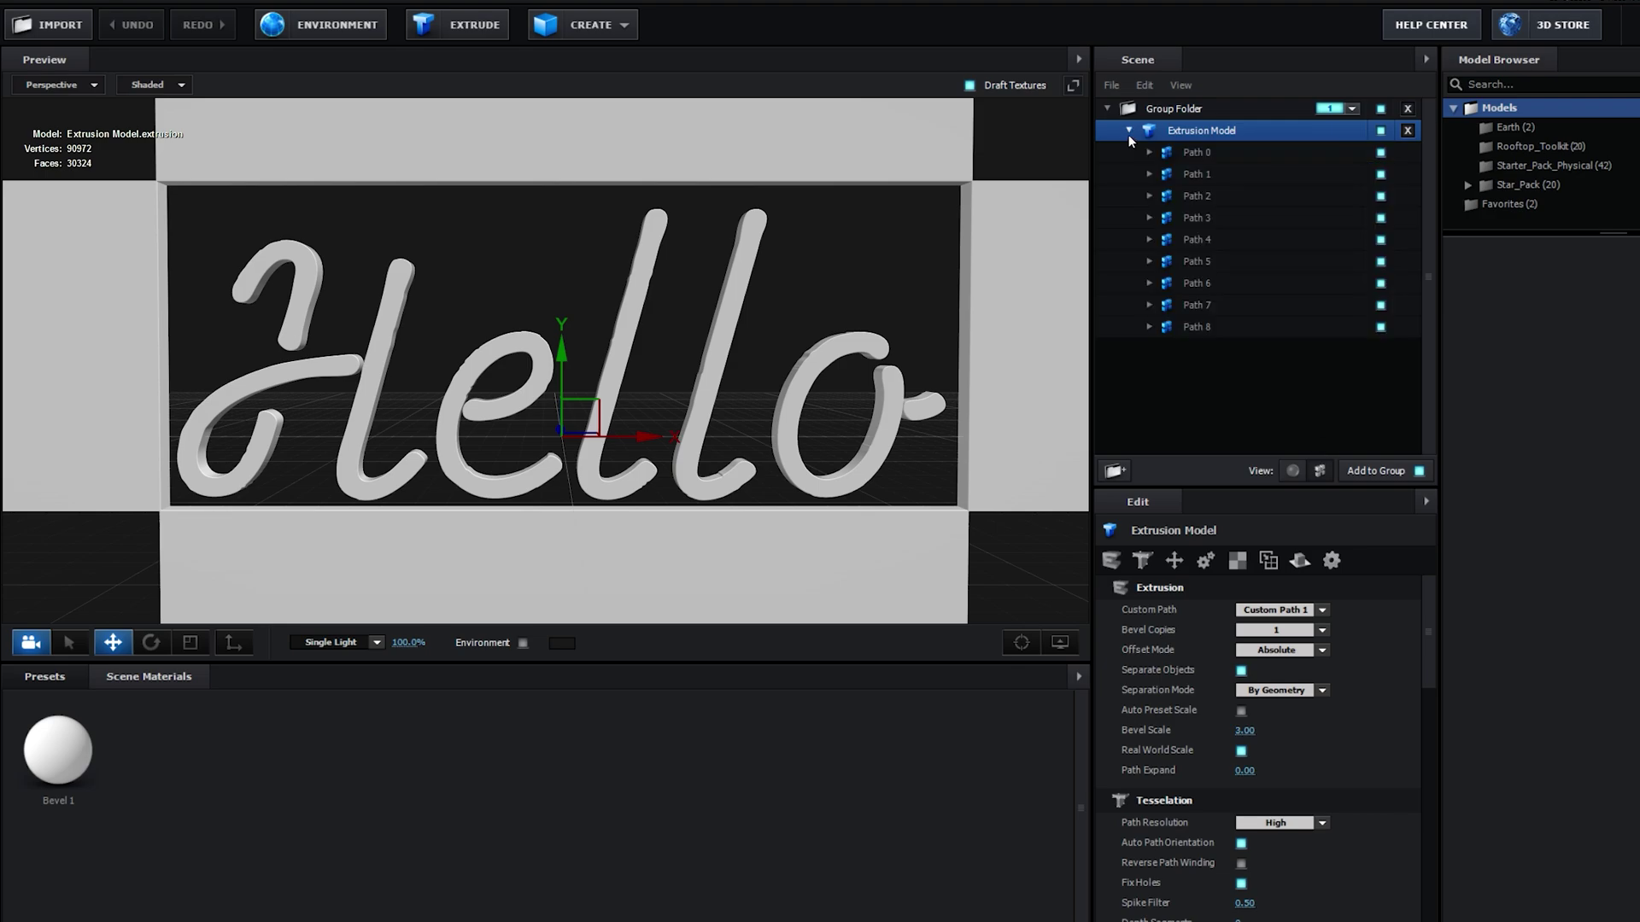
pyautogui.click(1359, 152)
pyautogui.click(1380, 152)
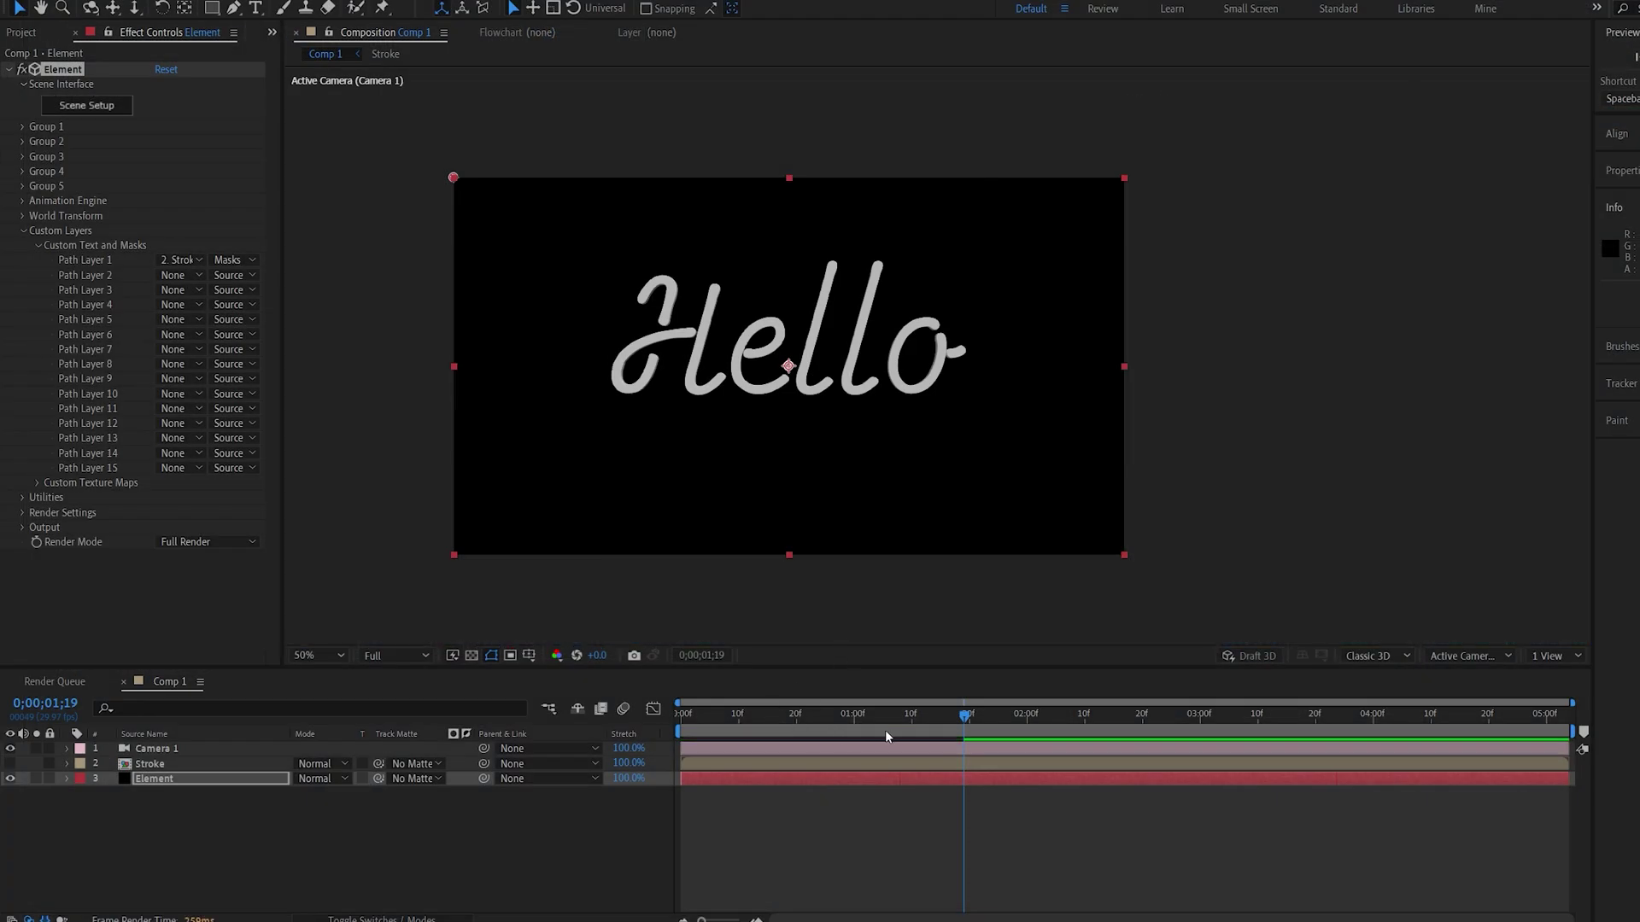
# - Play the extruded Hello animation from the first frame and stop on 0;00;02;17
pyautogui.moveTo(870, 719); pyautogui.dragTo(622, 732)
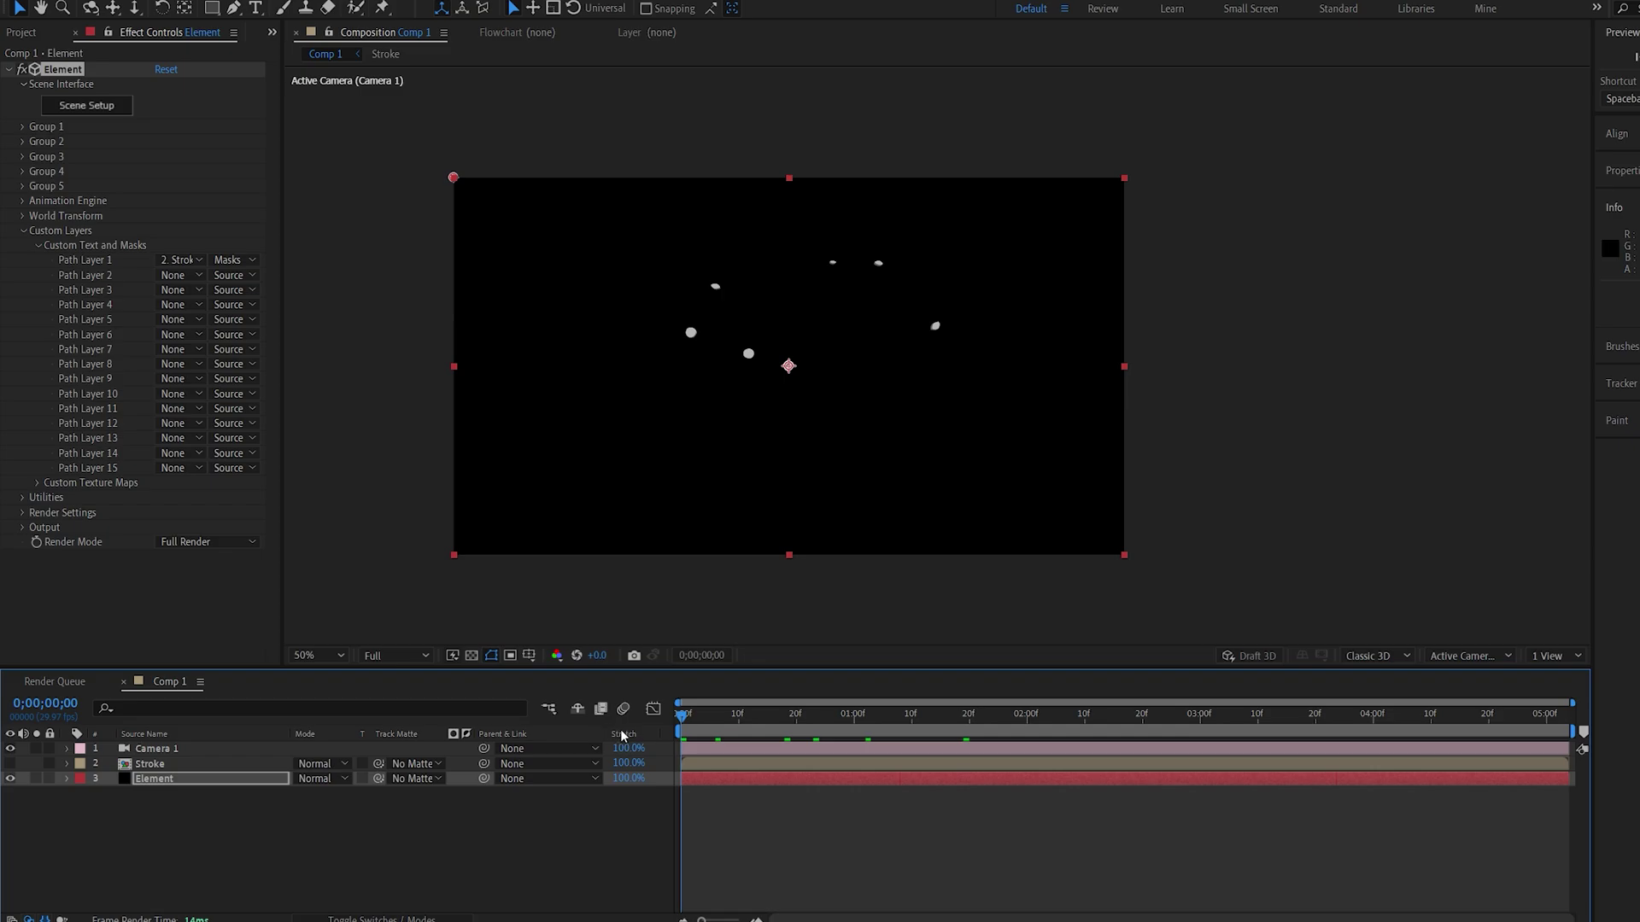
pyautogui.press('space')
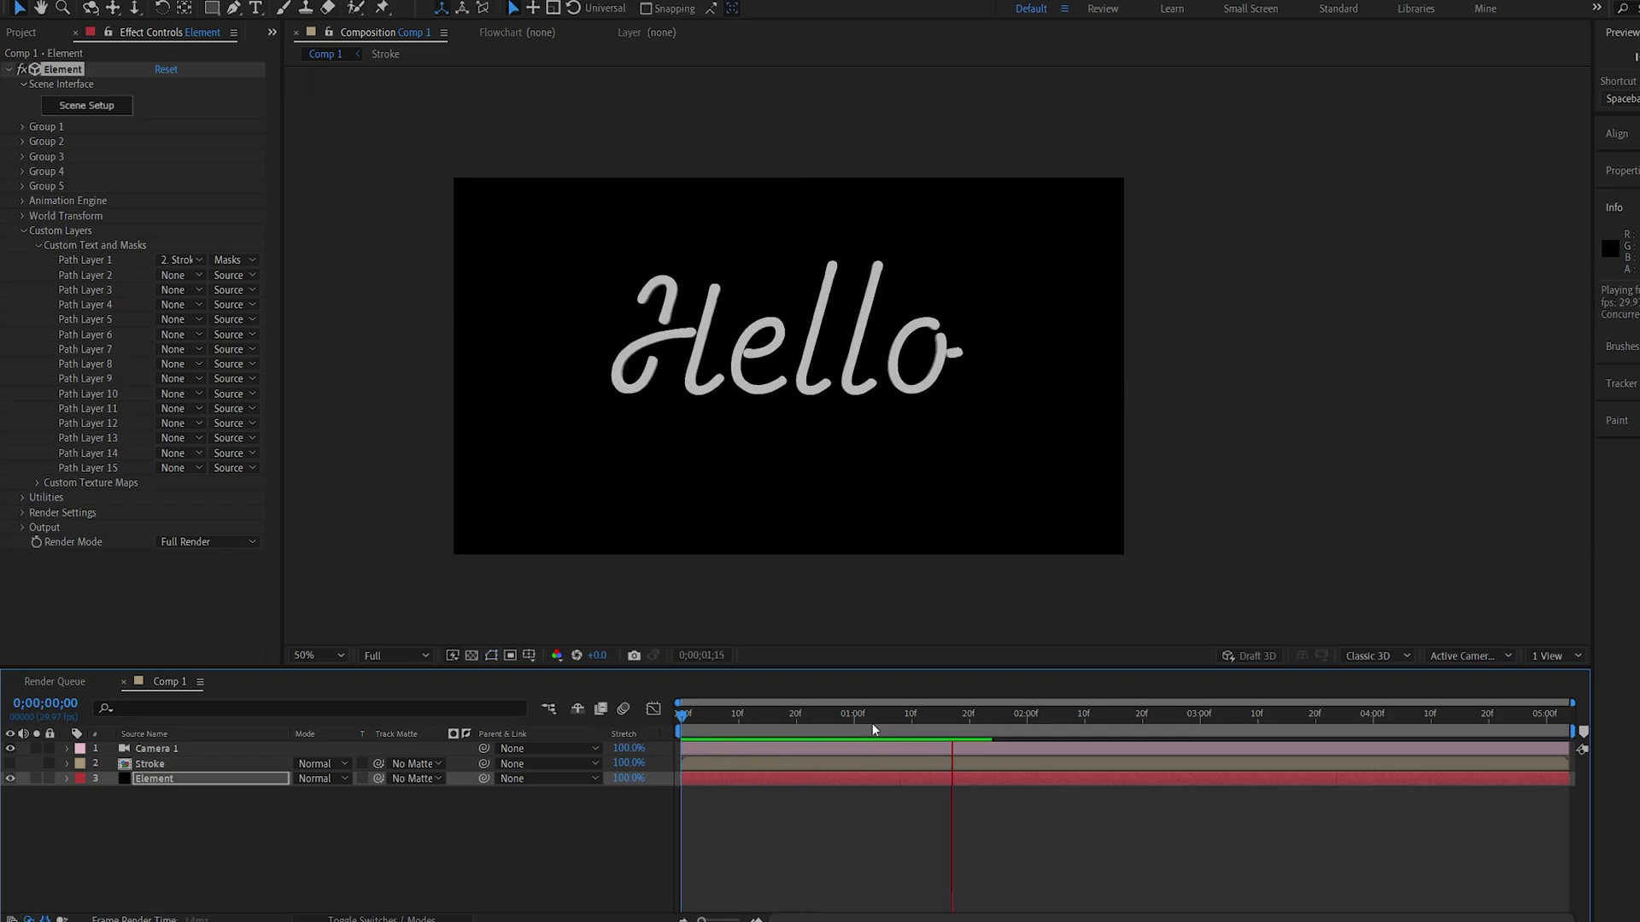
pyautogui.click(1127, 717)
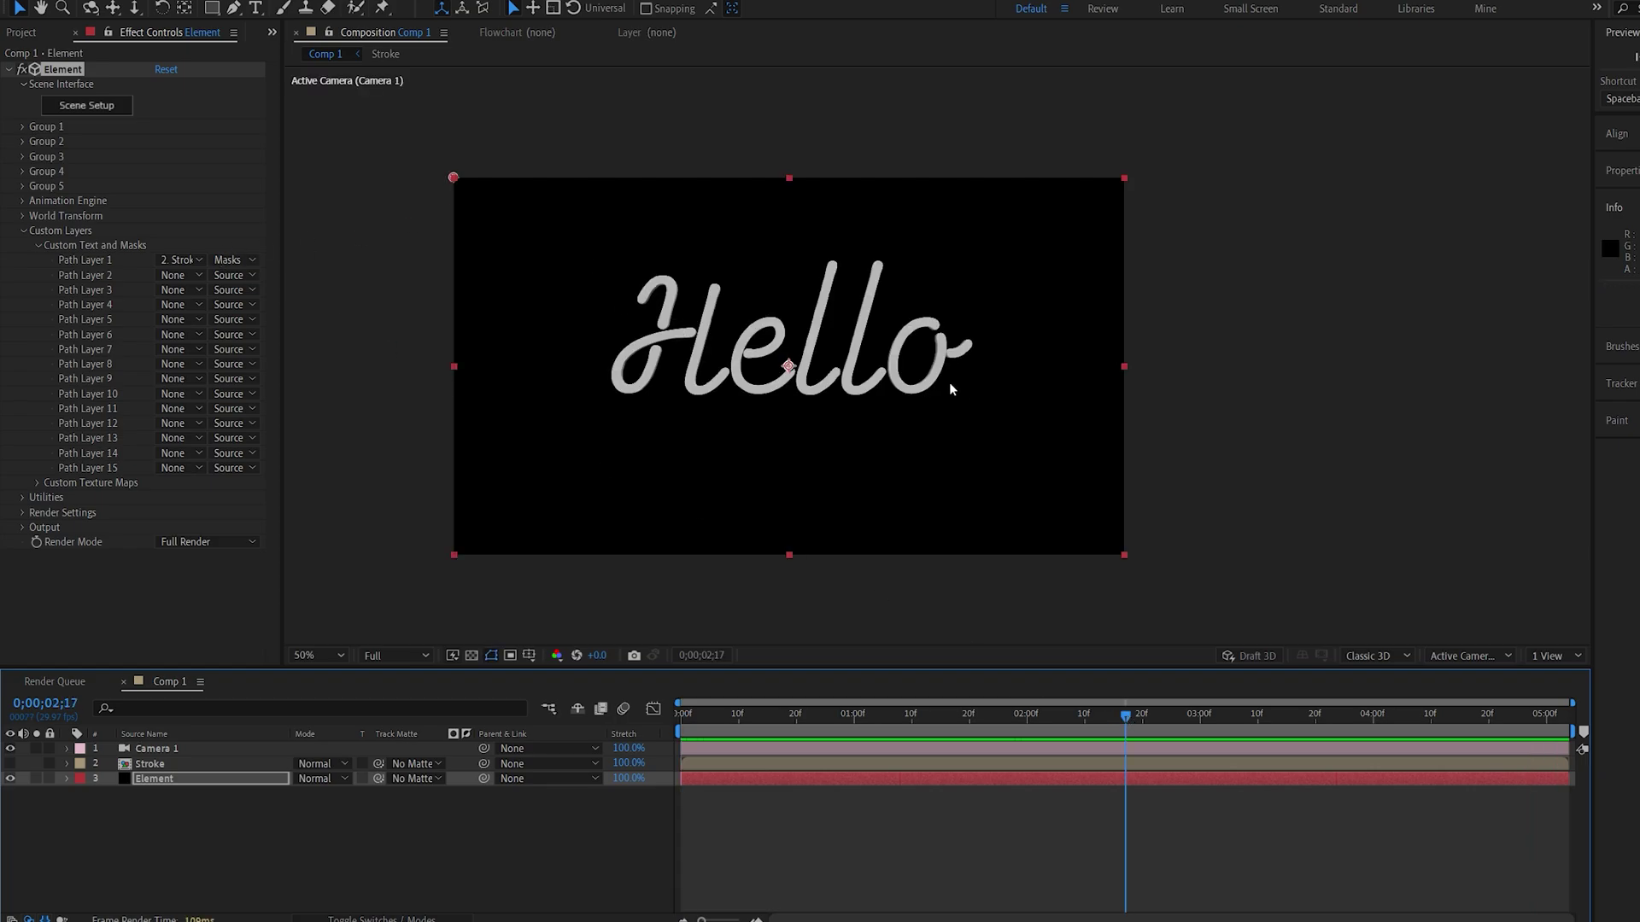
# - Apply a bevel preset from the Physical folder to the Hello extrusion in Scene Setup, and preview the styled lettering animation
pyautogui.click(103, 105)
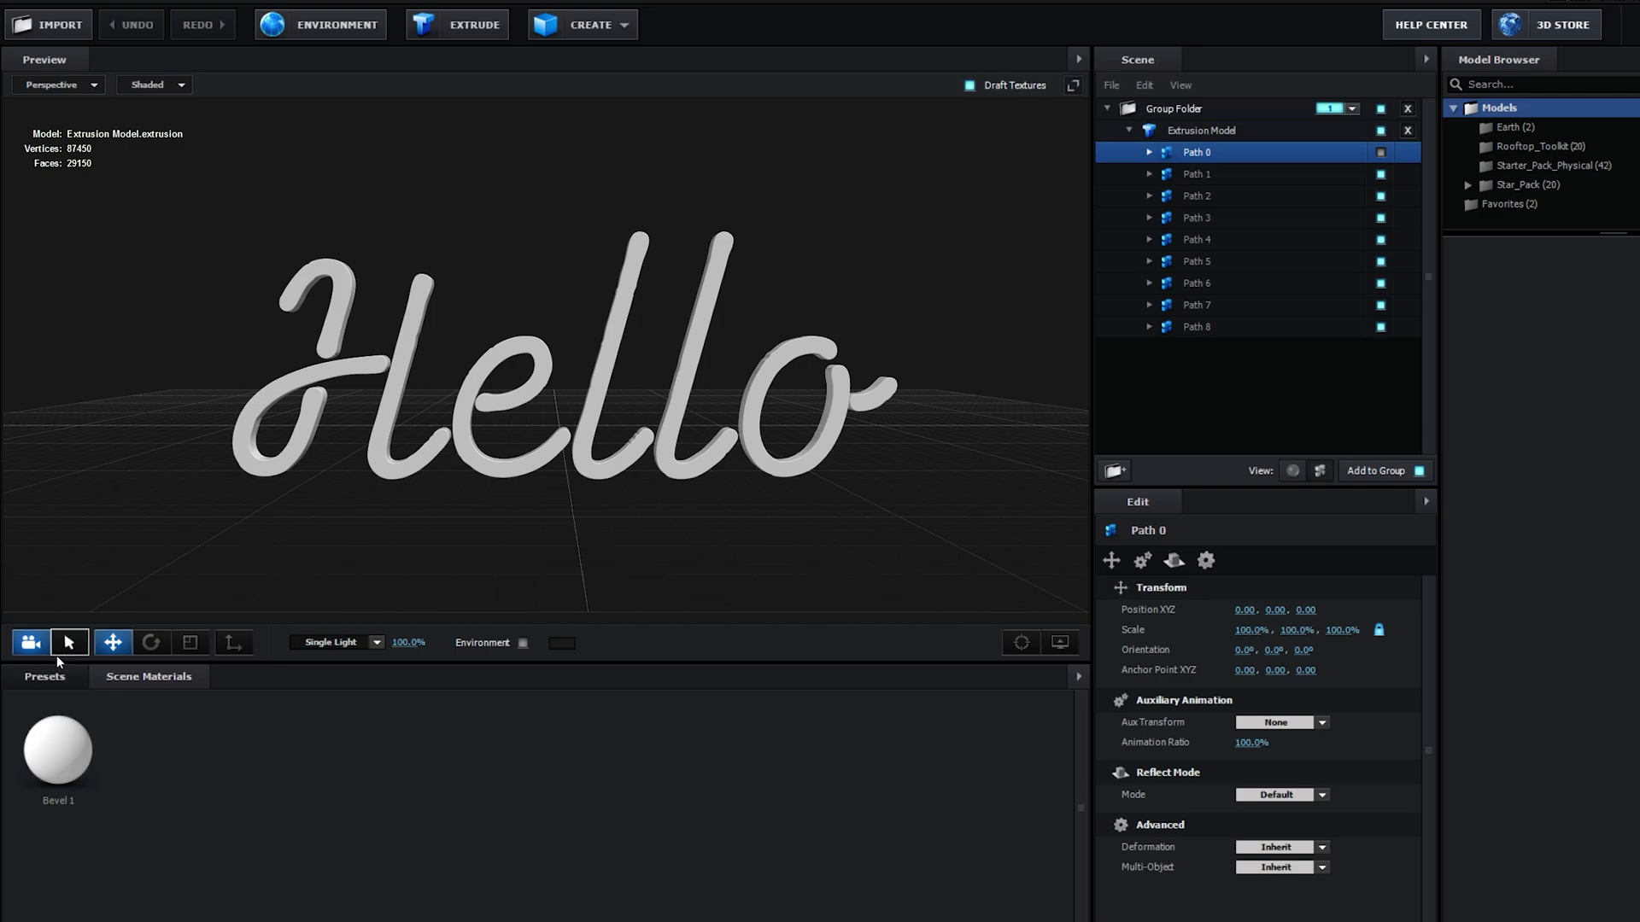
pyautogui.click(52, 677)
pyautogui.click(61, 703)
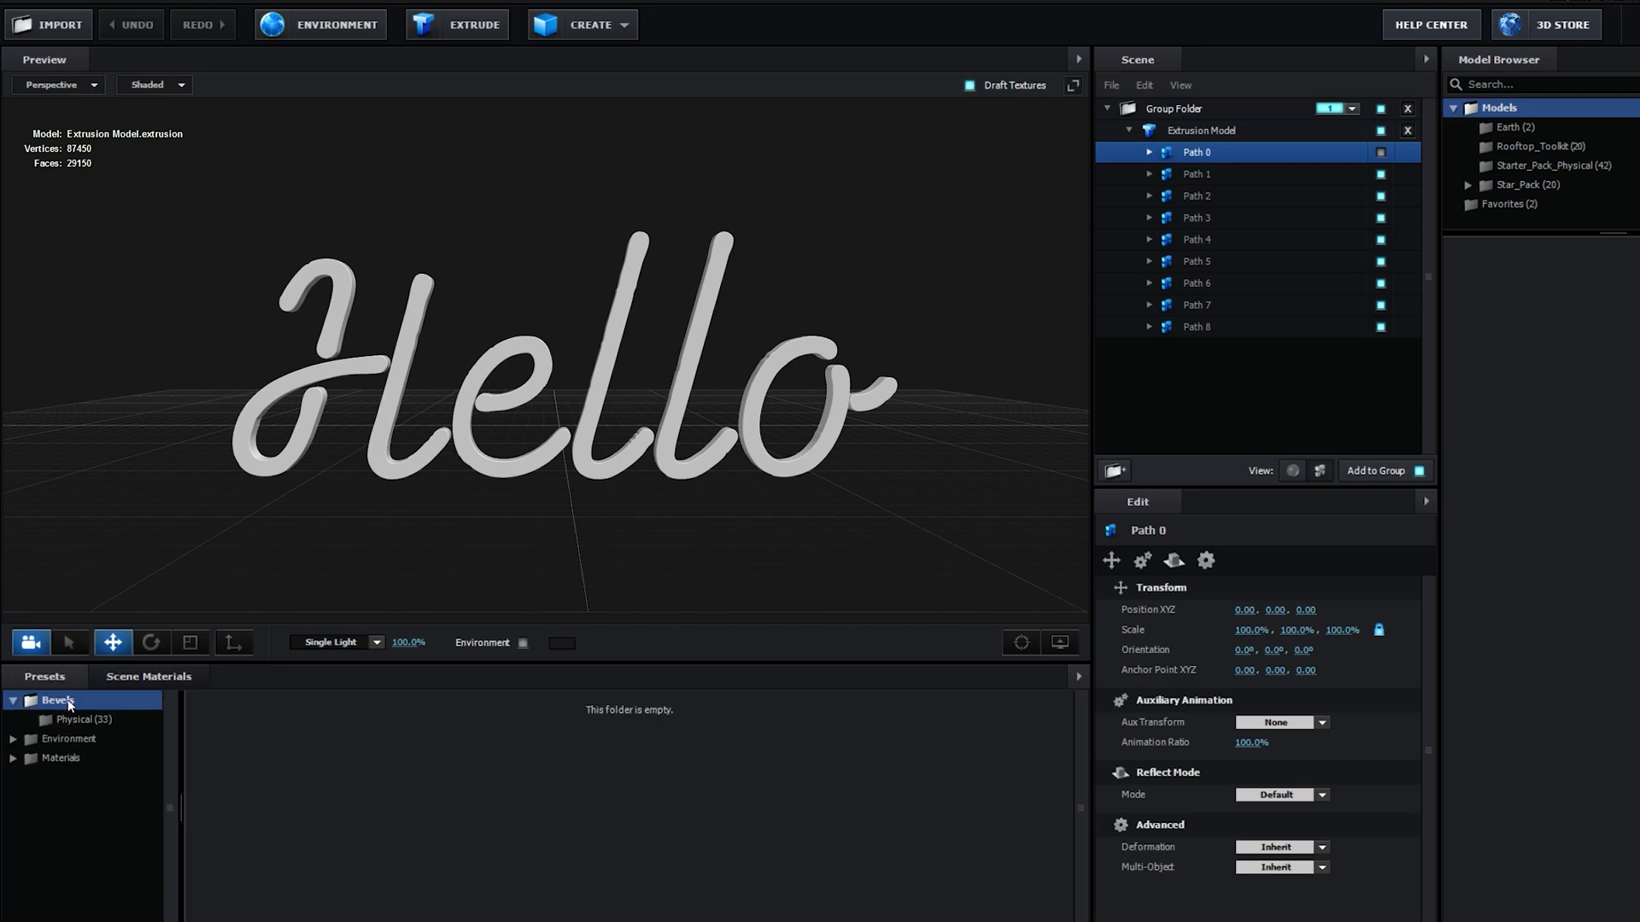
pyautogui.click(83, 719)
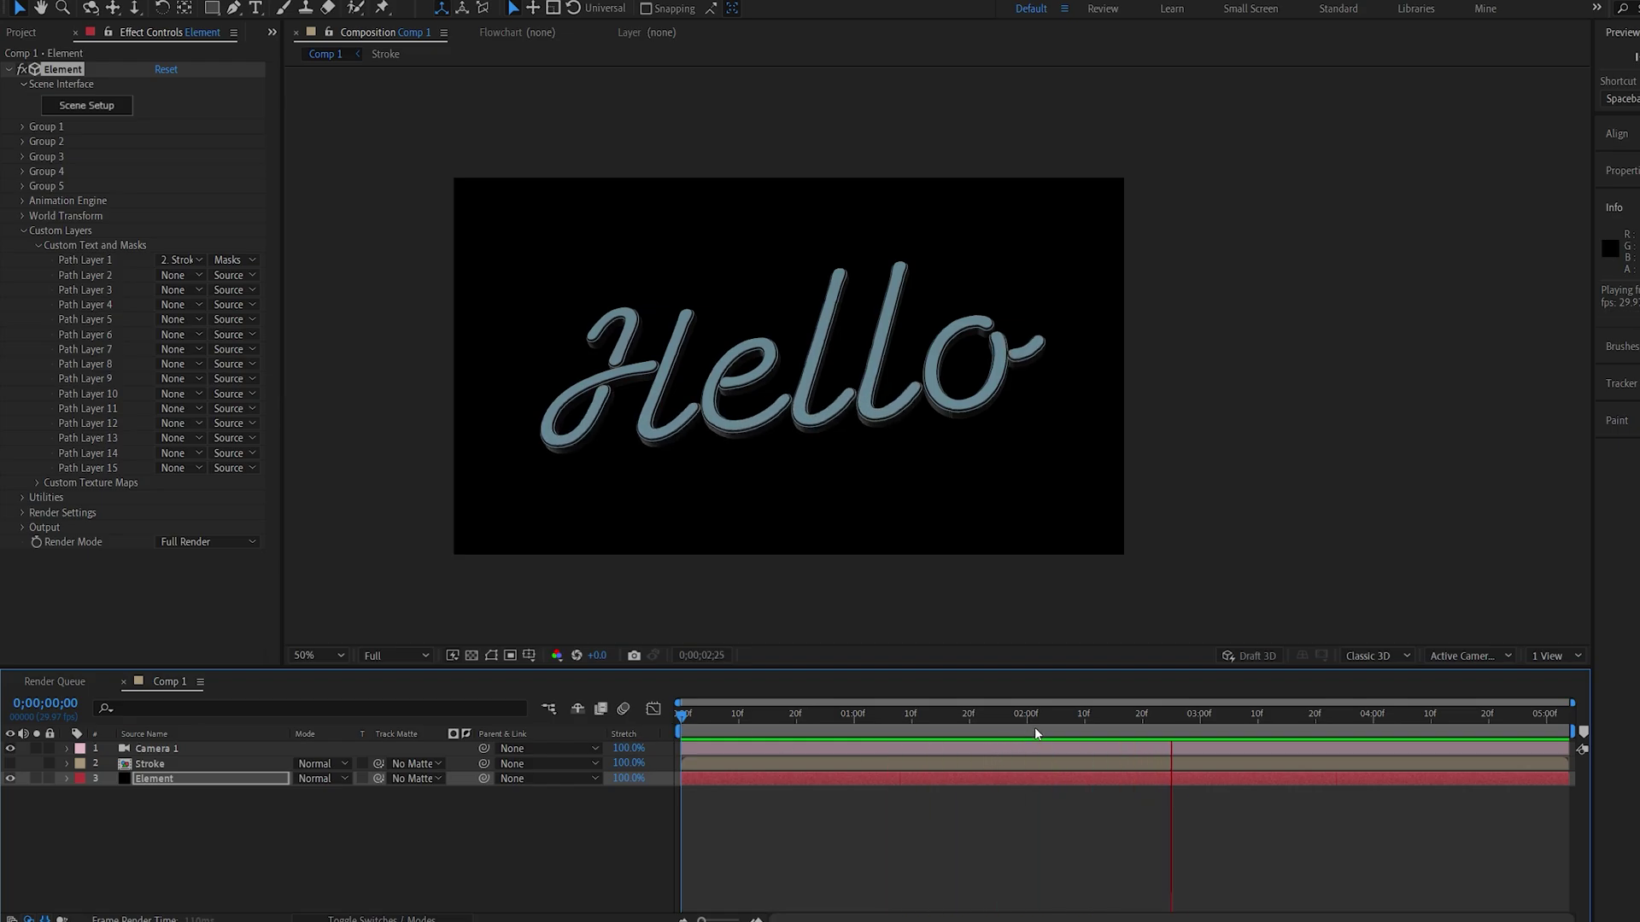
pyautogui.moveTo(1146, 720); pyautogui.dragTo(1235, 721)
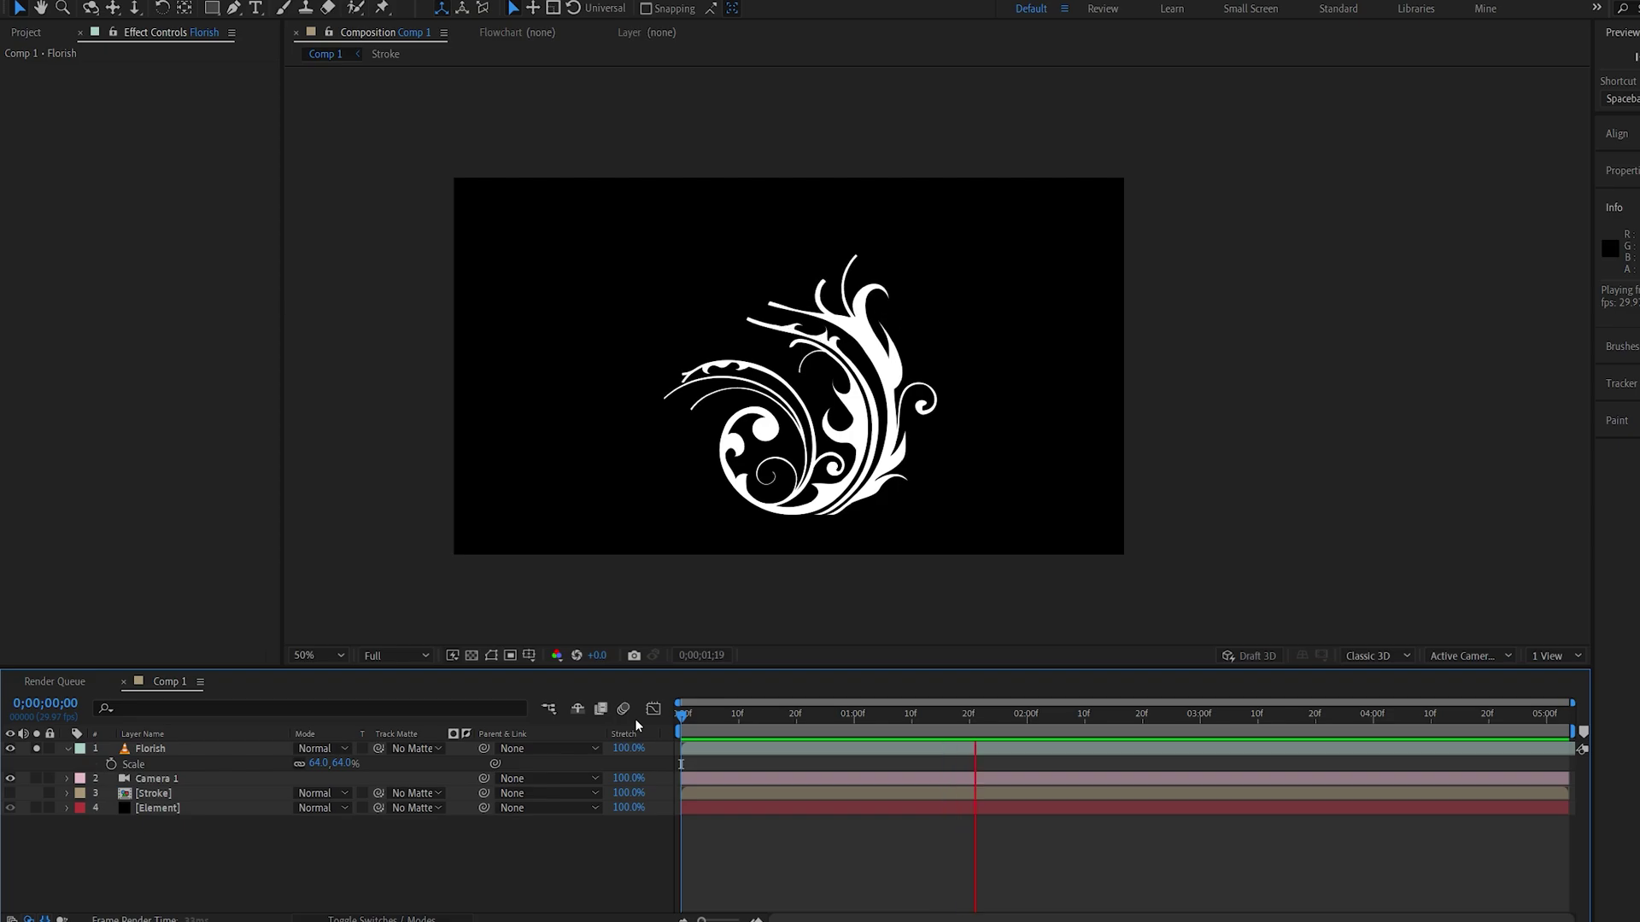
# - Preview the soloed Florish layer's animation and scrub to 0;00;03;14
pyautogui.press('space')
pyautogui.moveTo(1213, 714); pyautogui.dragTo(1278, 721)
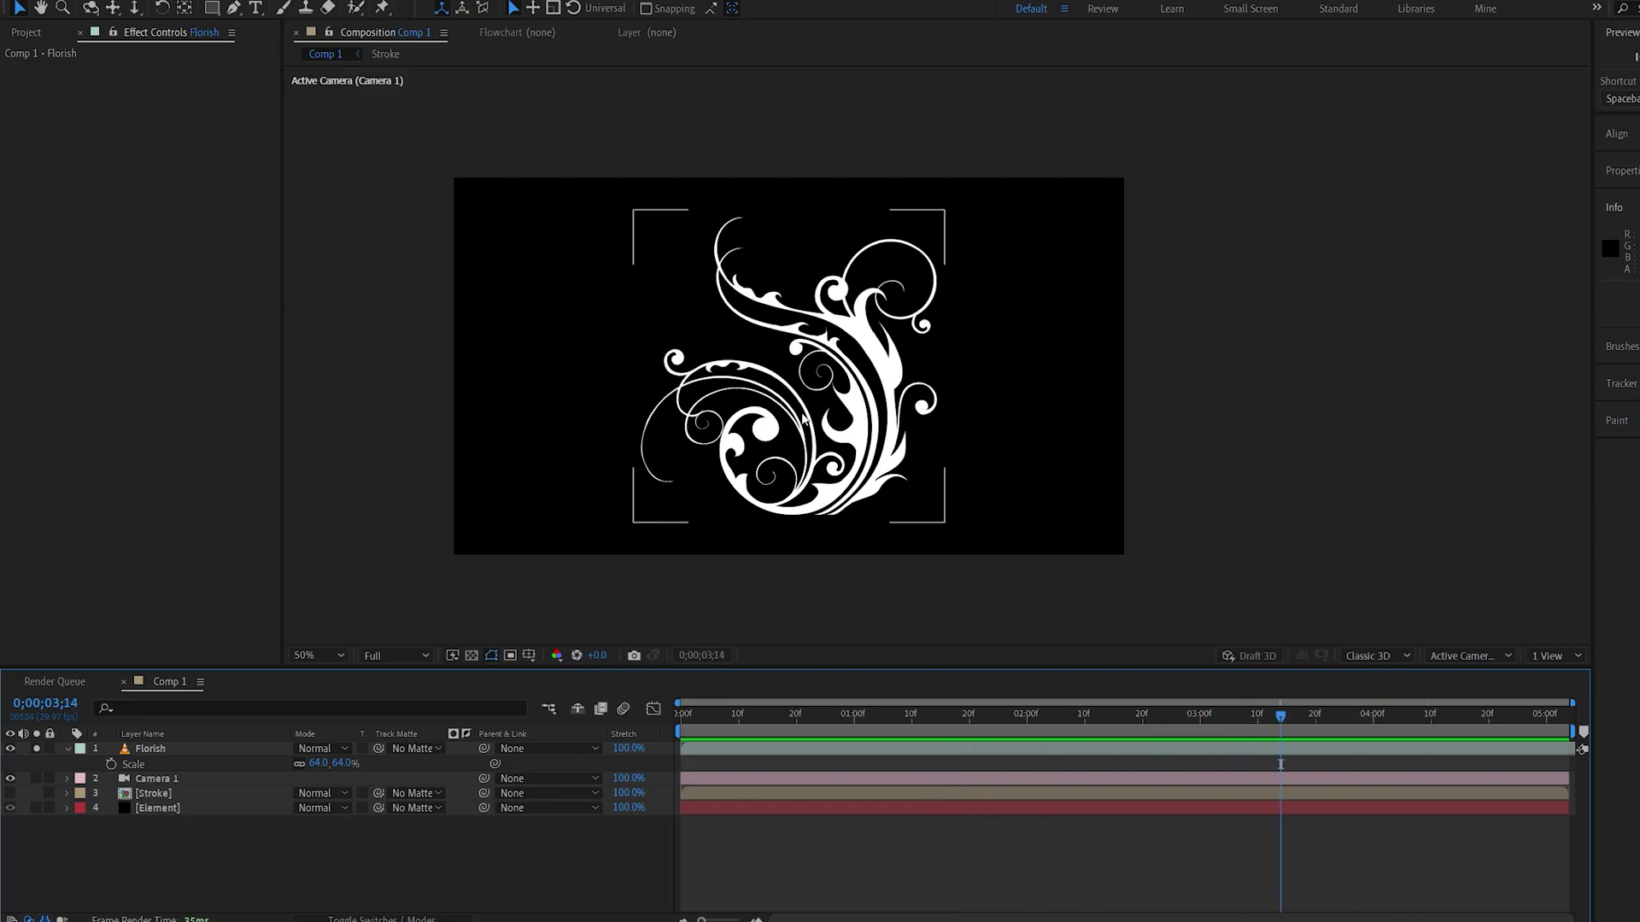